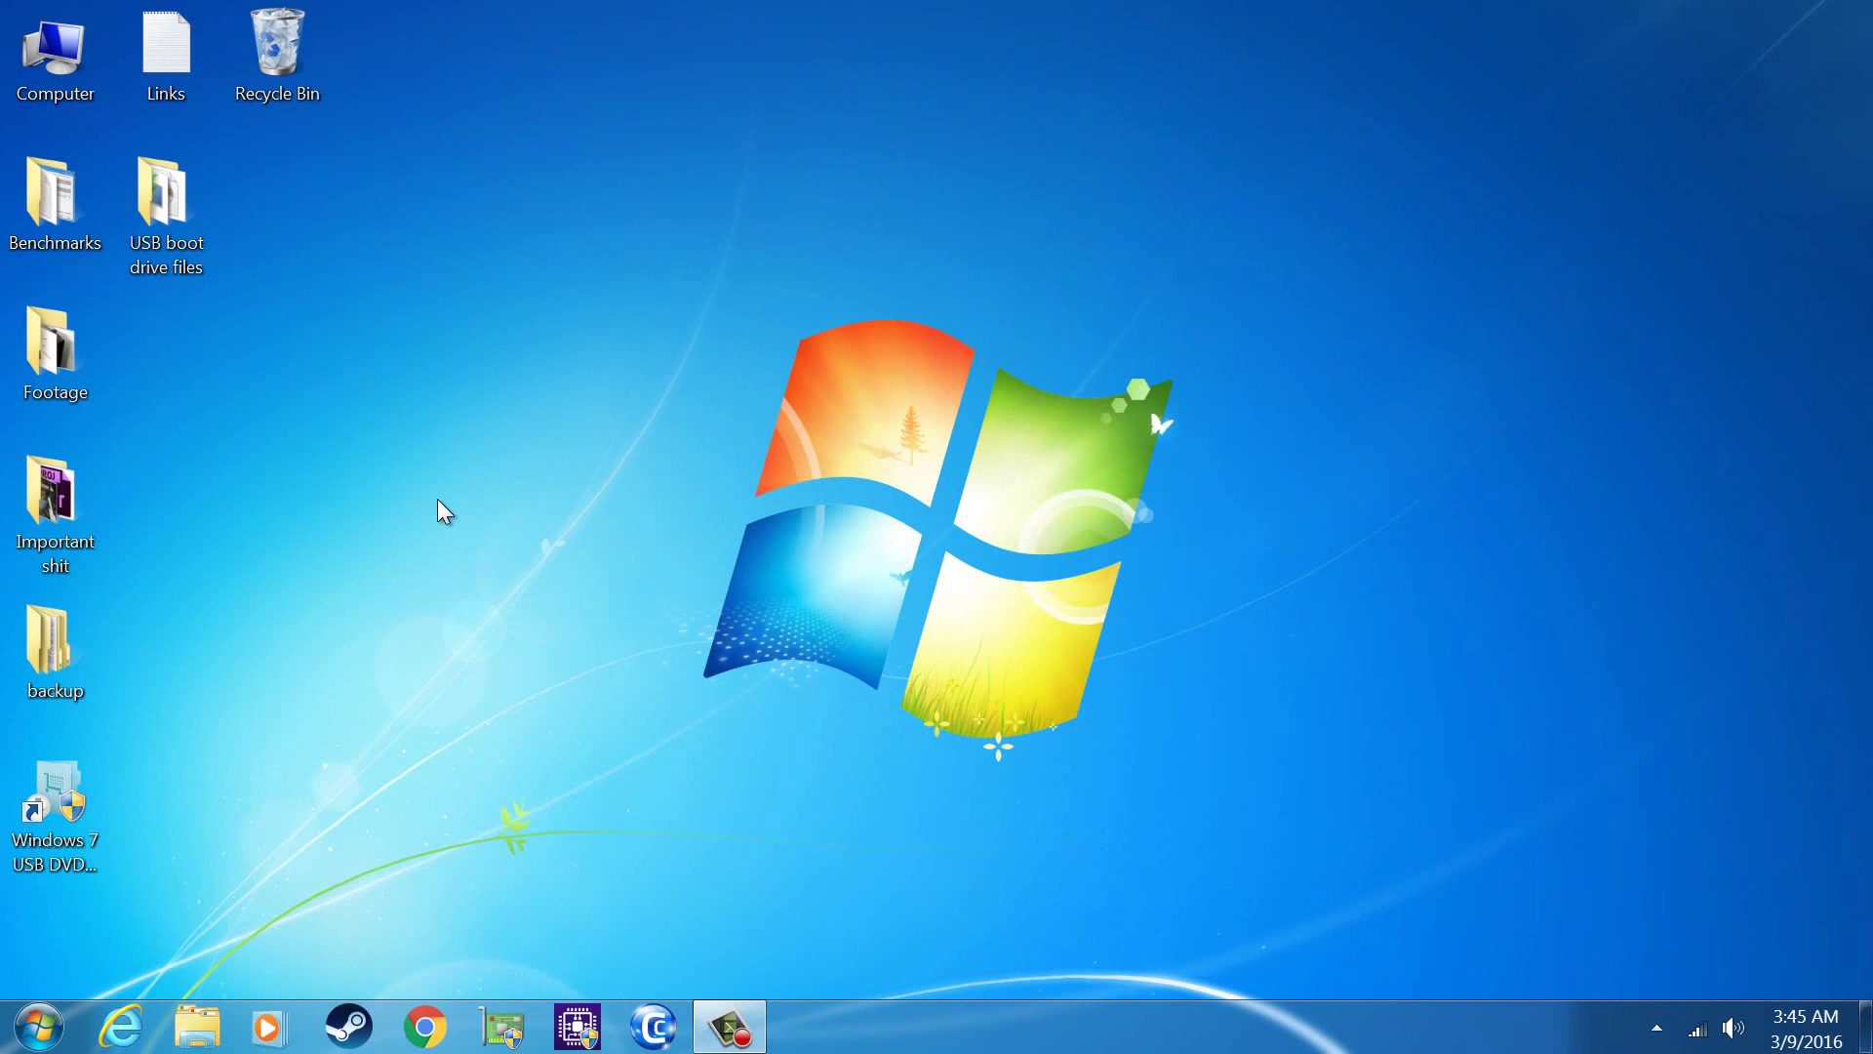
# Open the USB boot drive files folder and widen the file list to show type and size.
pyautogui.doubleClick(197, 256)
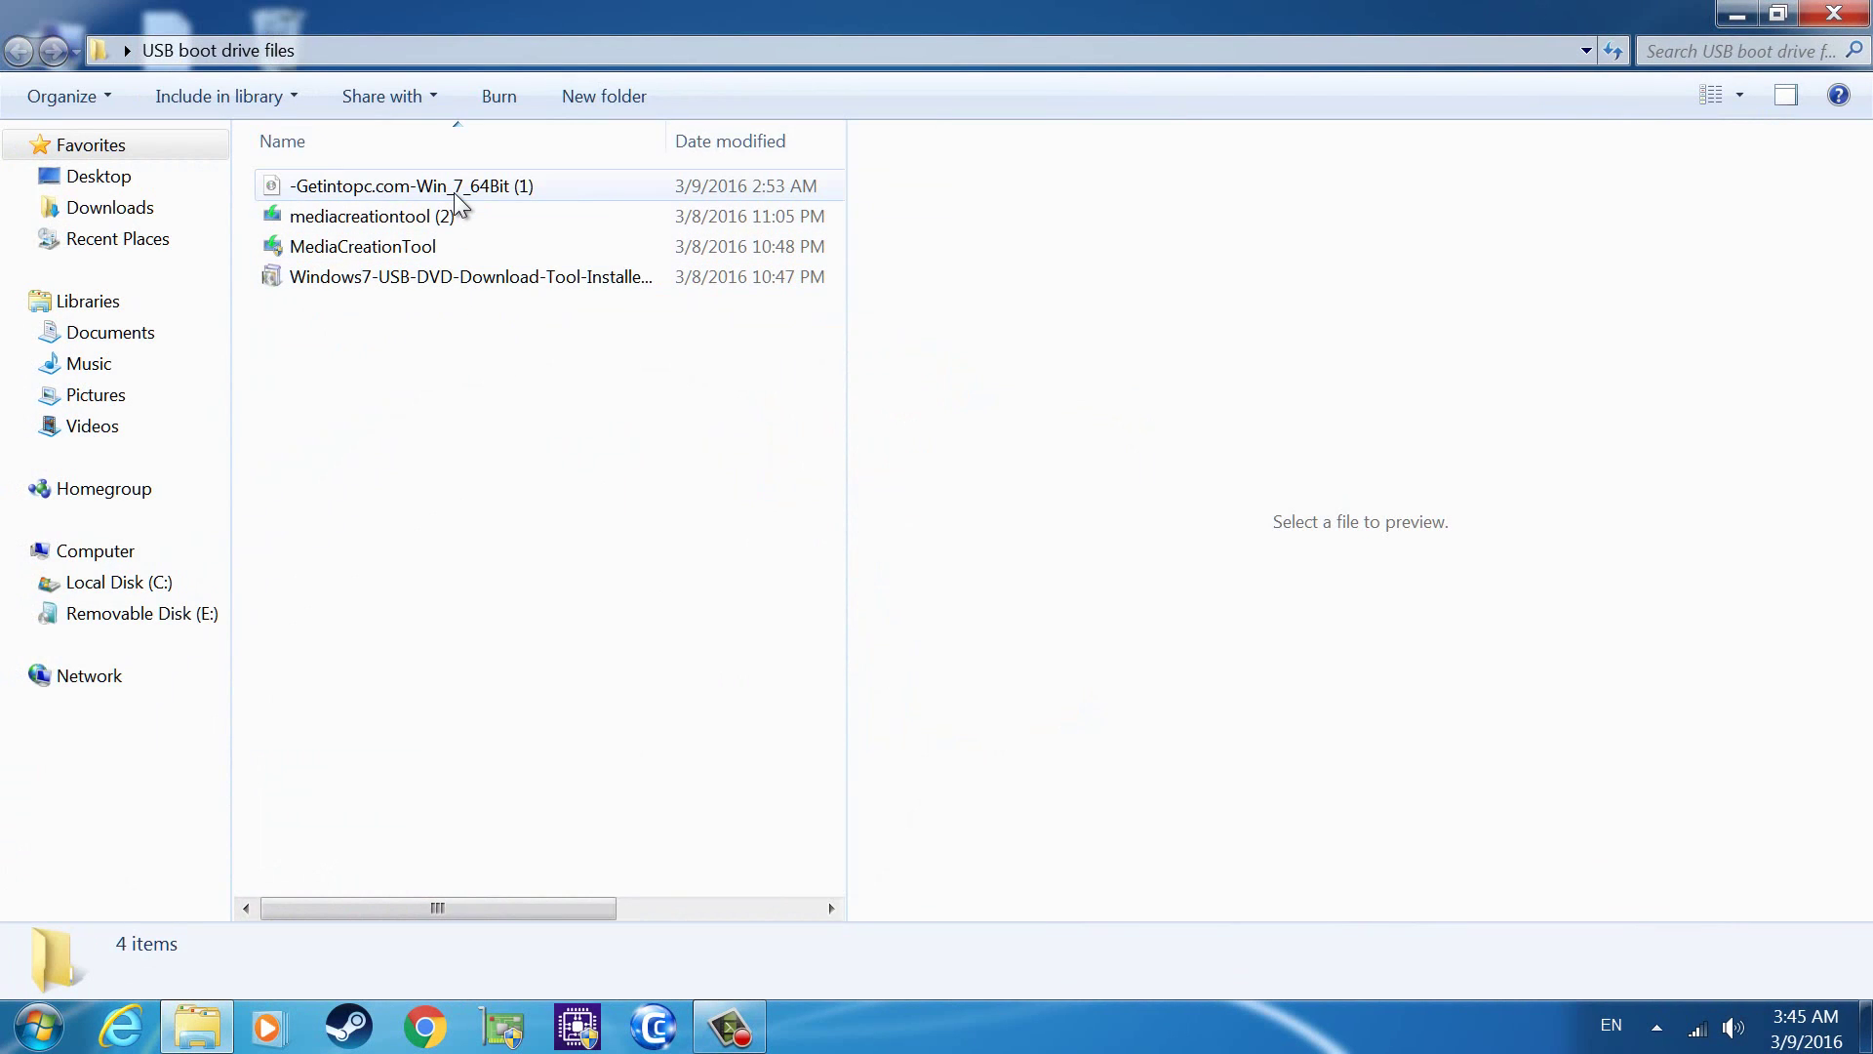
pyautogui.click(436, 281)
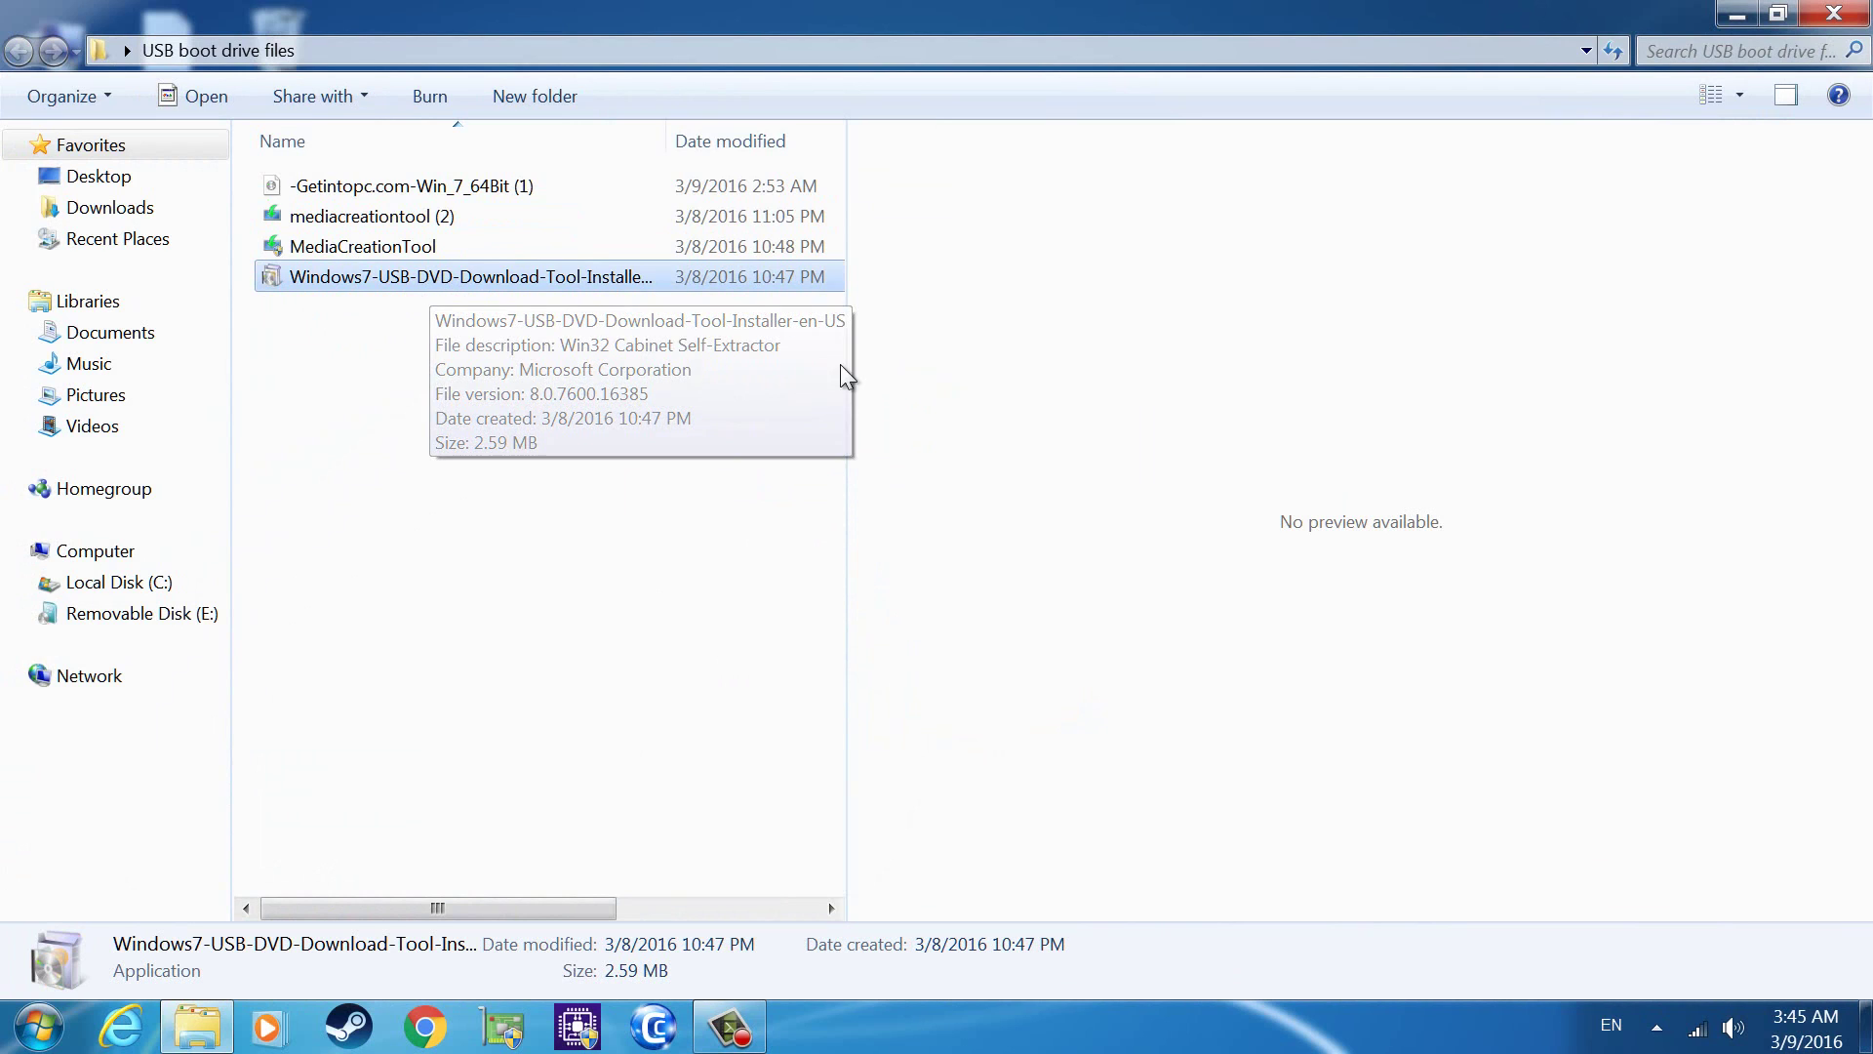
pyautogui.moveTo(847, 352); pyautogui.dragTo(1261, 397)
pyautogui.click(621, 378)
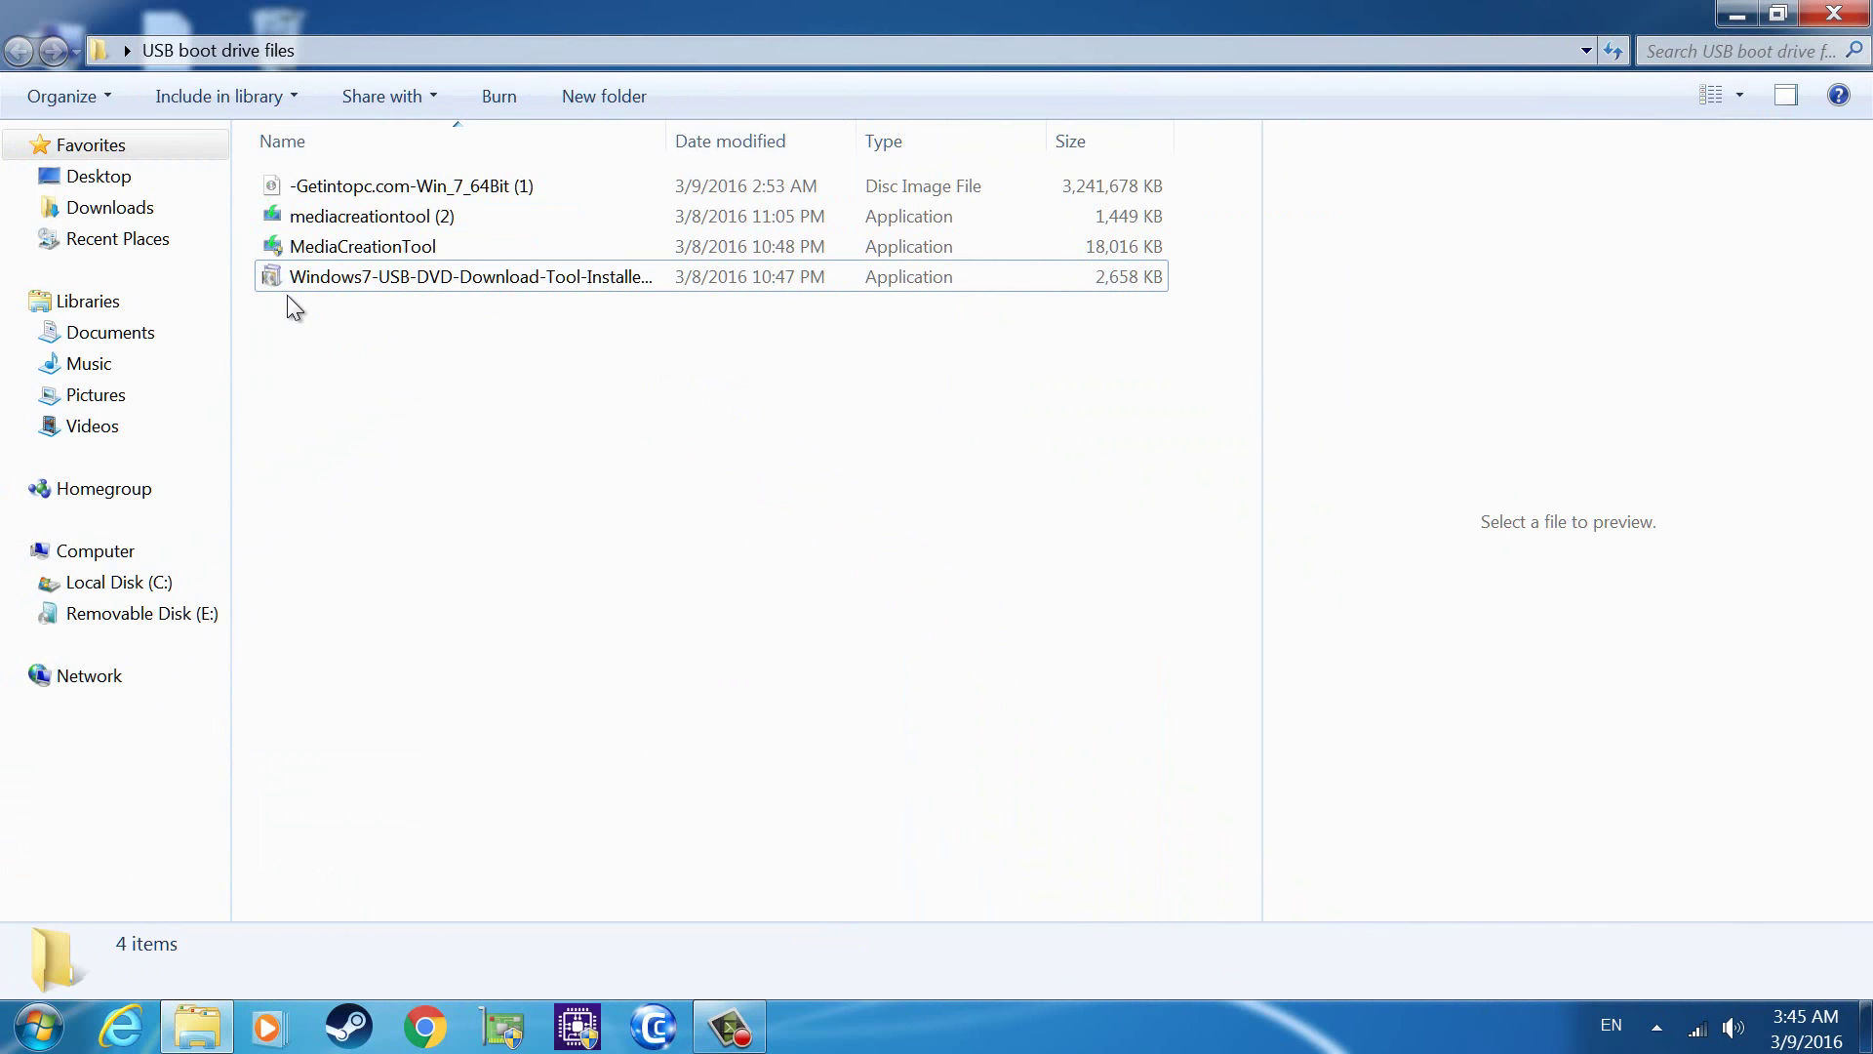
# Open the Win_7_64Bit ISO in Disc Image Burner with DVD R Drive (D:), then cancel without burning.
pyautogui.click(1156, 190)
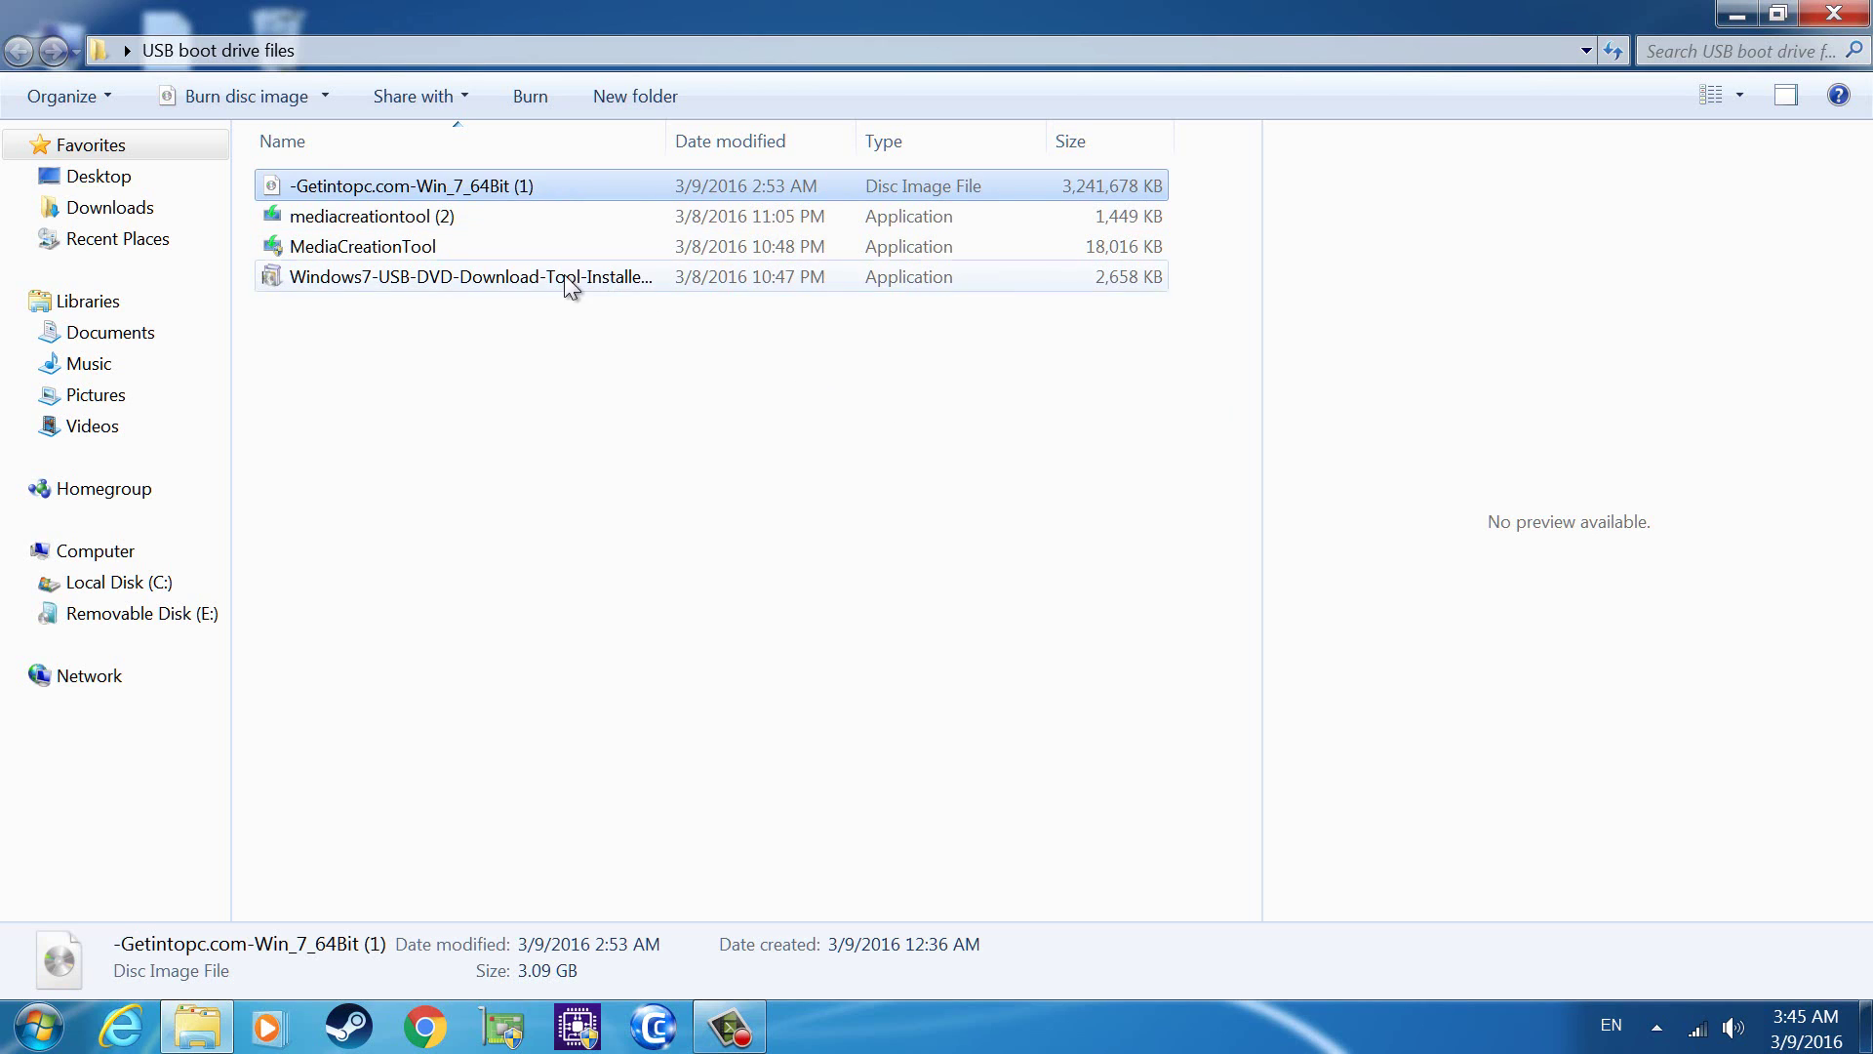
pyautogui.doubleClick(402, 189)
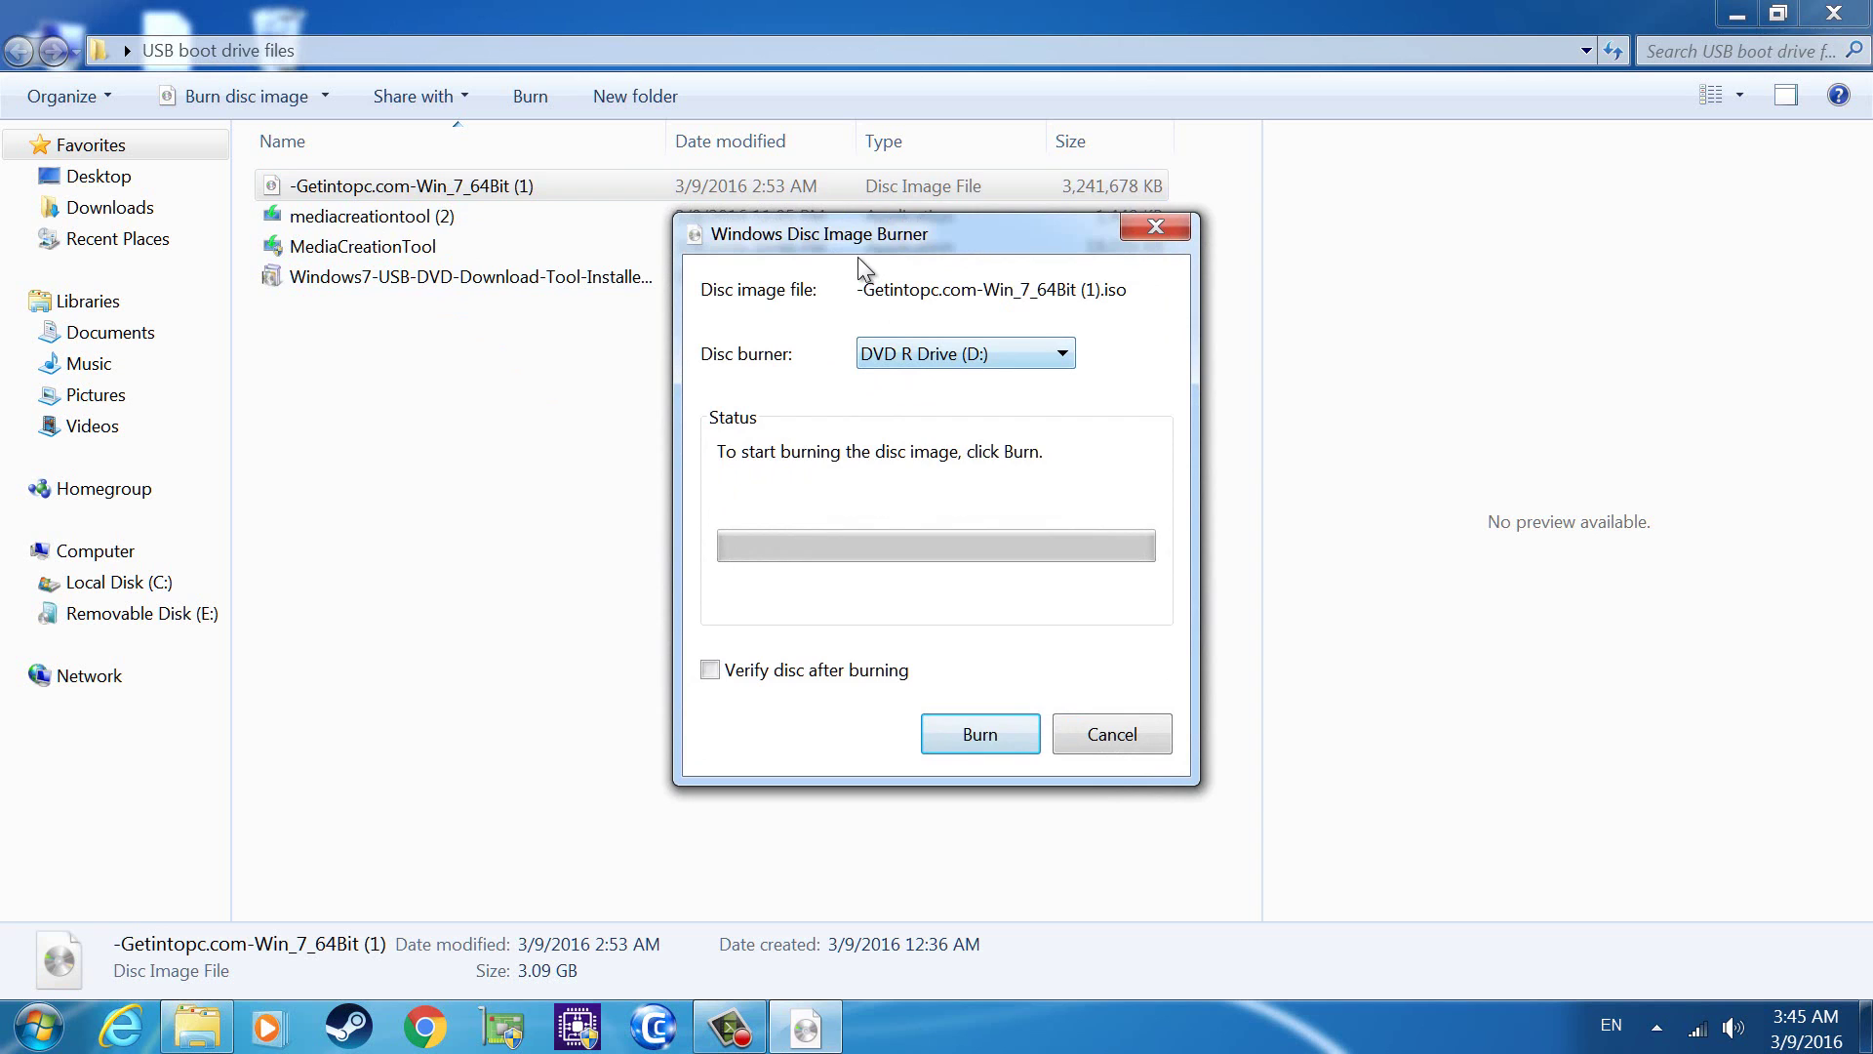
pyautogui.click(934, 316)
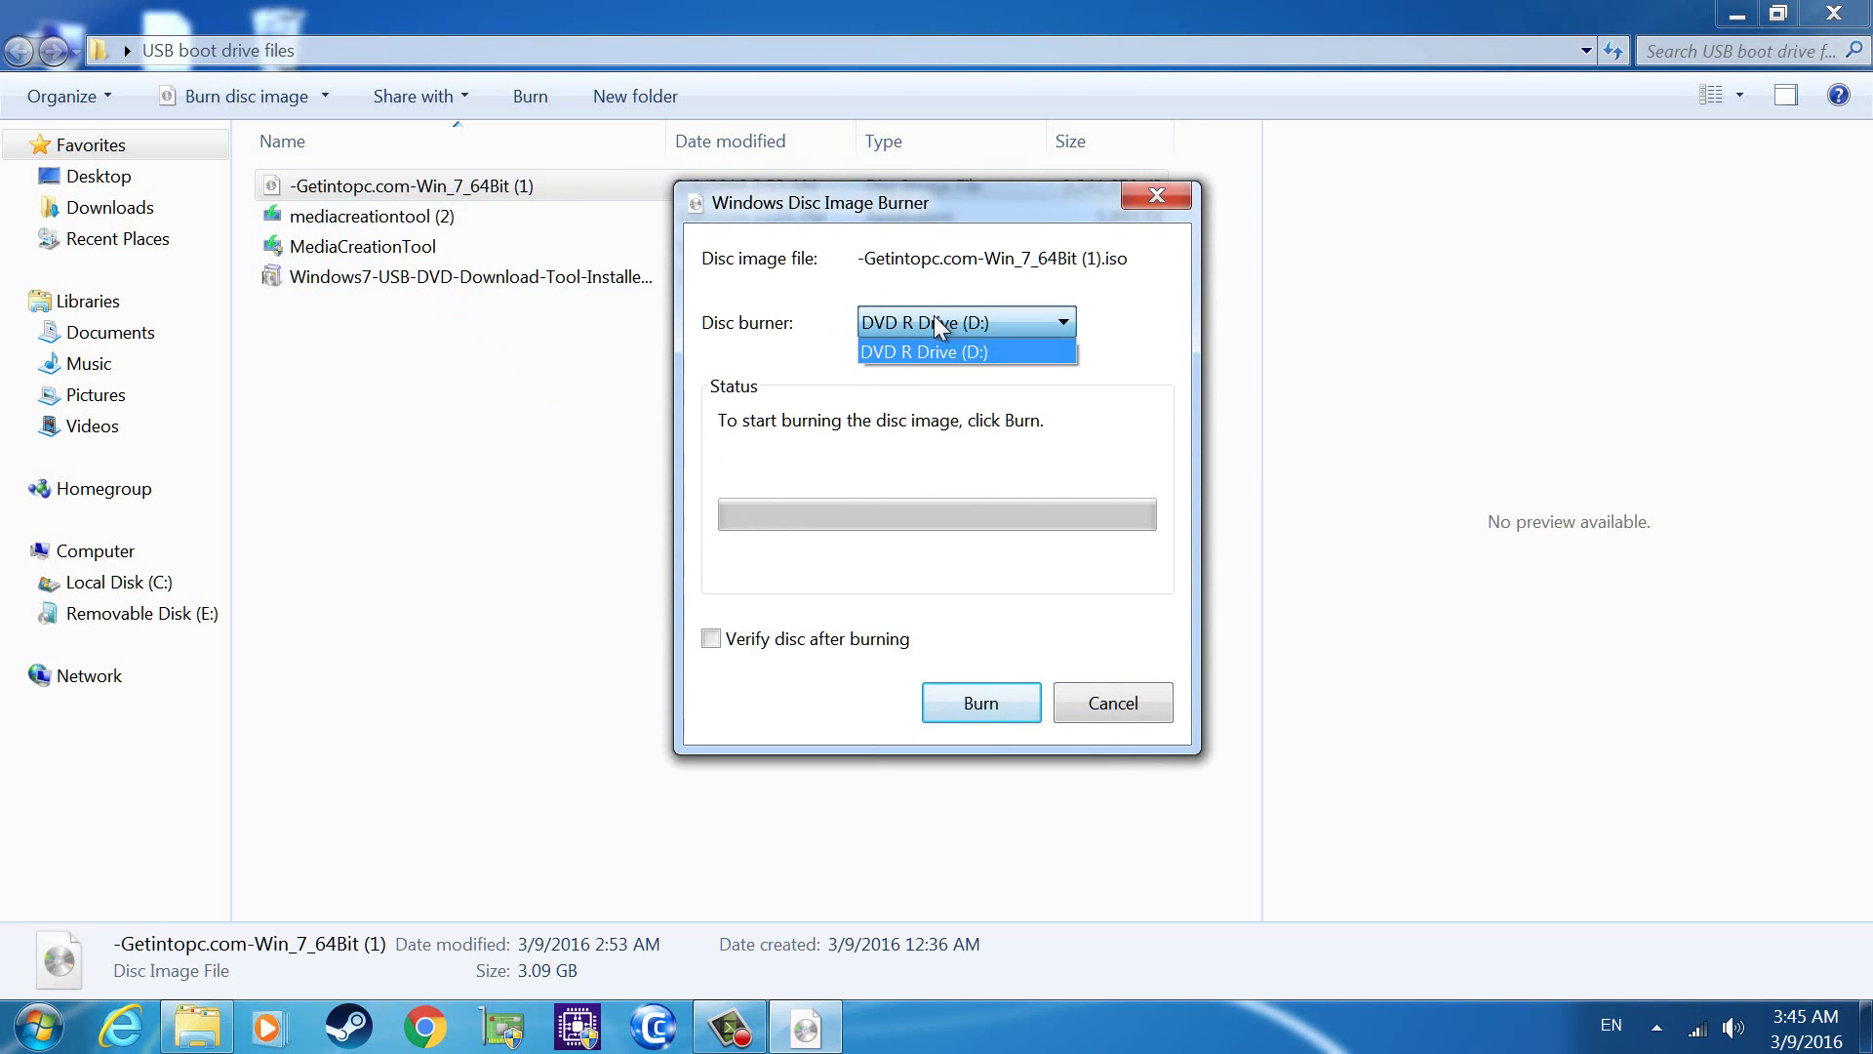
pyautogui.click(937, 345)
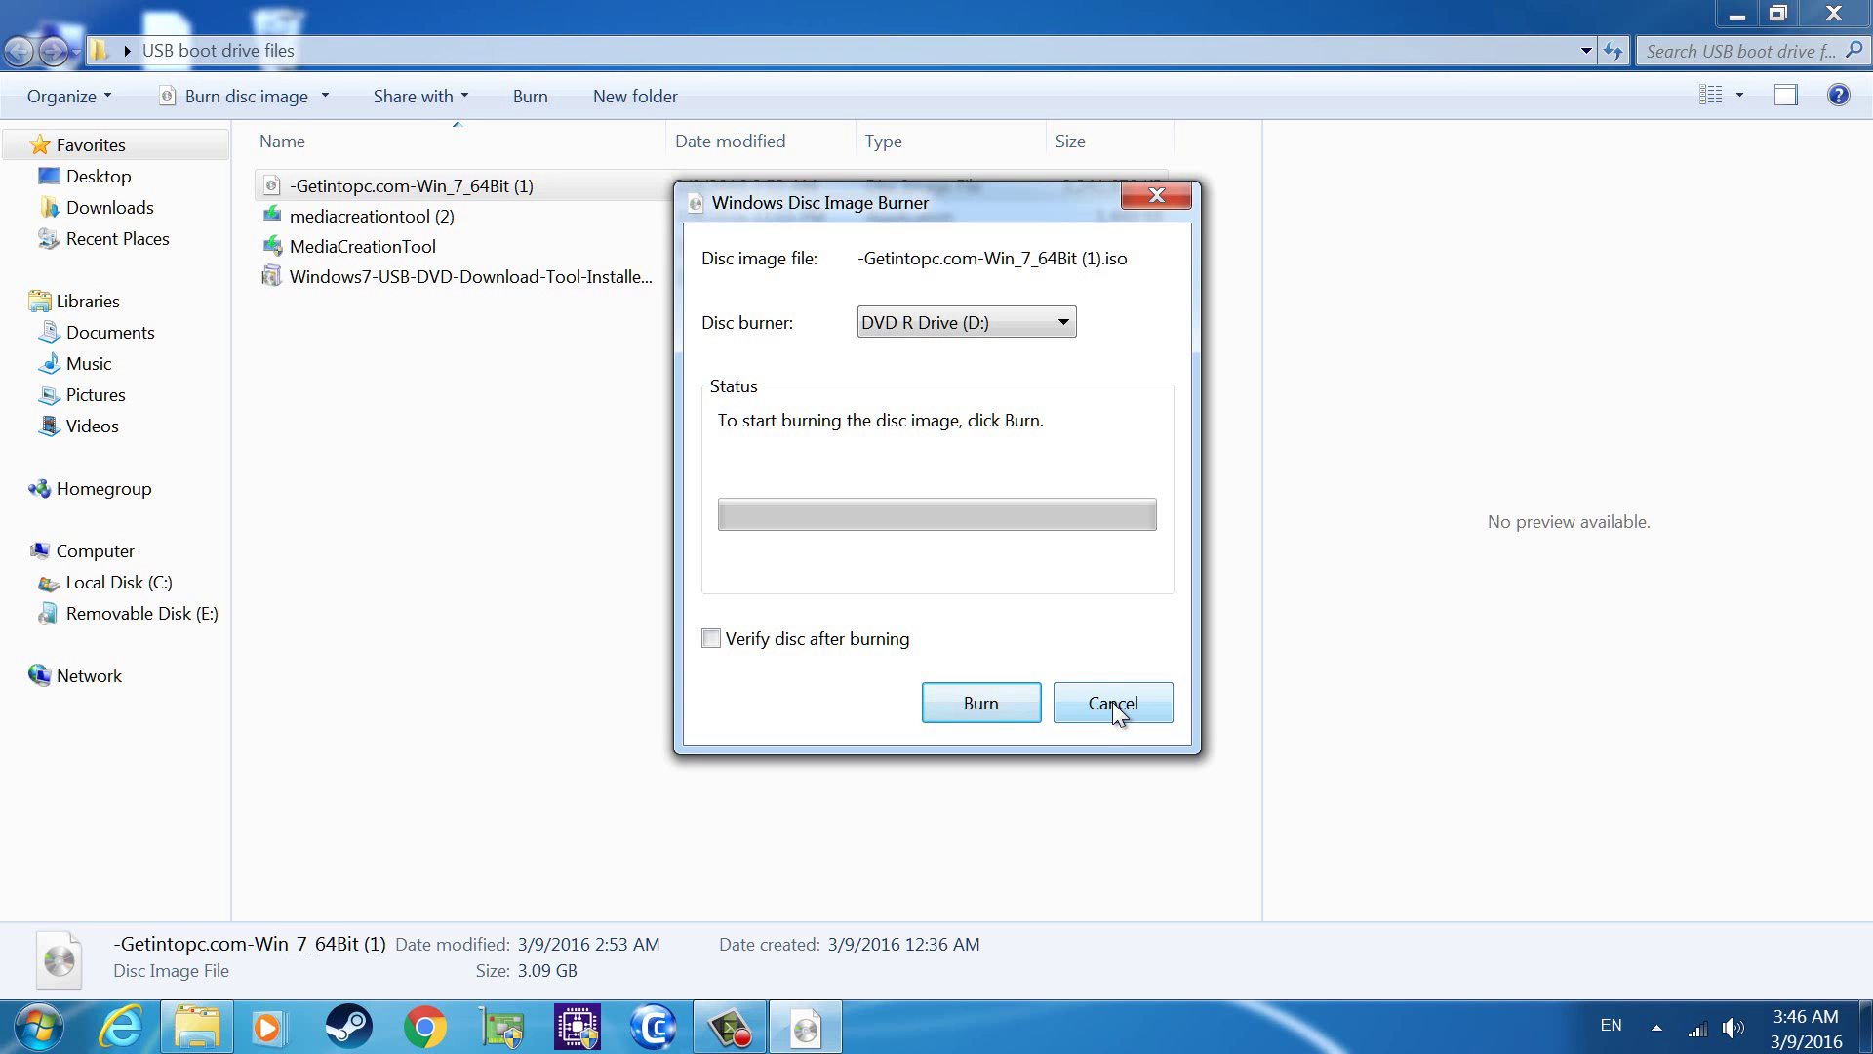
pyautogui.click(1115, 706)
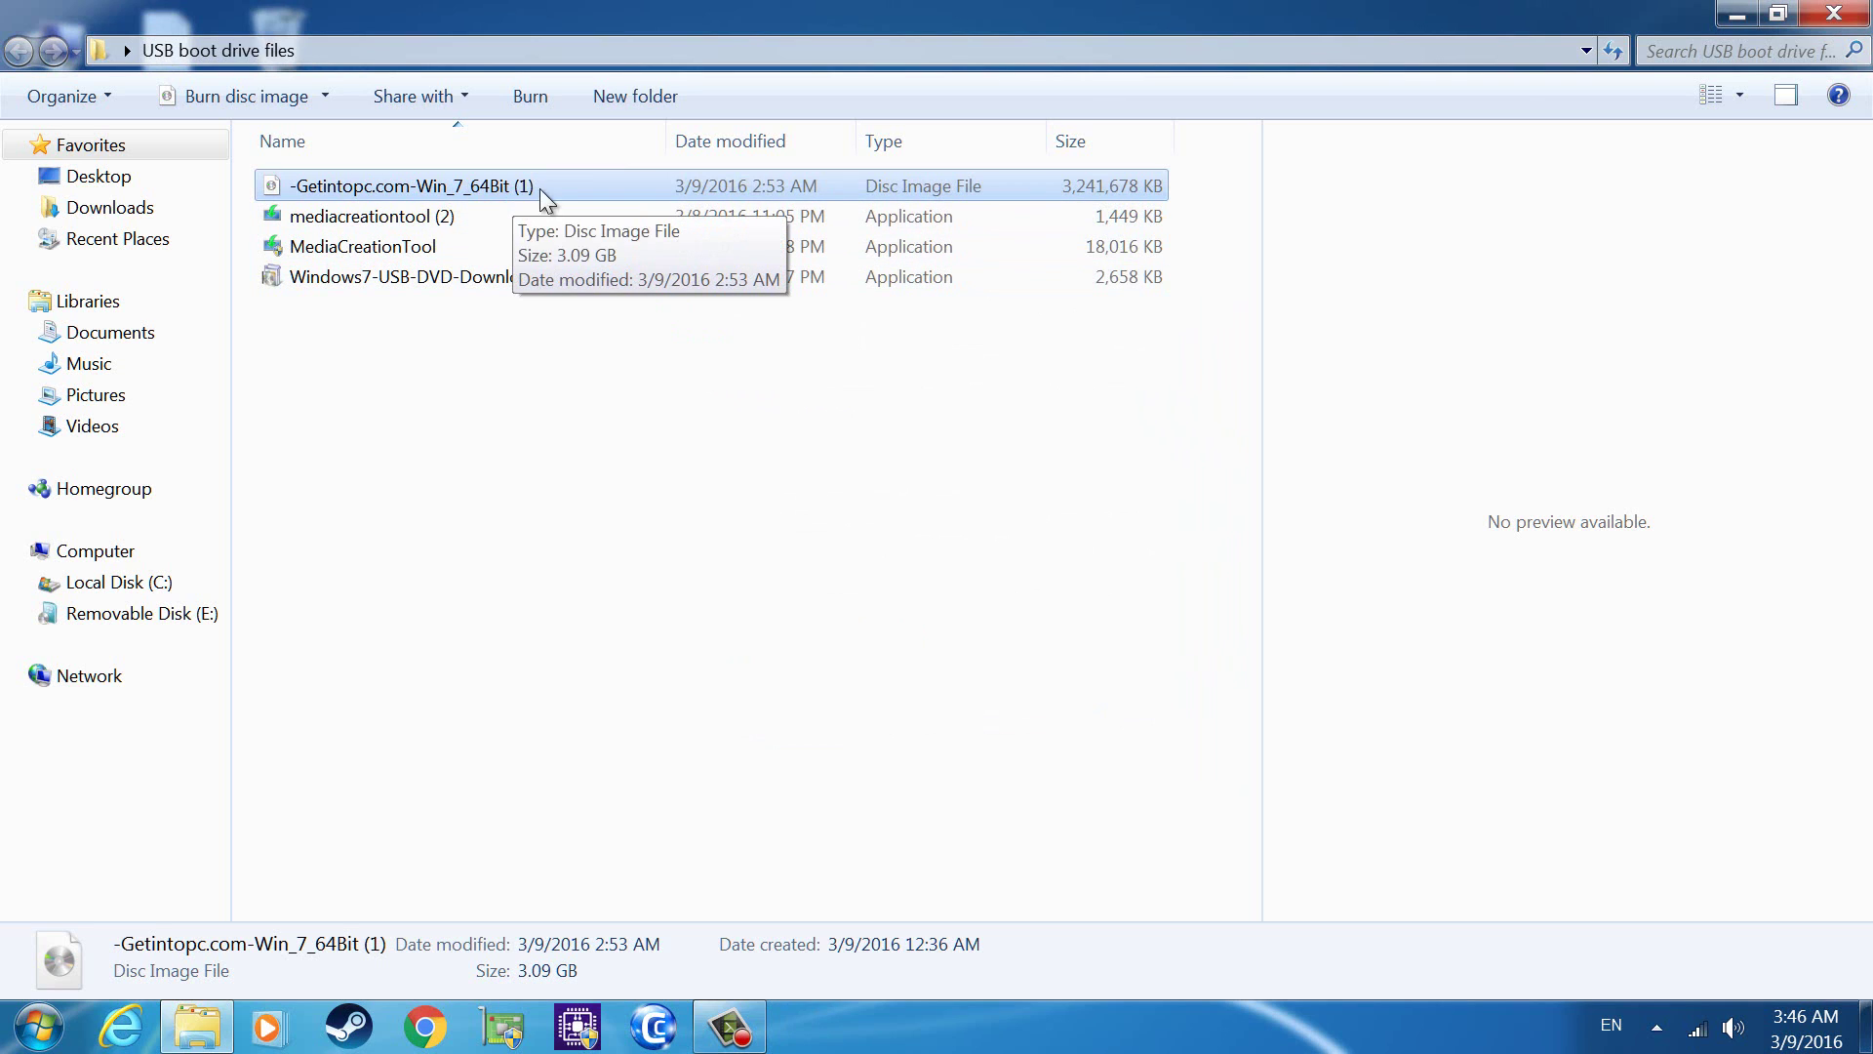
pyautogui.click(780, 279)
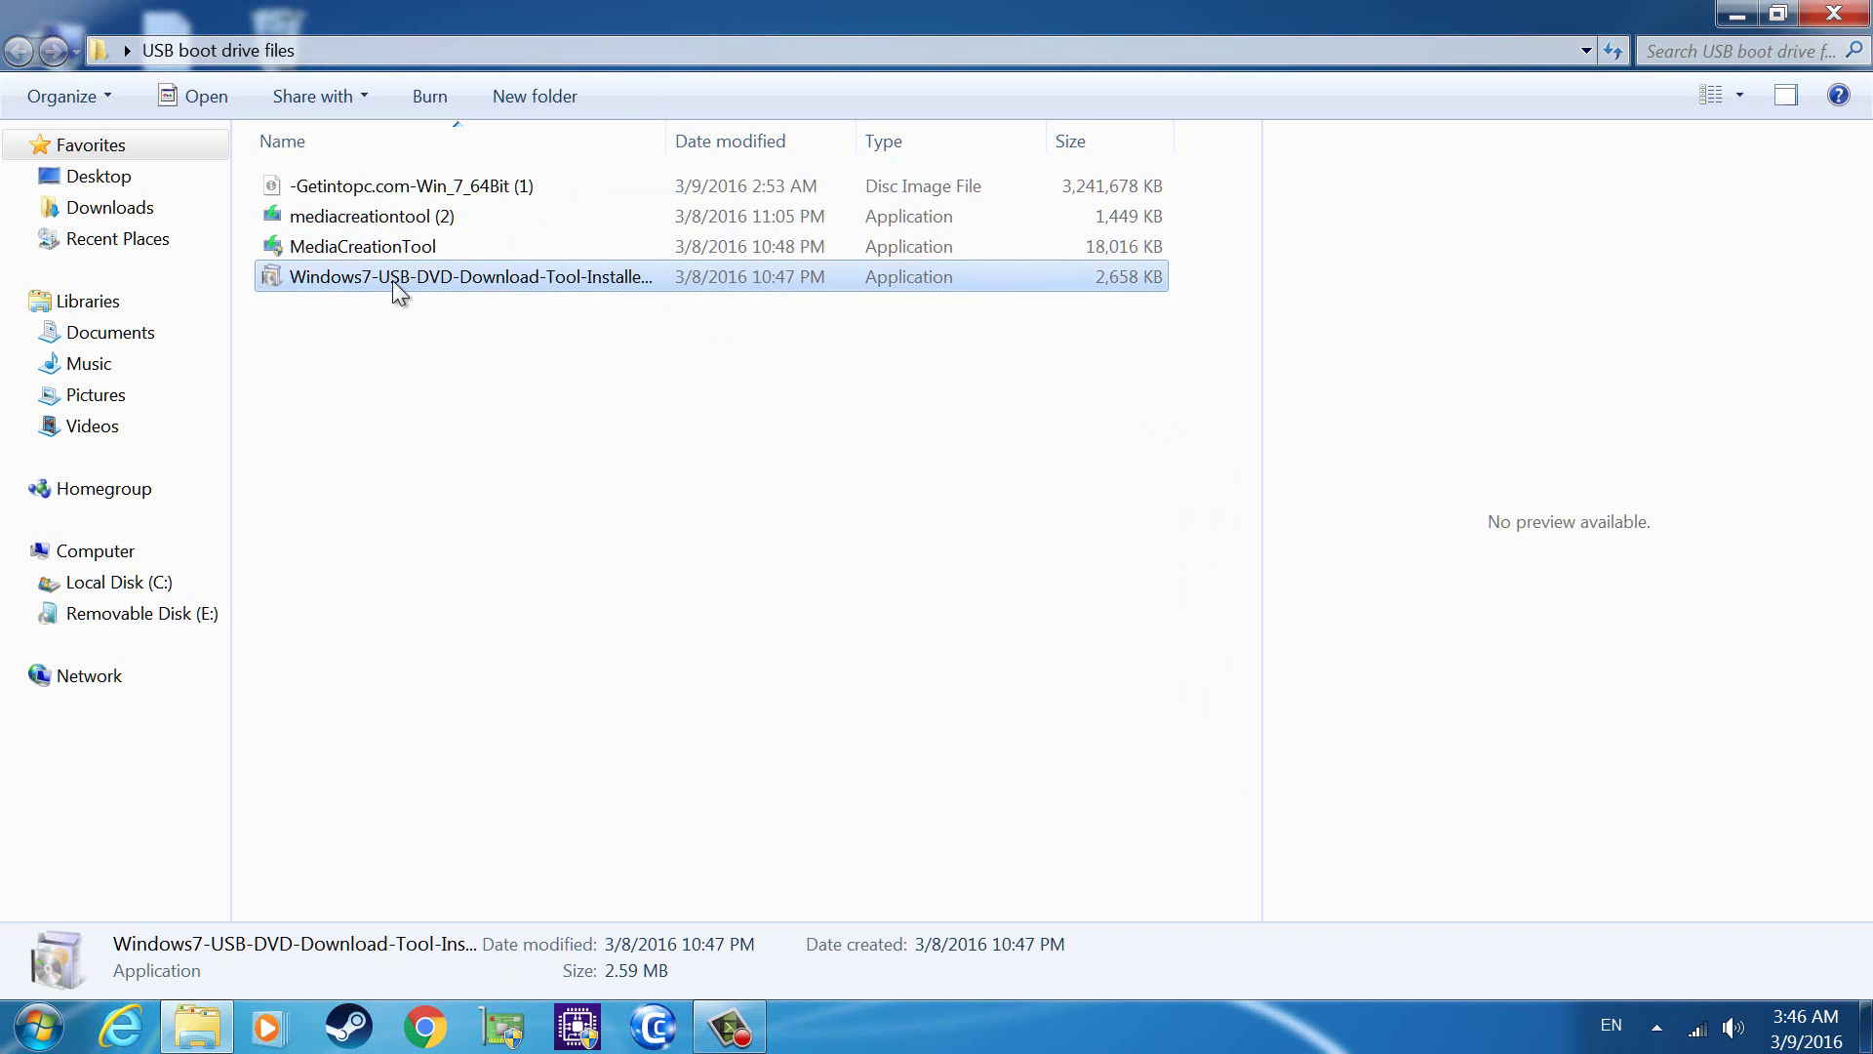
pyautogui.click(488, 195)
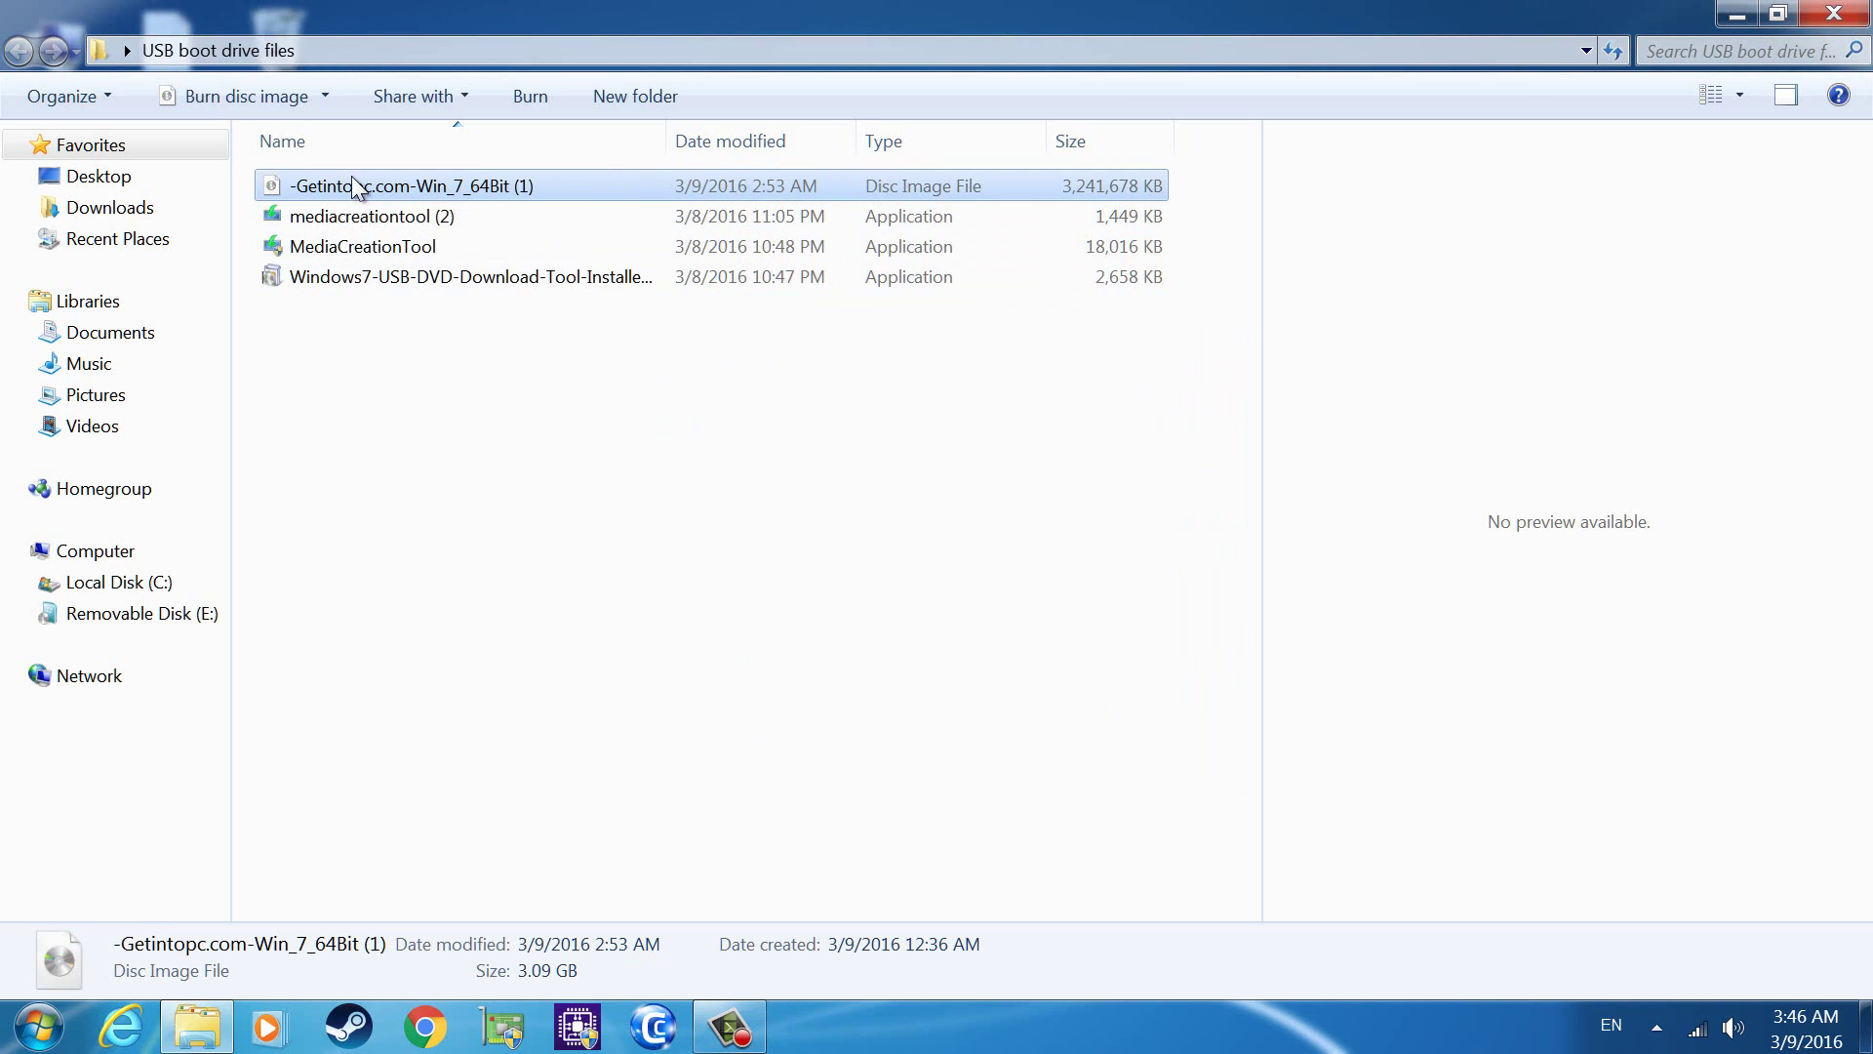
pyautogui.click(243, 181)
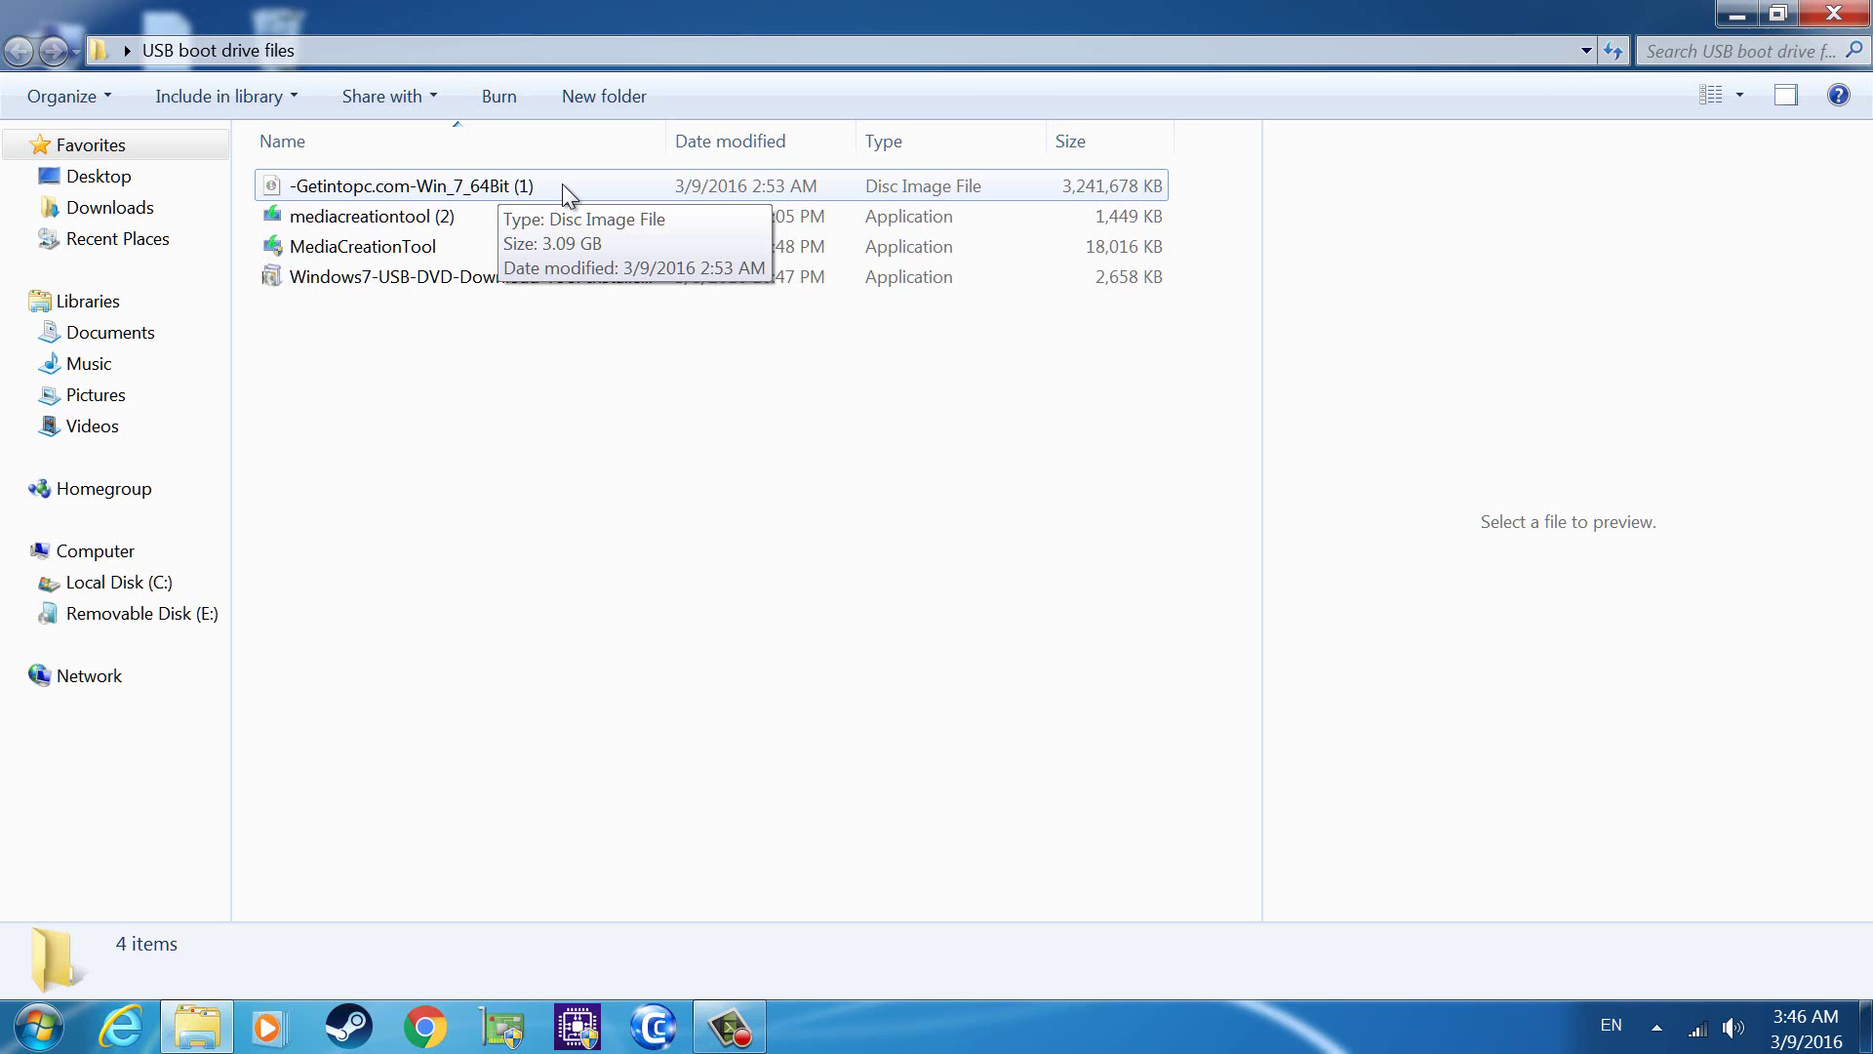
pyautogui.click(1085, 198)
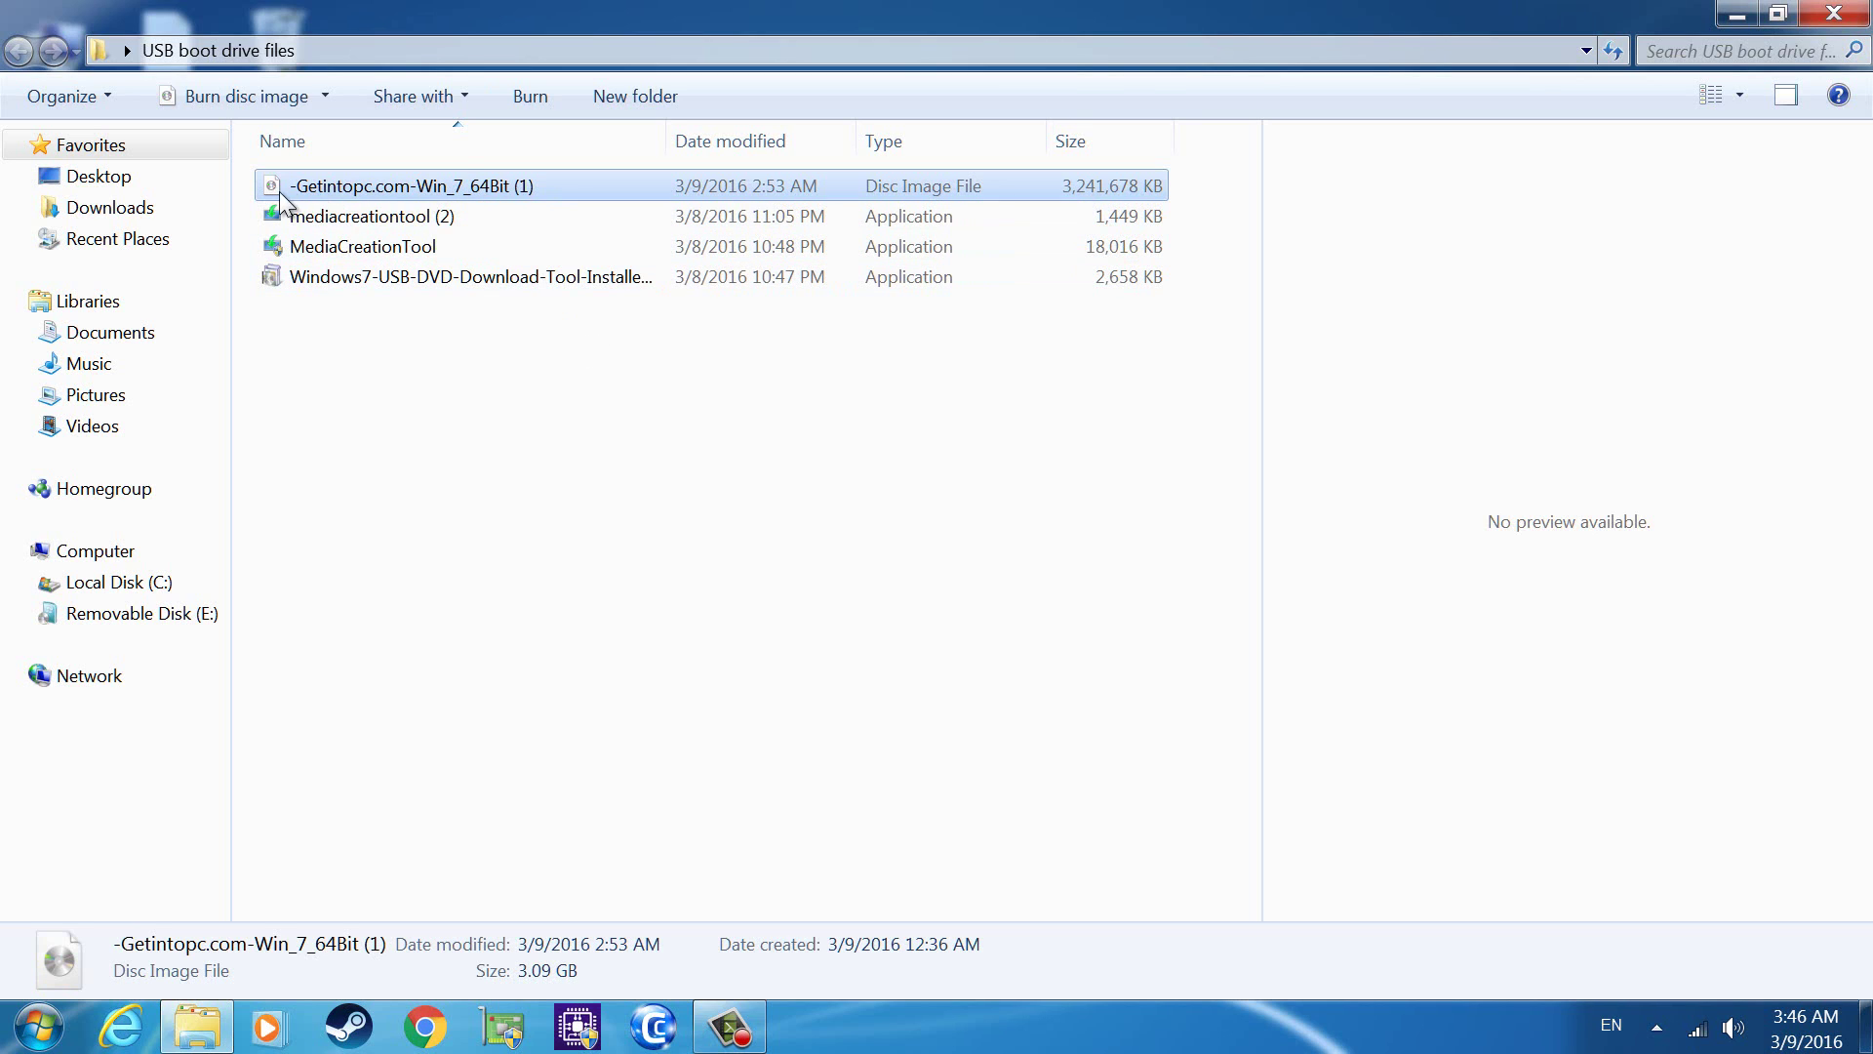
pyautogui.click(1150, 278)
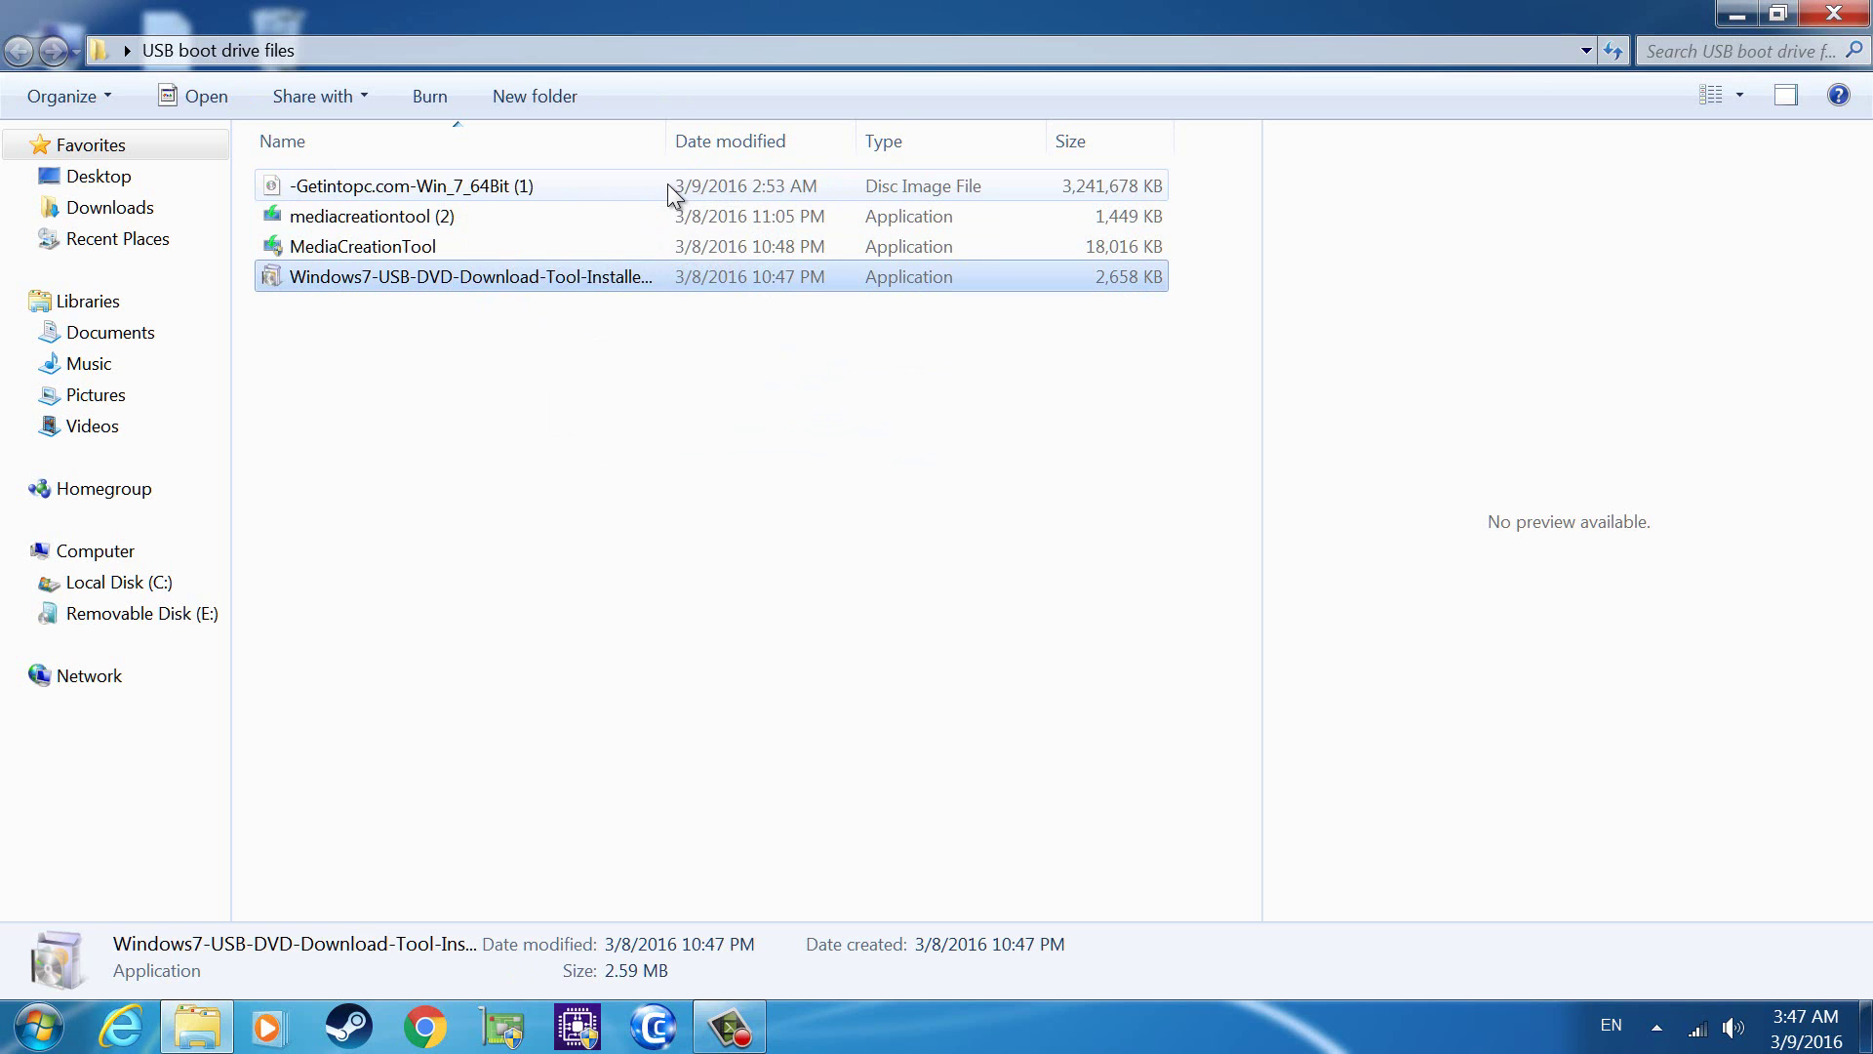
# Start the USB/DVD download tool installer, then cancel the setup and finish the interrupted wizard.
pyautogui.click(583, 326)
pyautogui.doubleClick(571, 277)
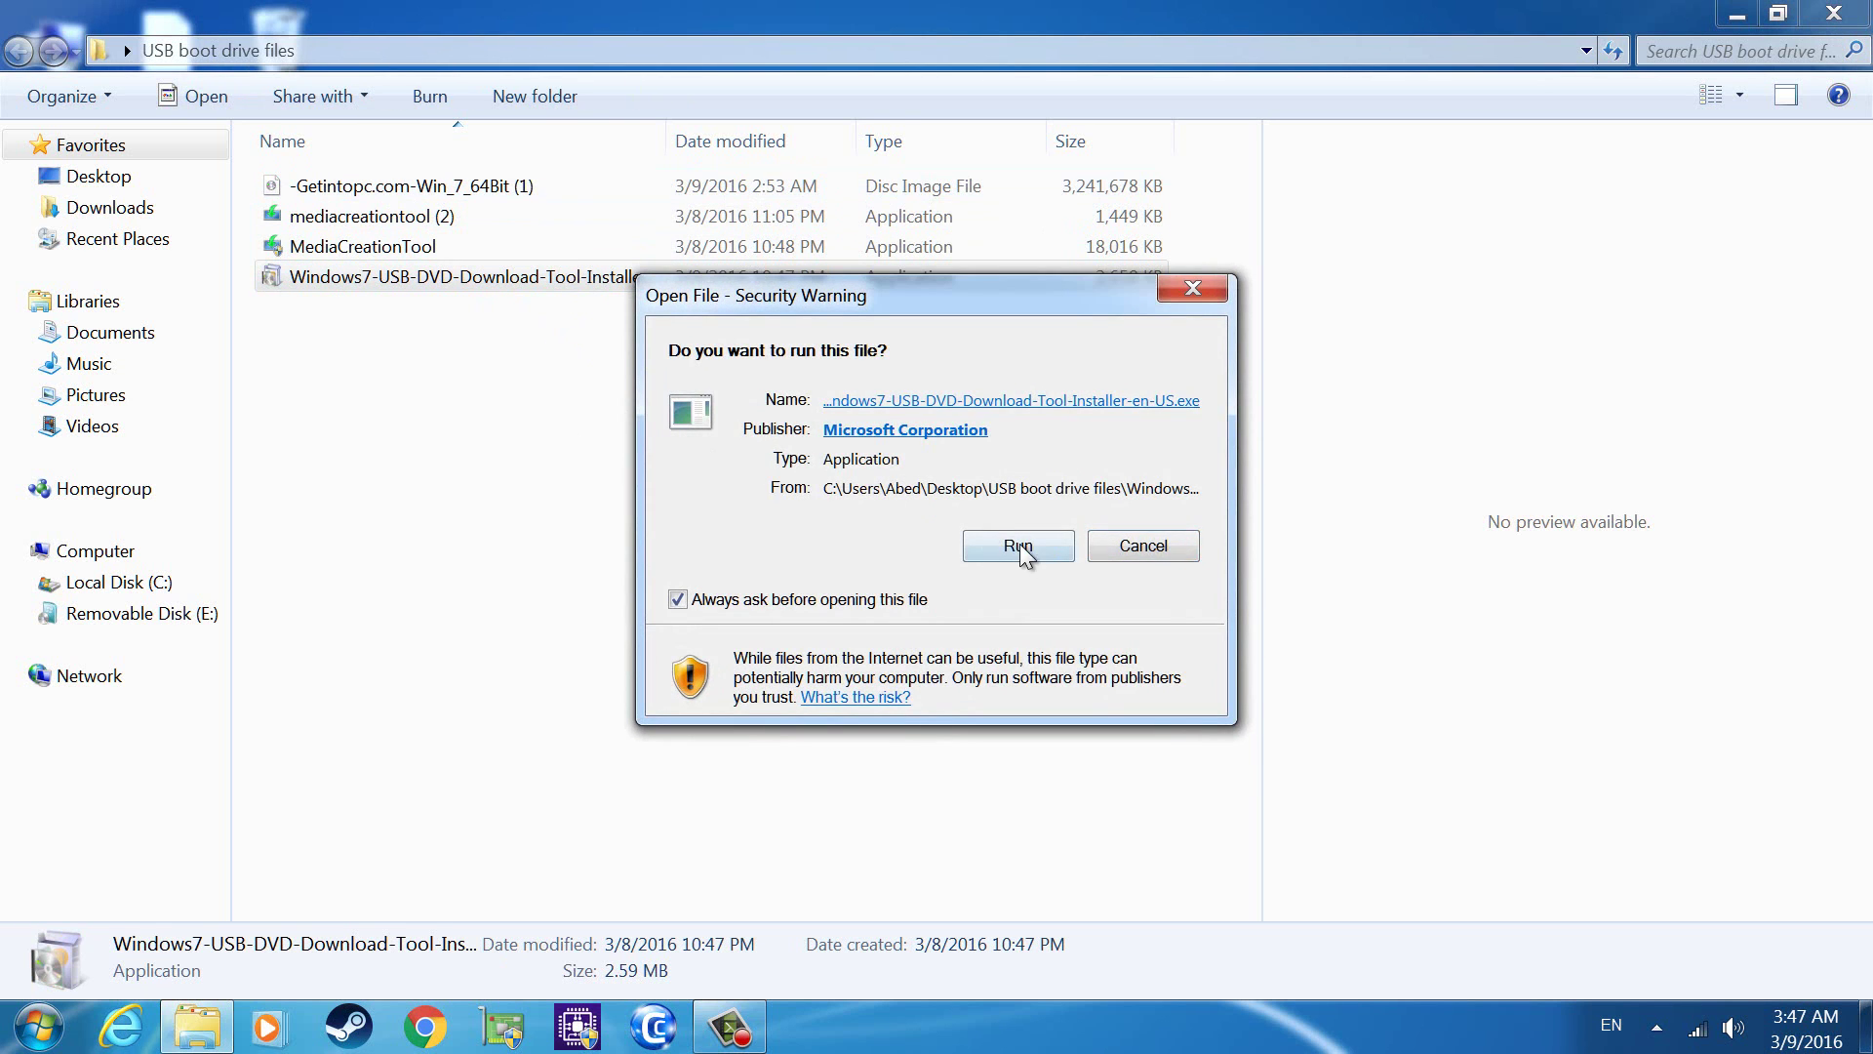
pyautogui.click(1018, 546)
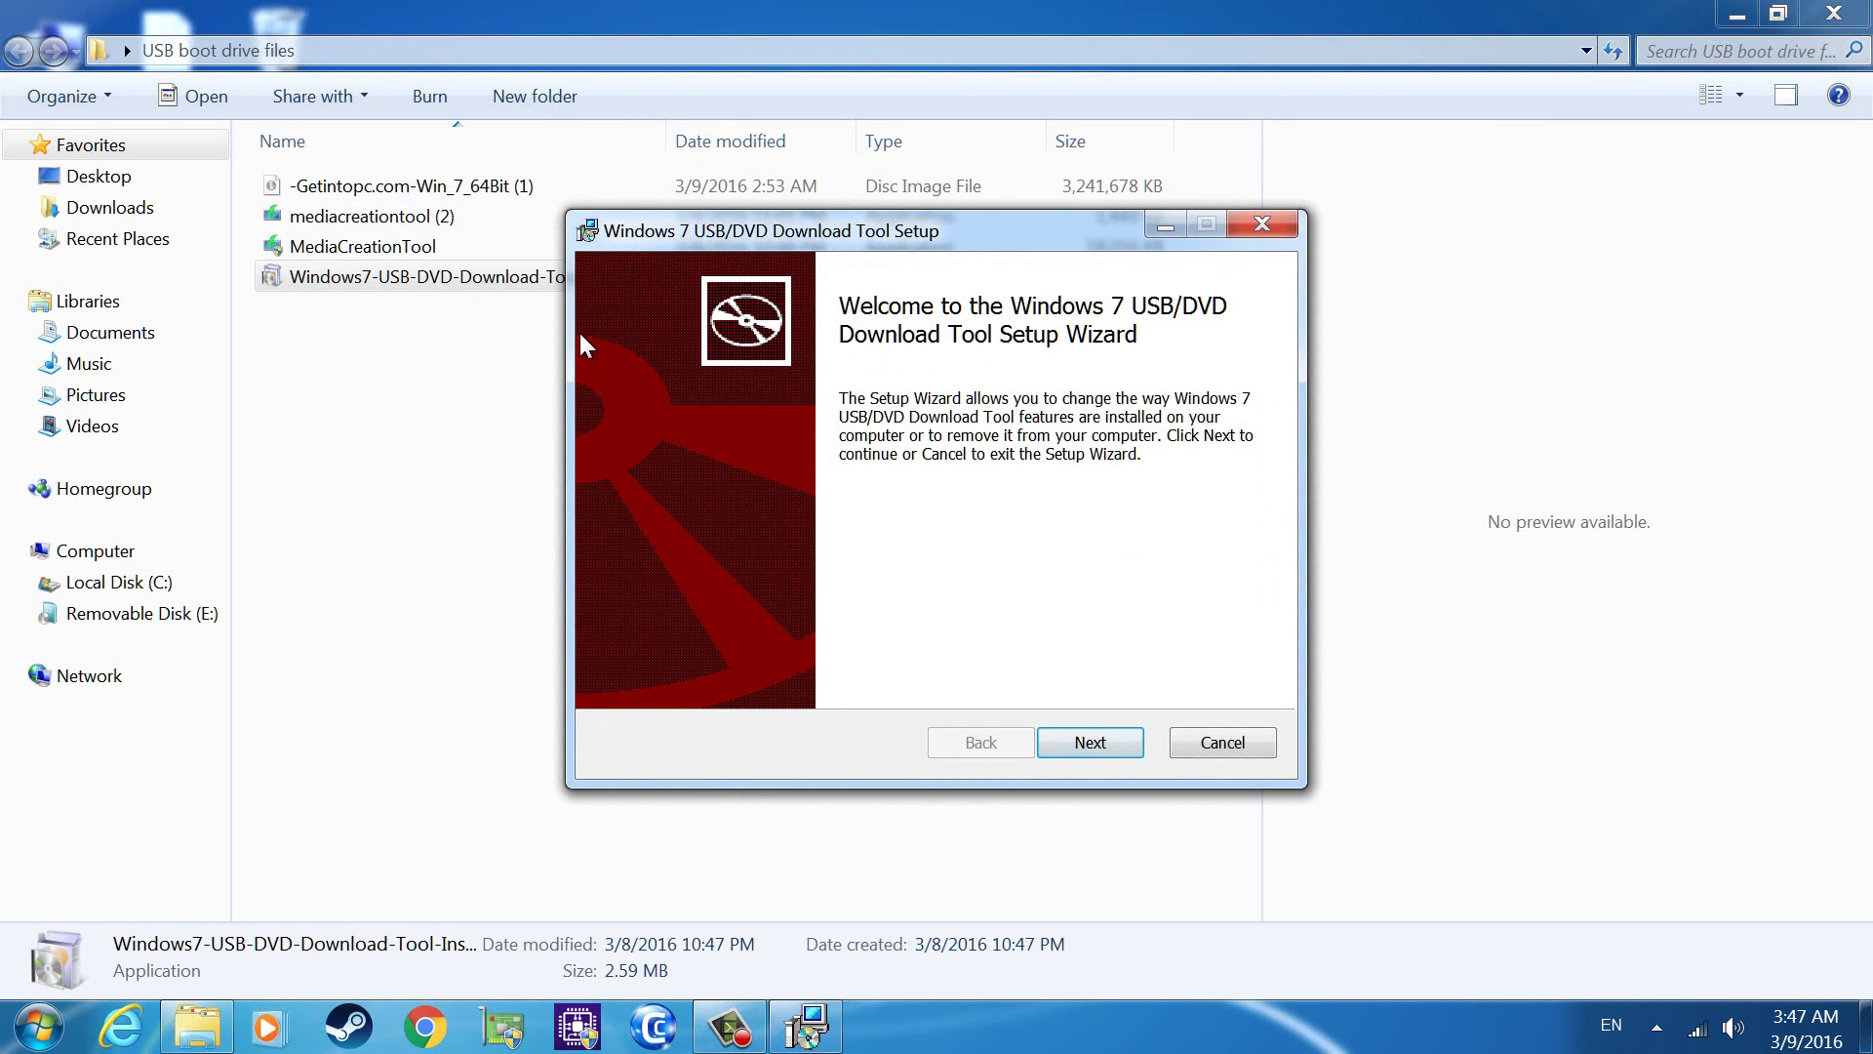
pyautogui.click(1208, 742)
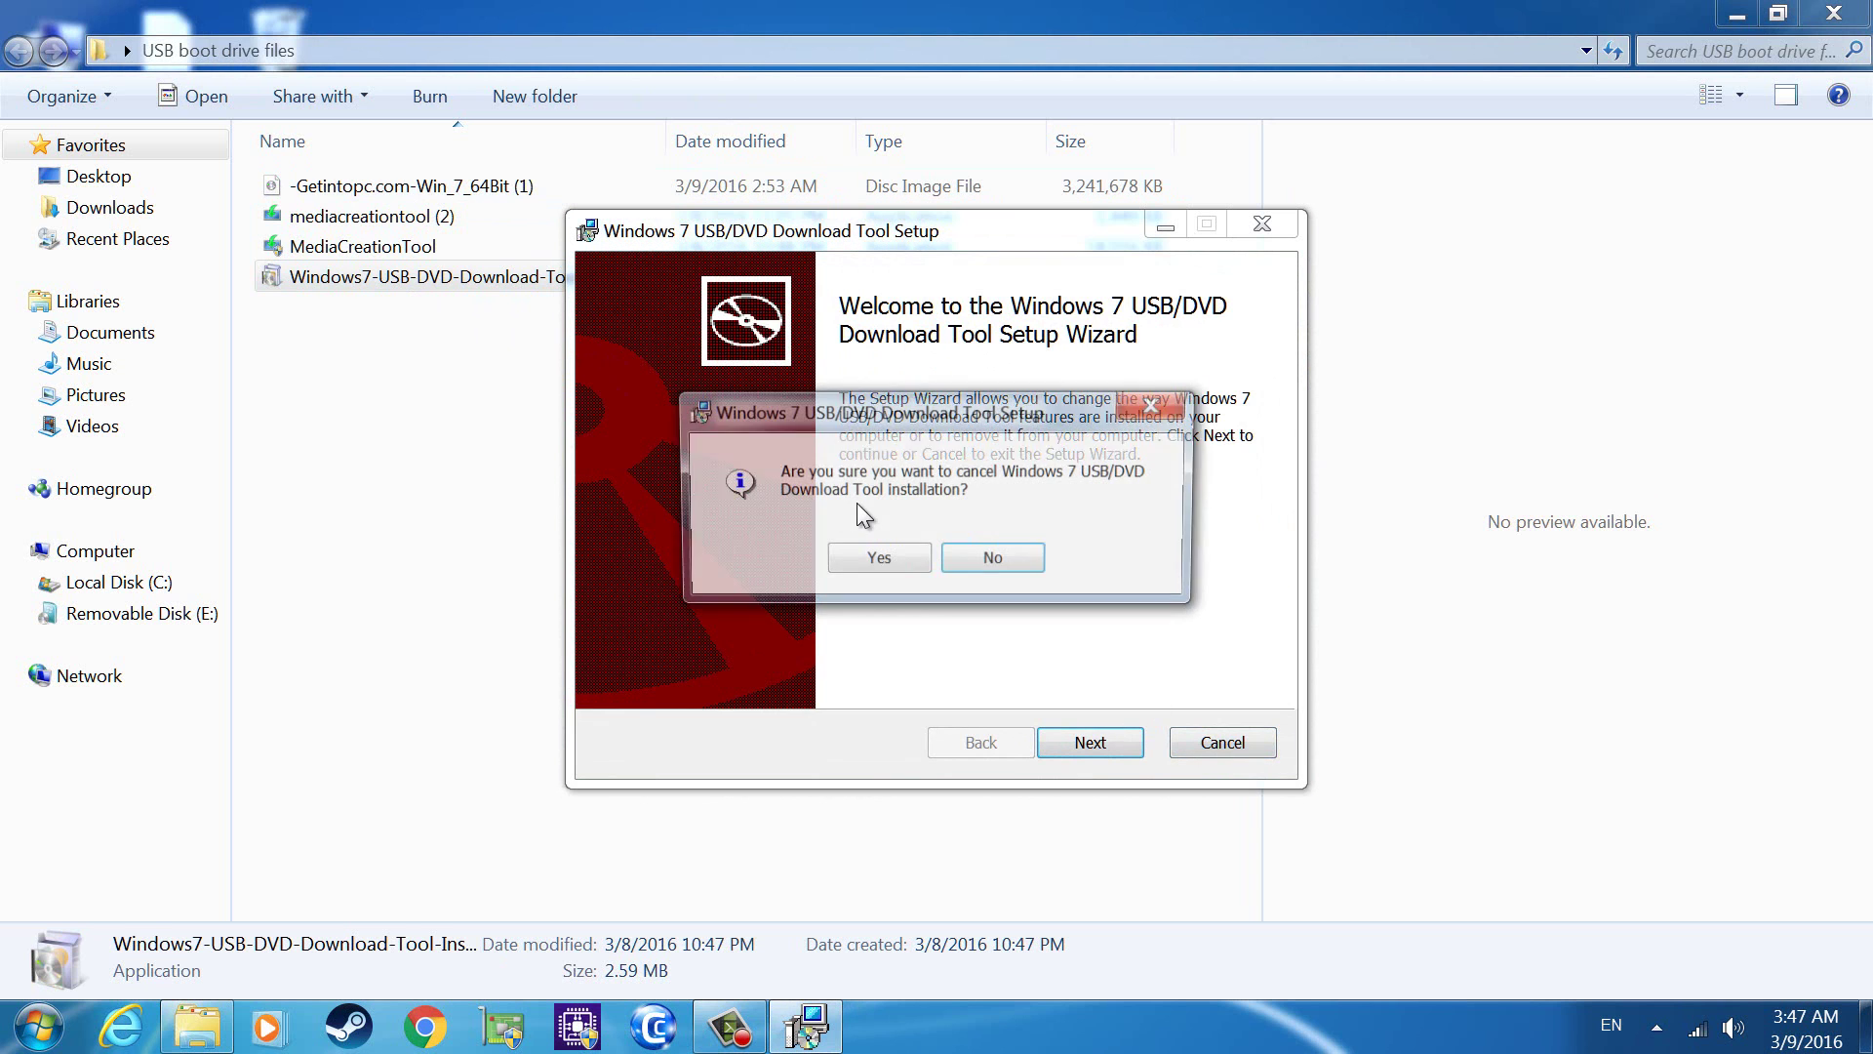
pyautogui.click(885, 564)
pyautogui.click(1087, 739)
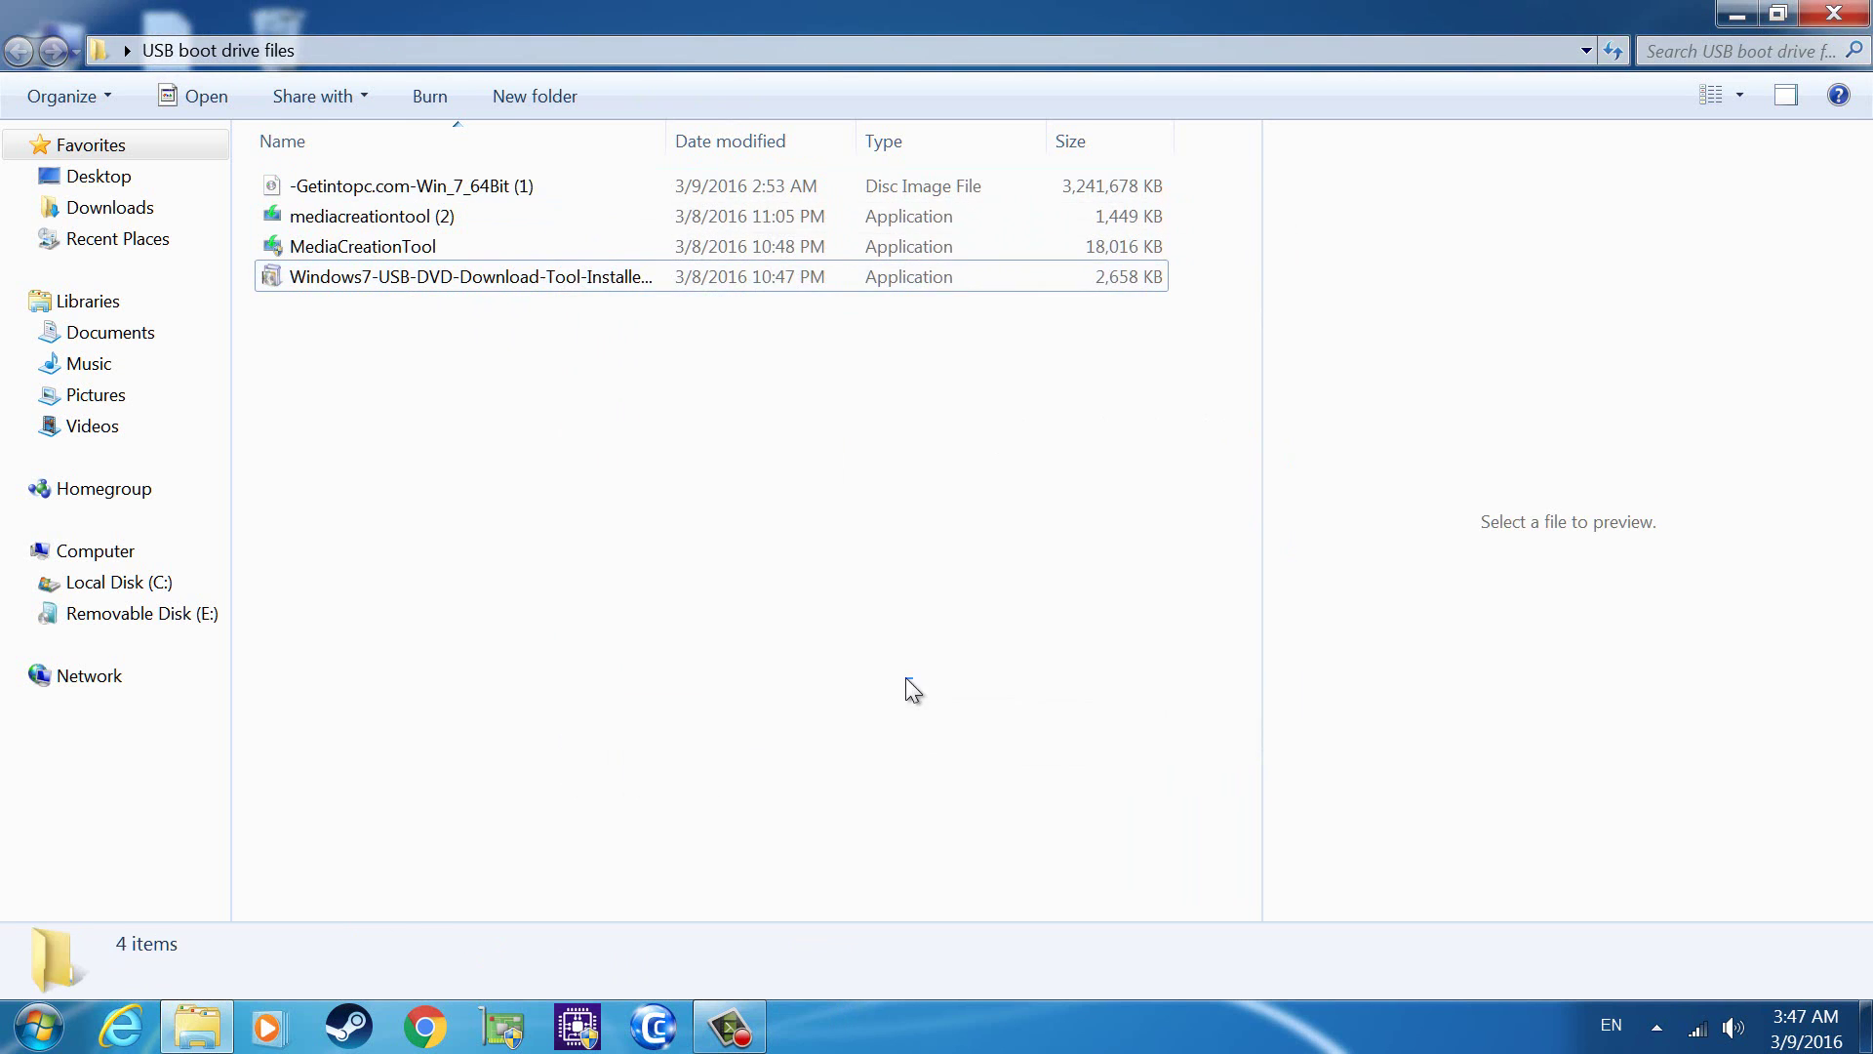
# Close the folder and run the Windows 7 USB DVD Download Tool shortcut as administrator.
pyautogui.click(1834, 14)
pyautogui.click(59, 800)
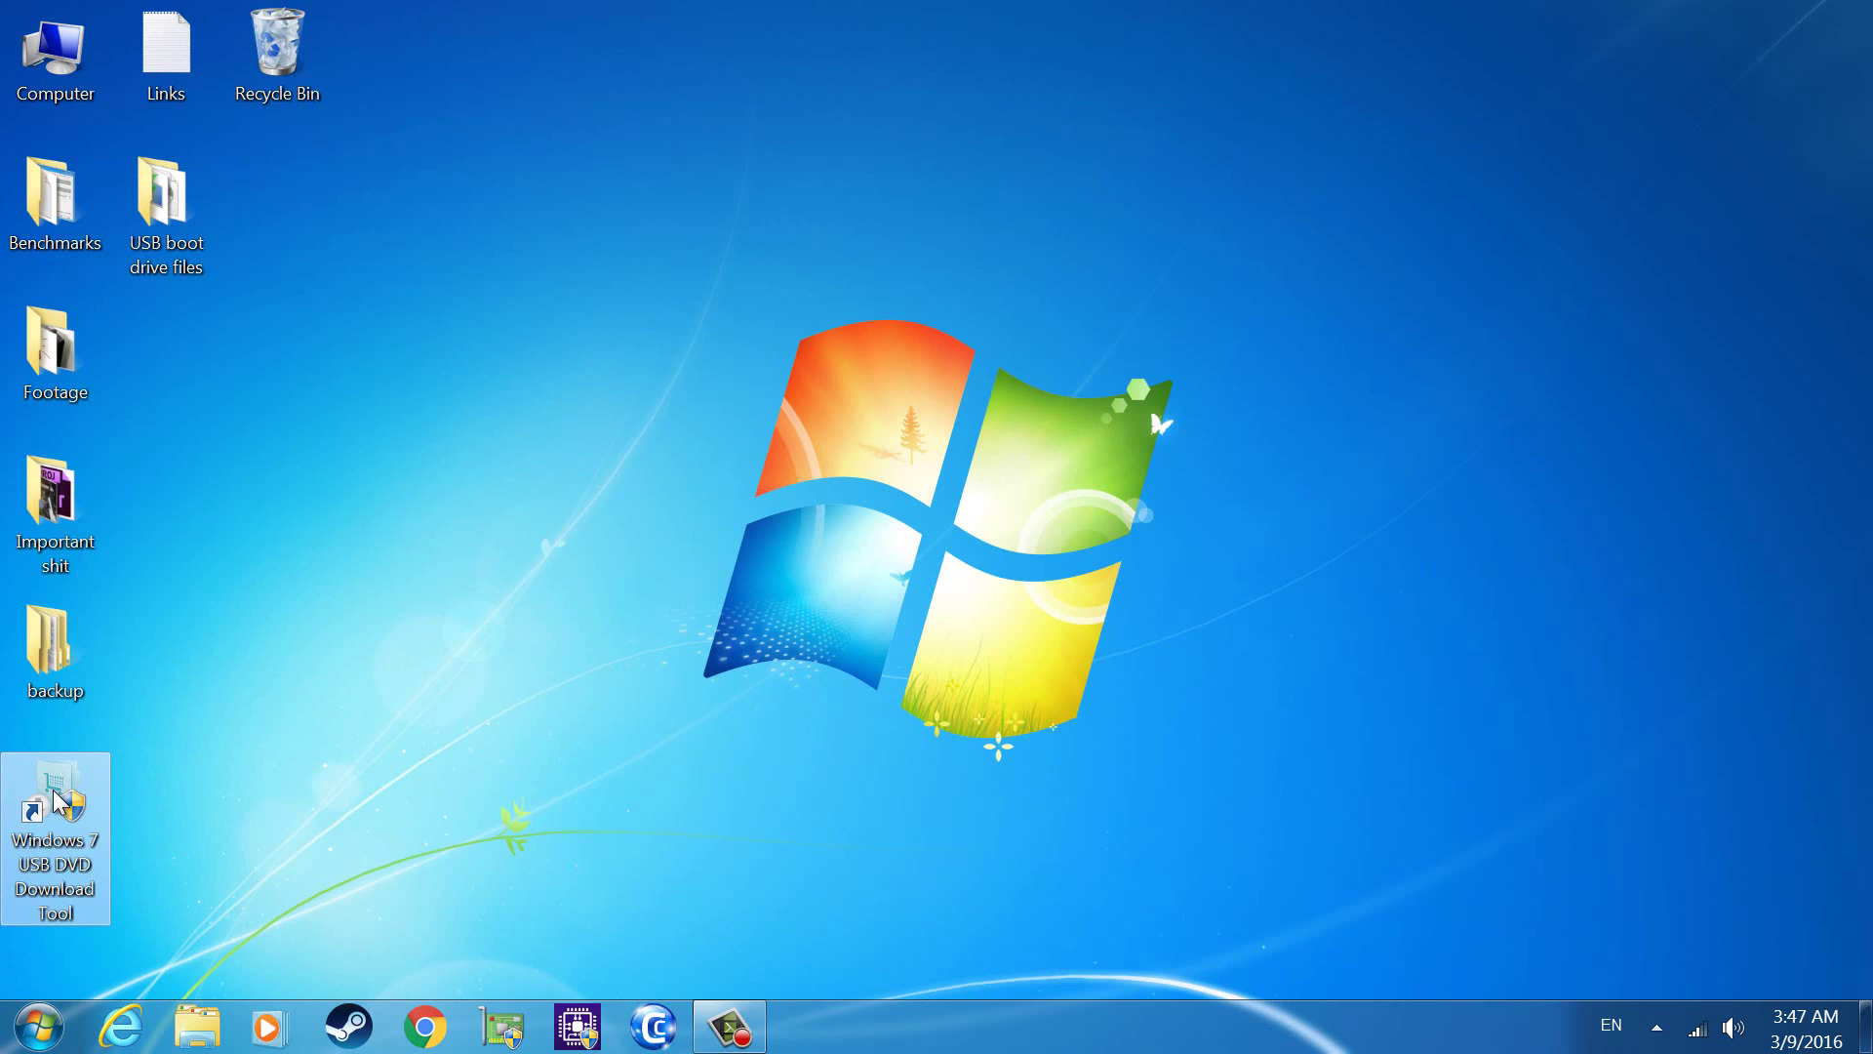
pyautogui.rightClick(54, 790)
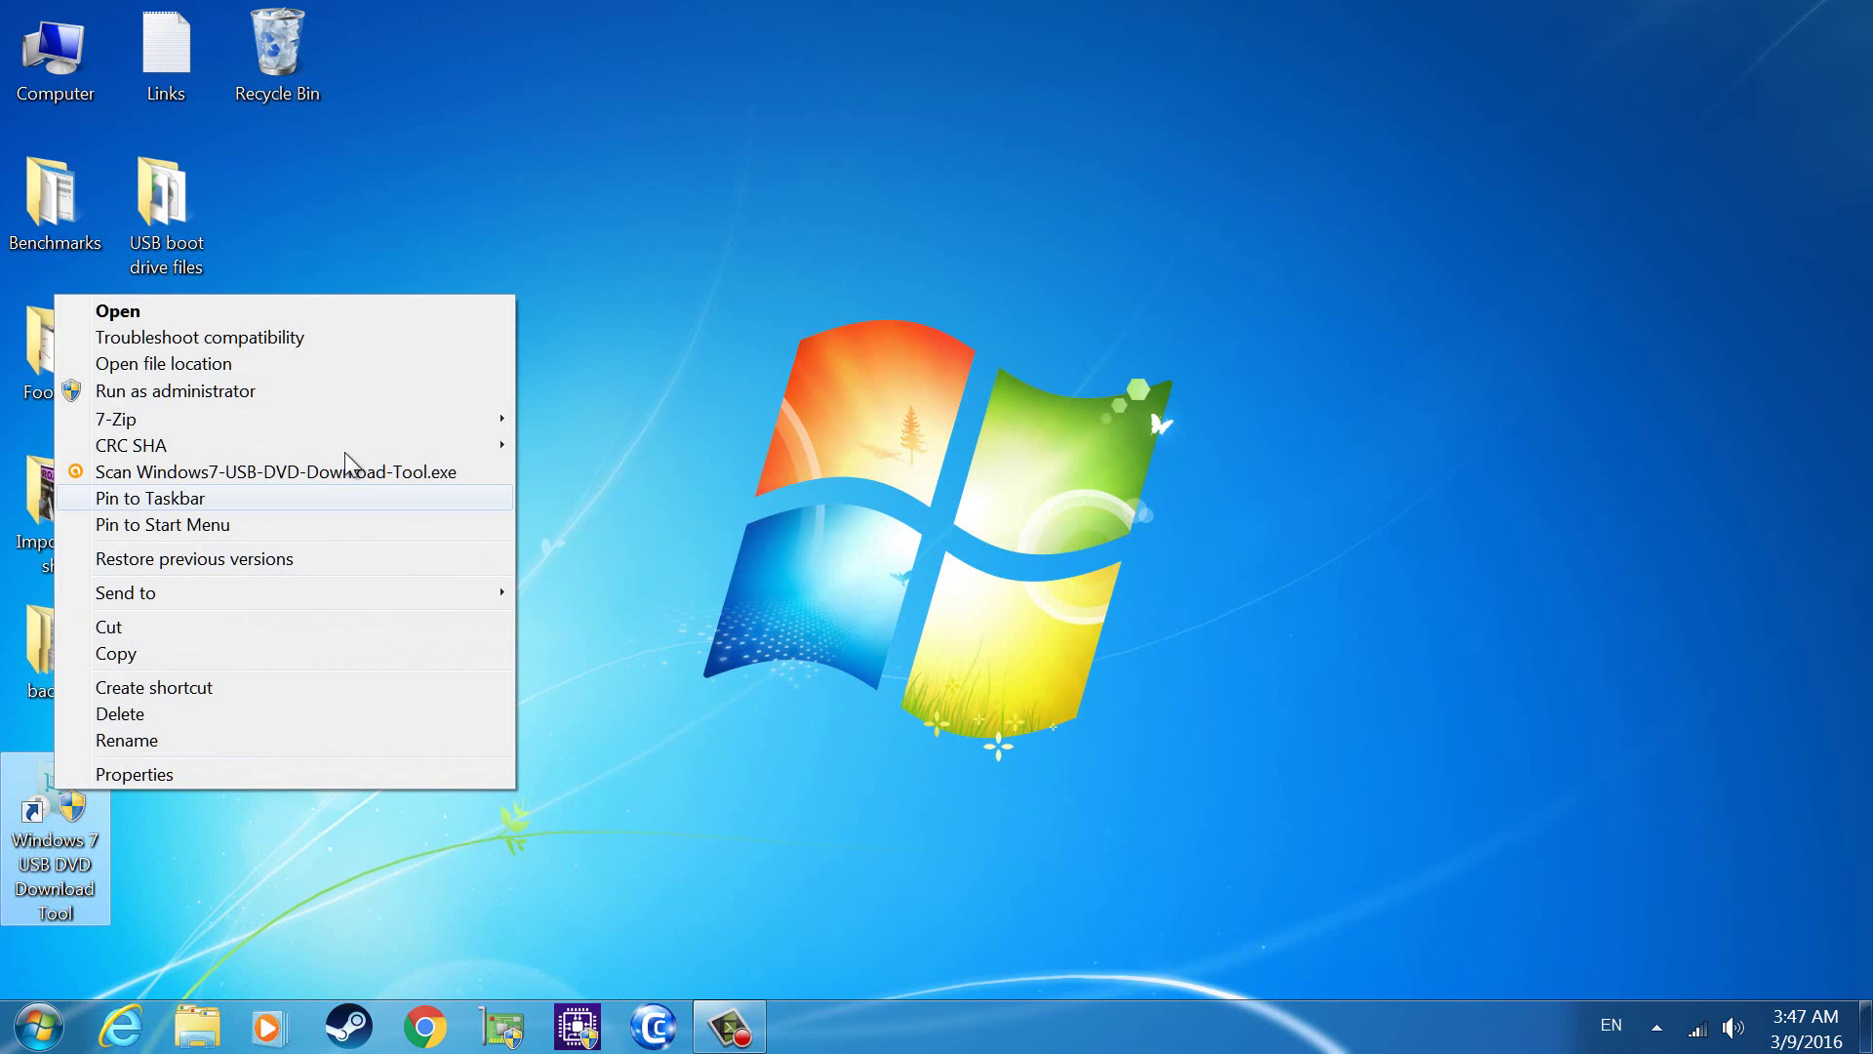
pyautogui.click(397, 389)
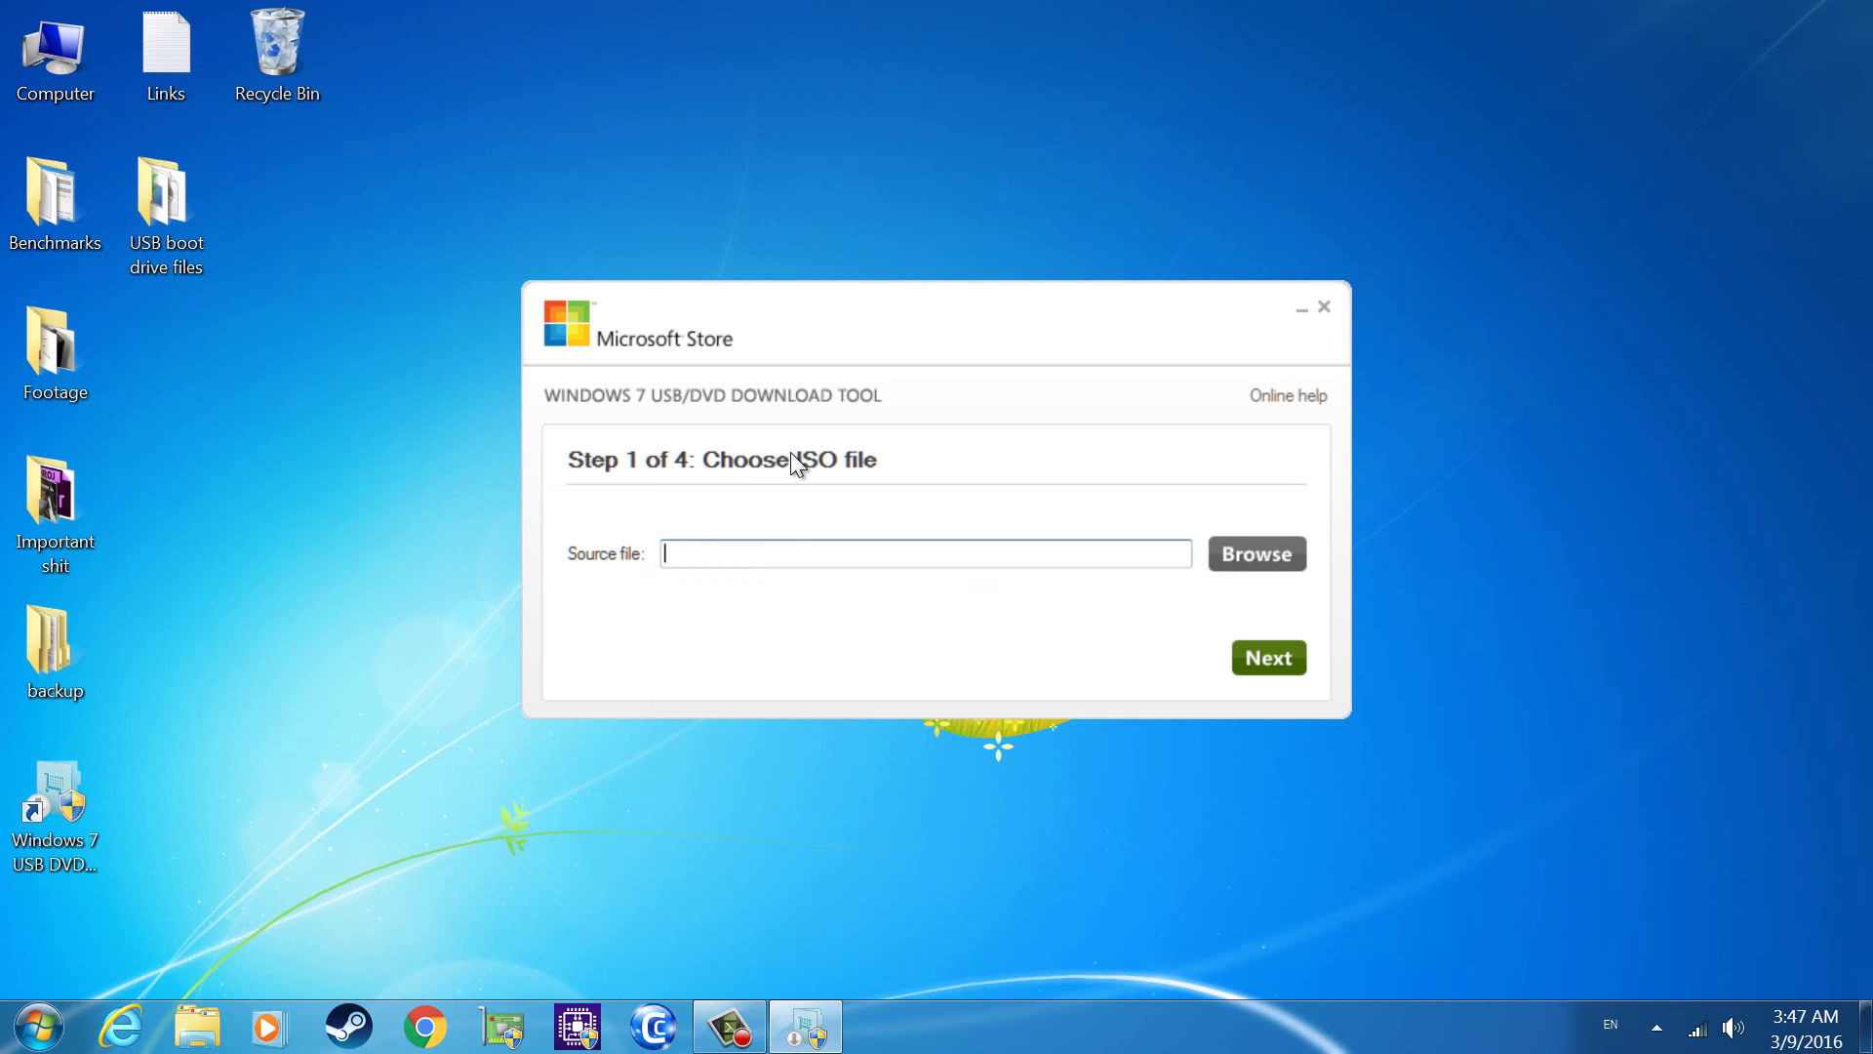
# Pick -Getintopc.com-Win_7_64Bit (1) from Desktop > USB boot drive files as the ISO and go Next.
pyautogui.click(1257, 556)
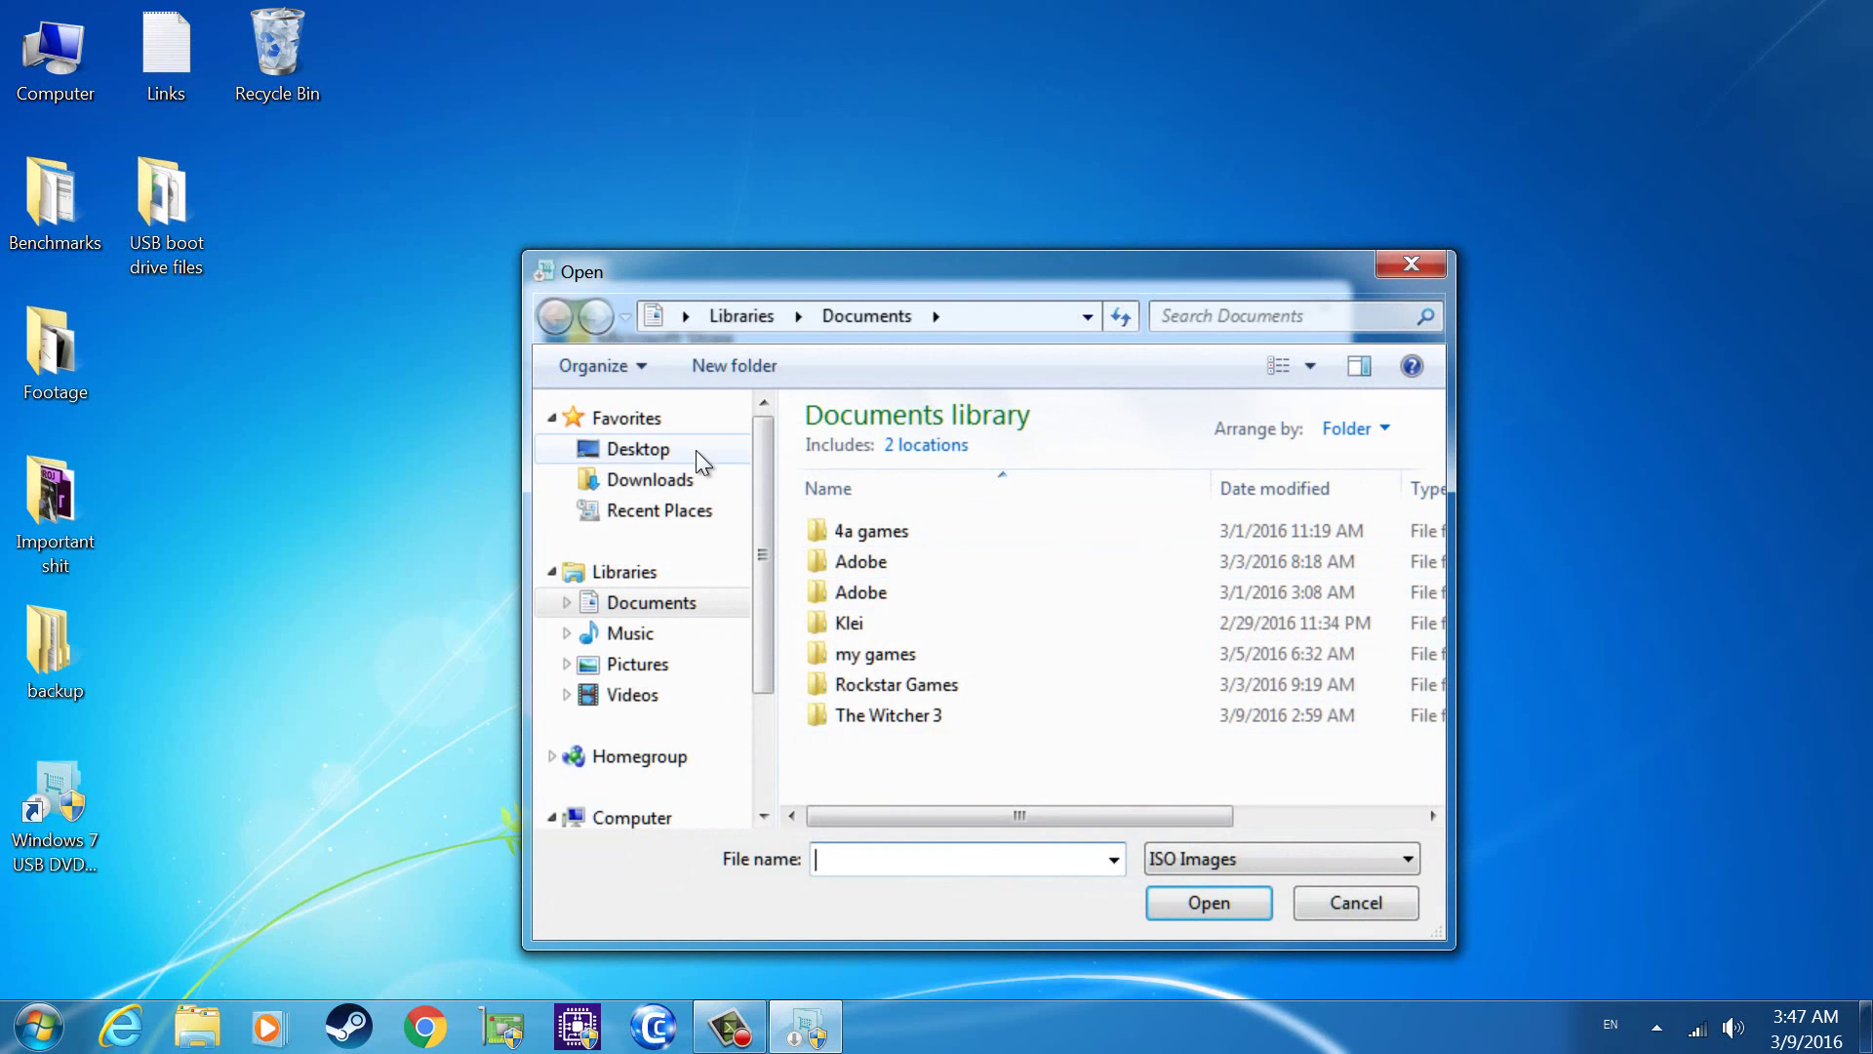
pyautogui.click(695, 449)
pyautogui.doubleClick(1338, 582)
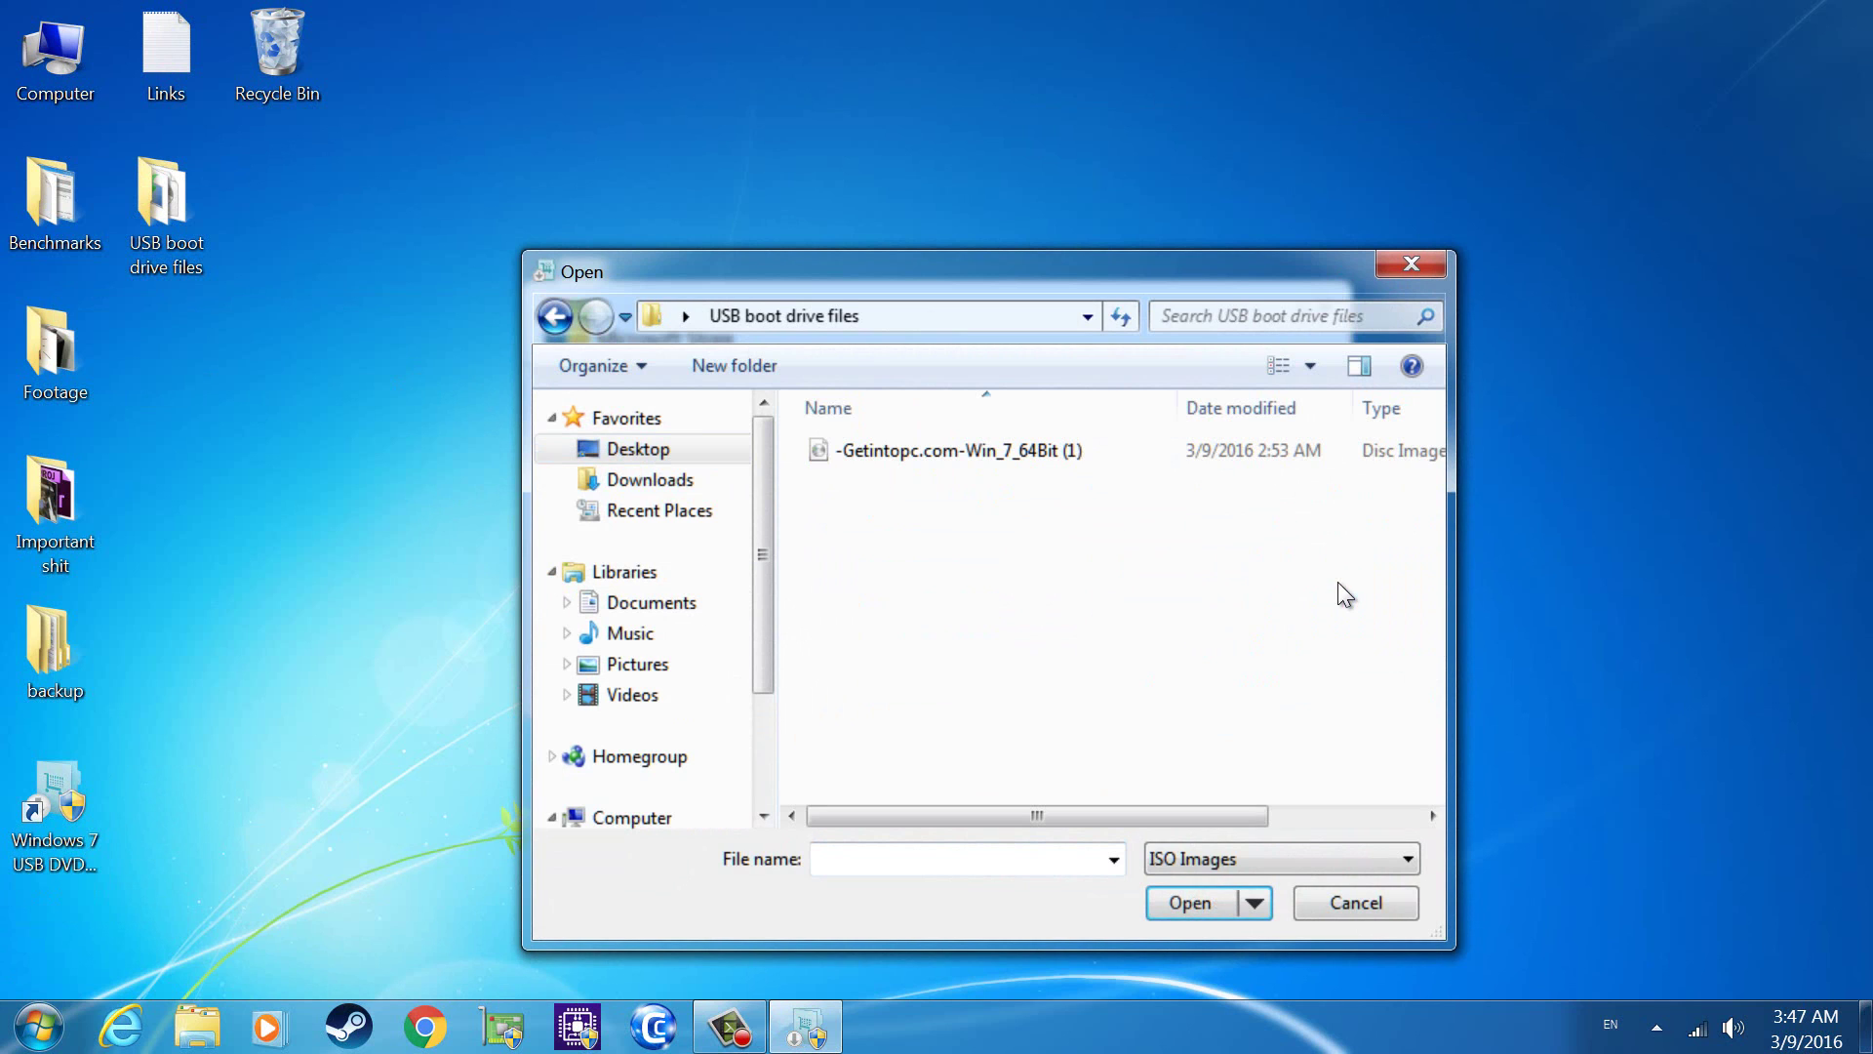
pyautogui.doubleClick(1079, 439)
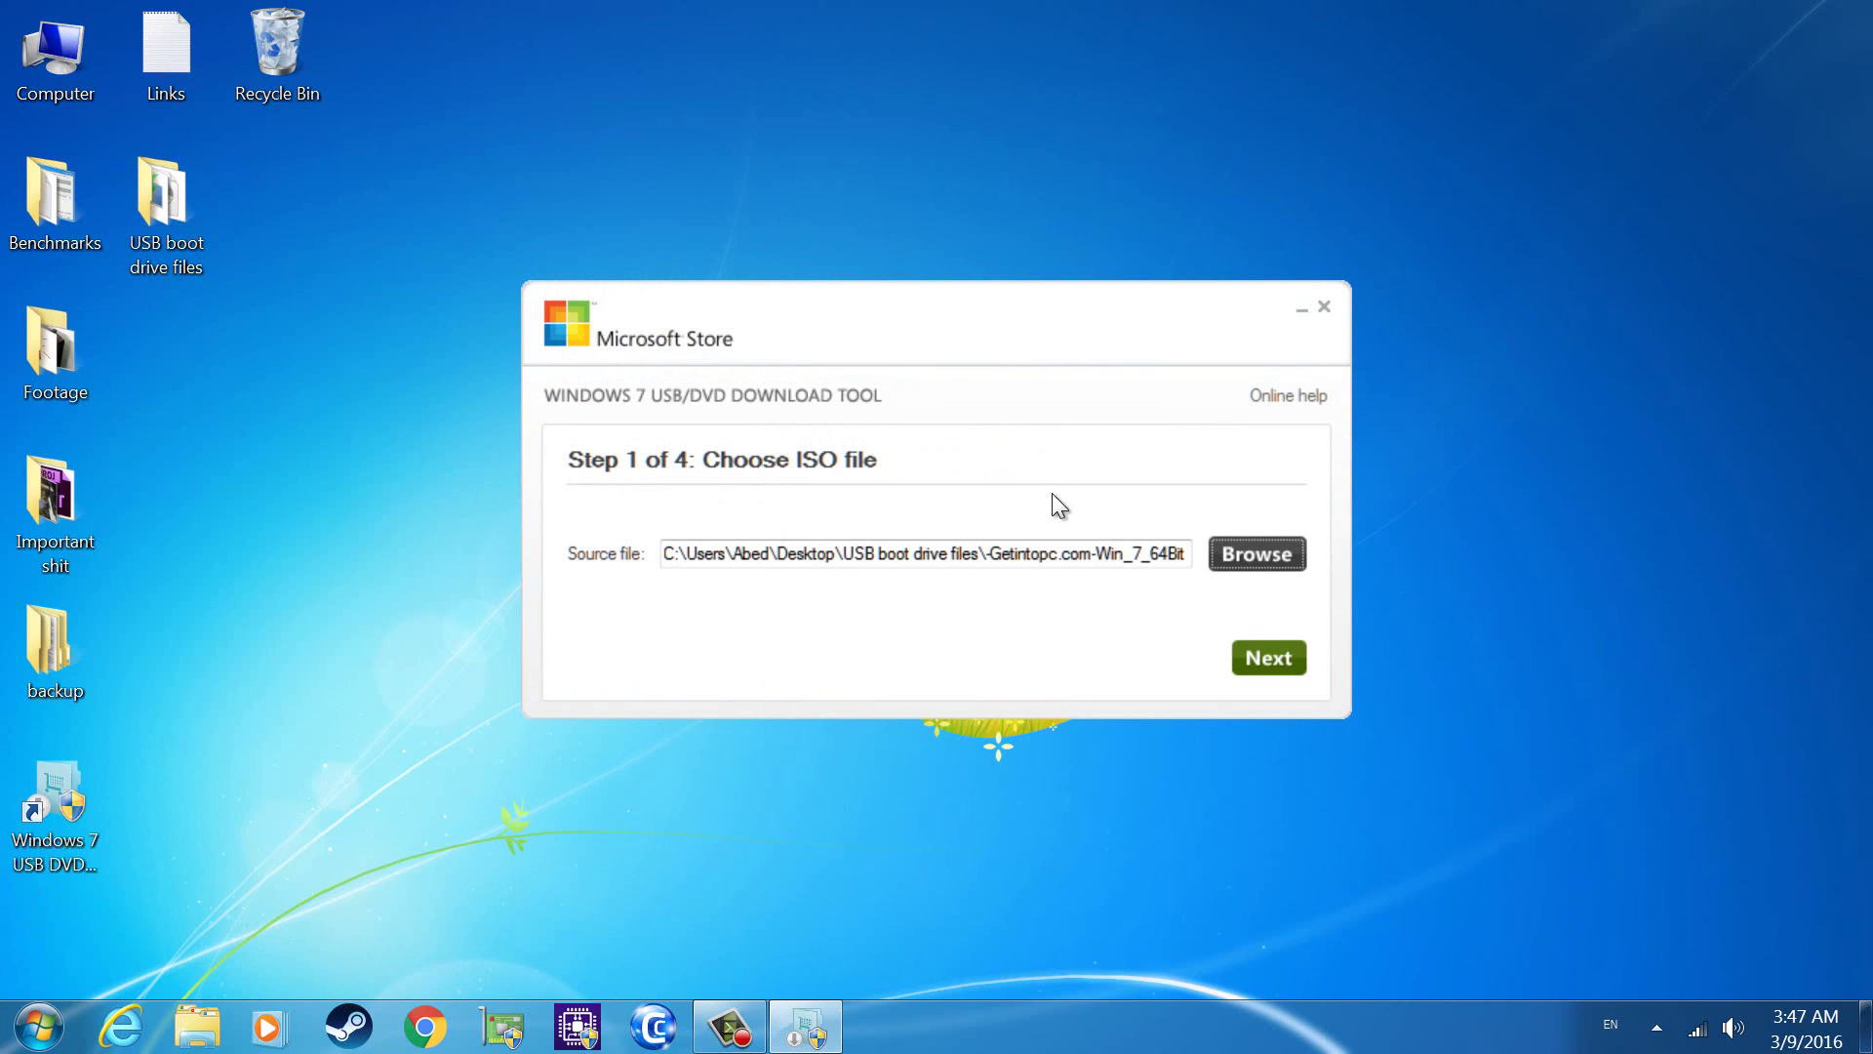
pyautogui.click(1264, 658)
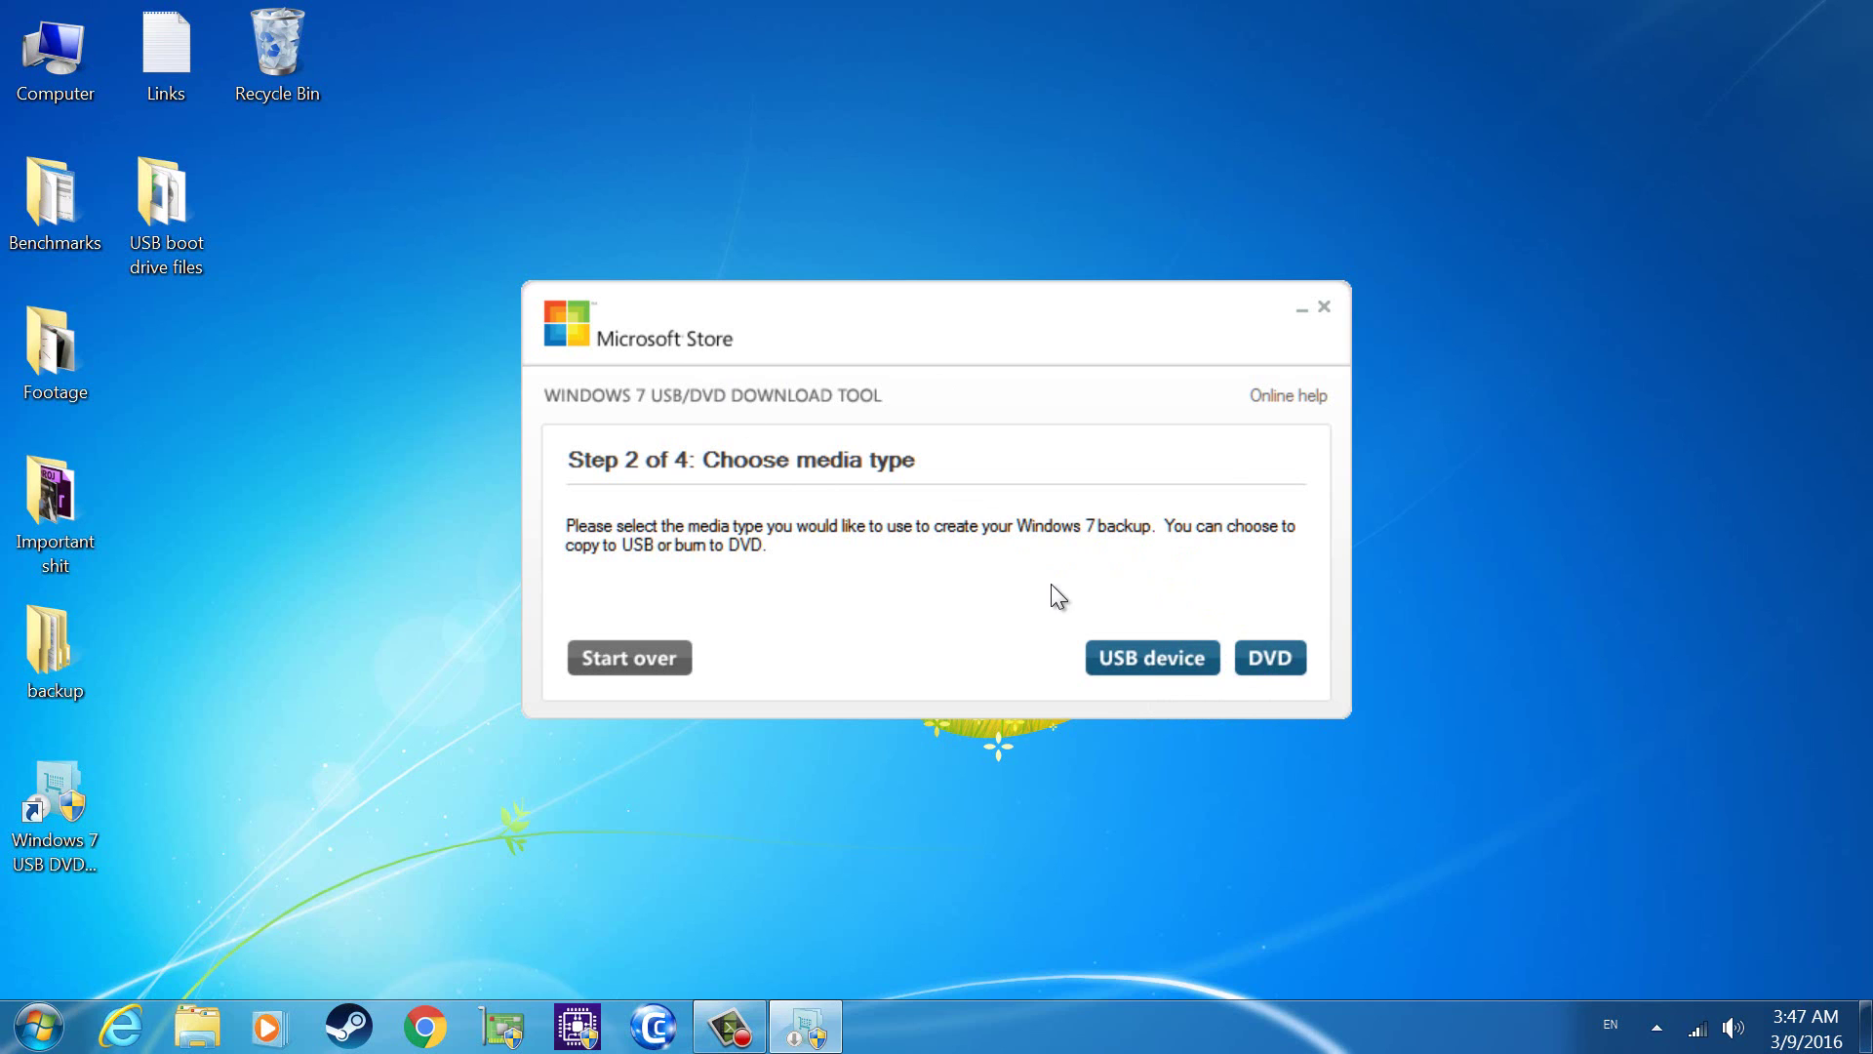
# Choose USB device as the media type, targeting E:\ (Removable Disk) with 4.3 GB free.
pyautogui.click(1126, 654)
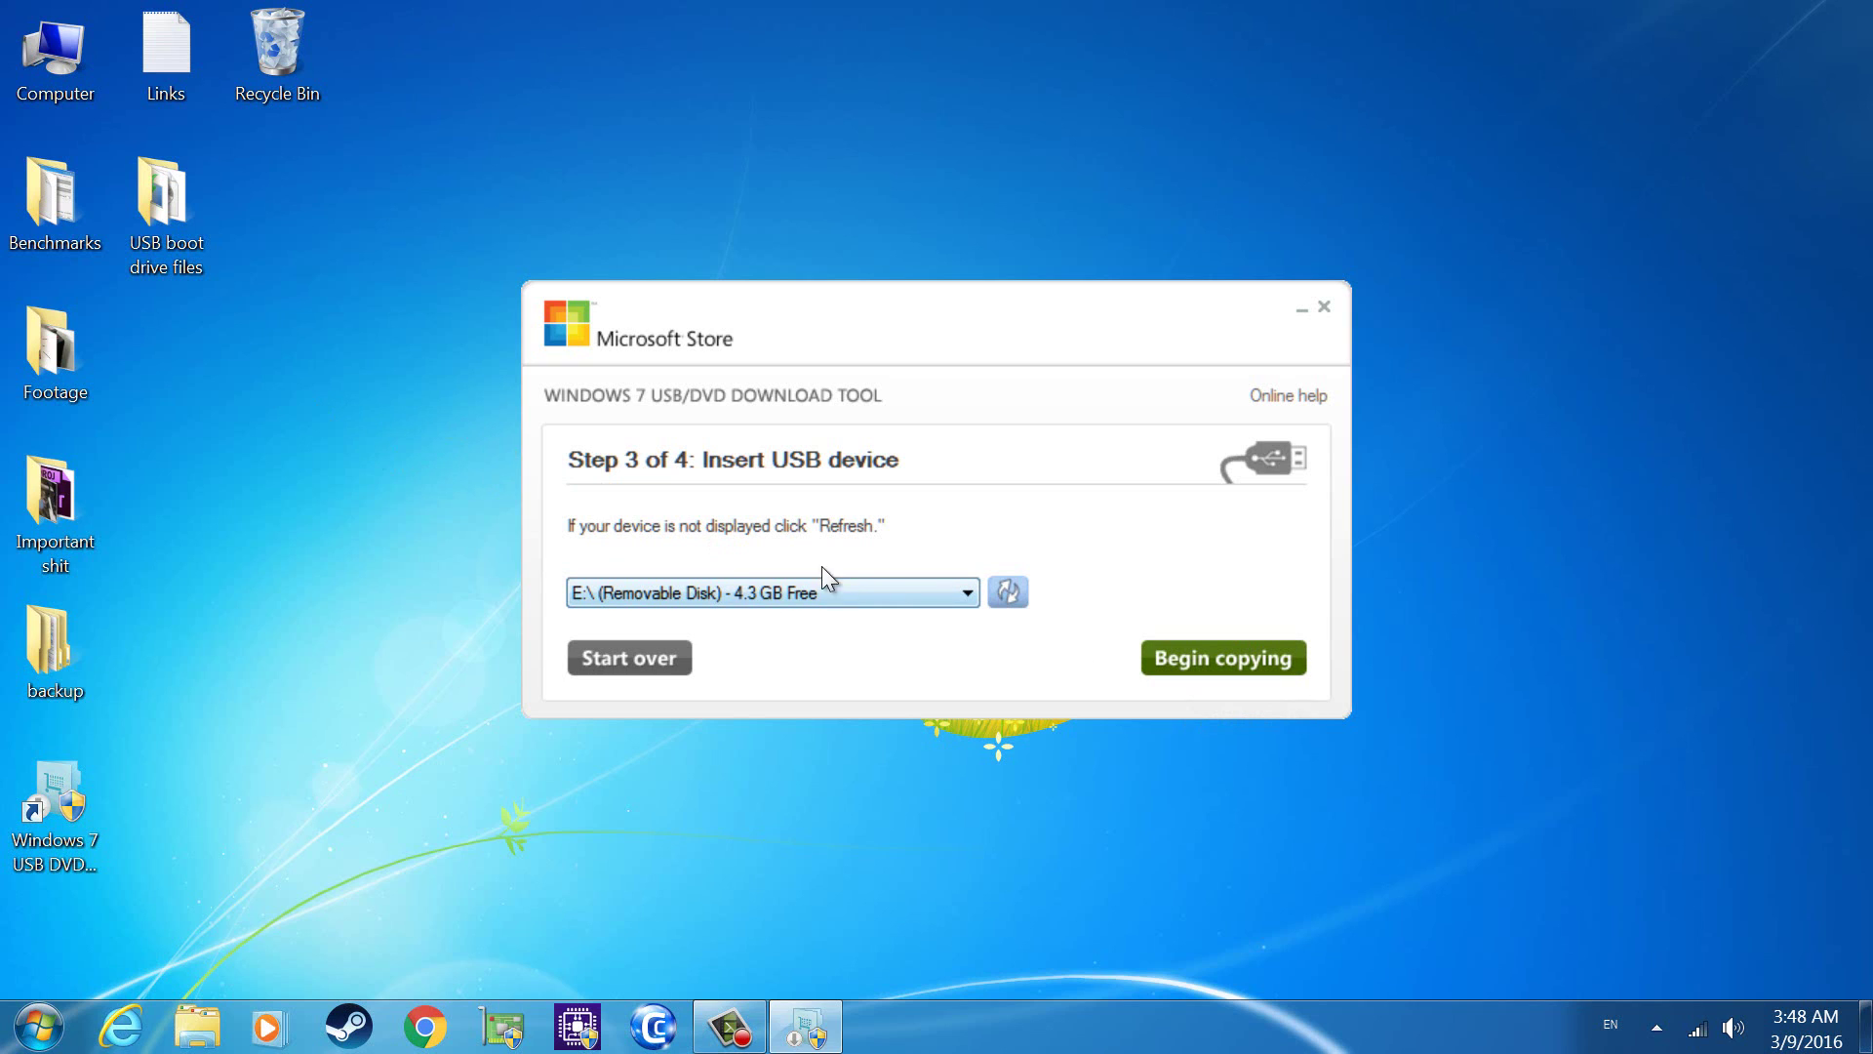
# Begin copying to E:\, agreeing to erase the USB device and confirming the wipe.
pyautogui.click(1188, 671)
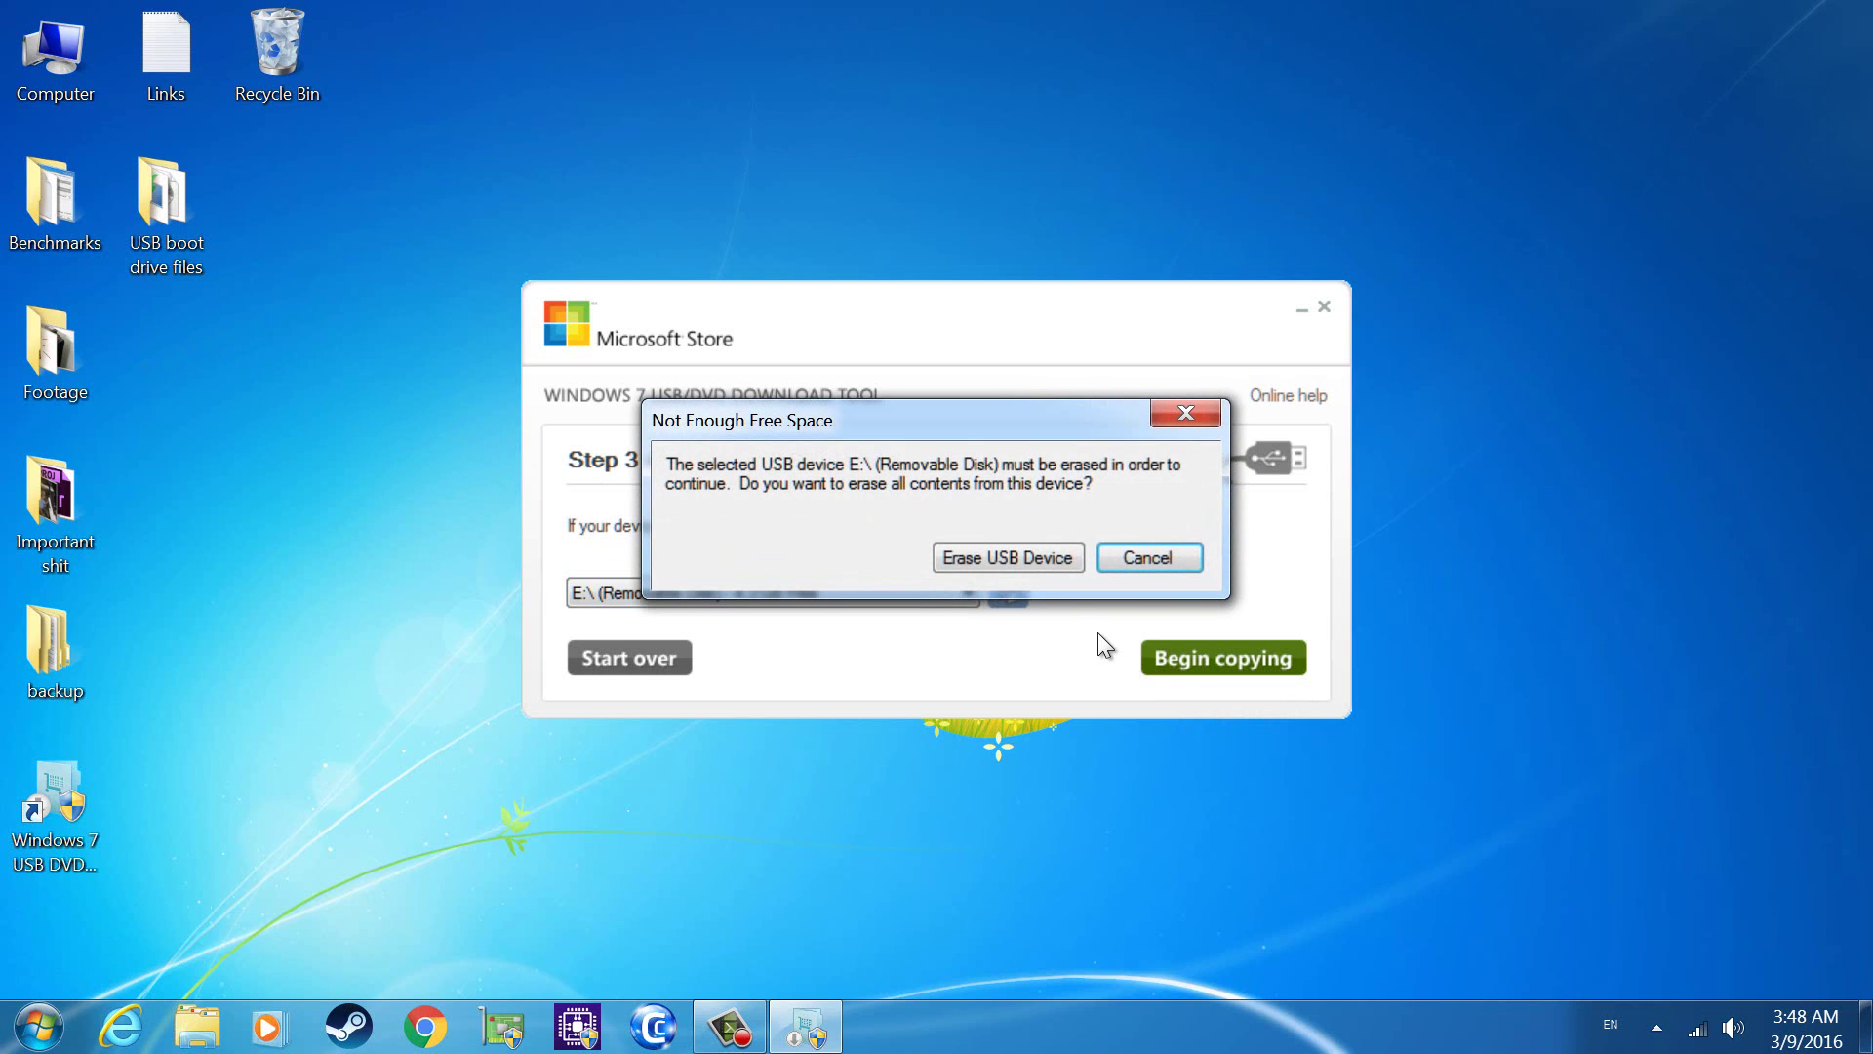
pyautogui.click(962, 557)
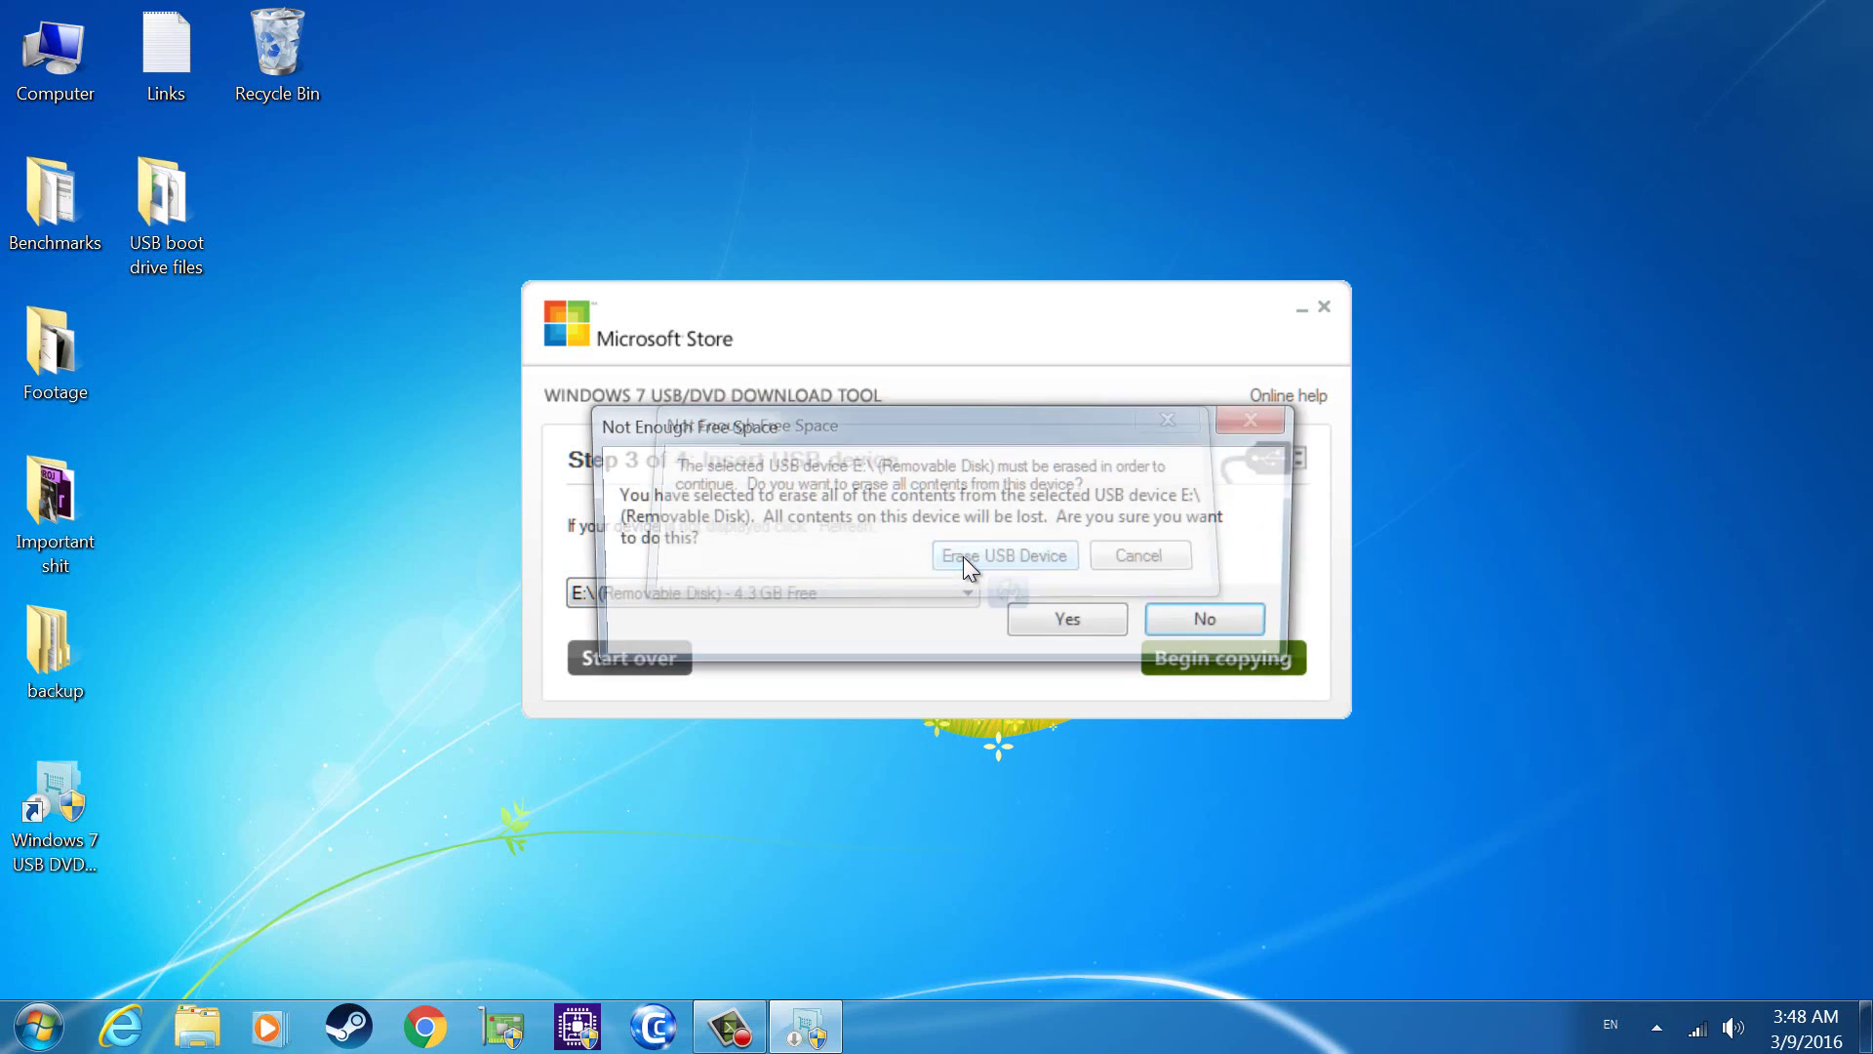
pyautogui.click(1045, 624)
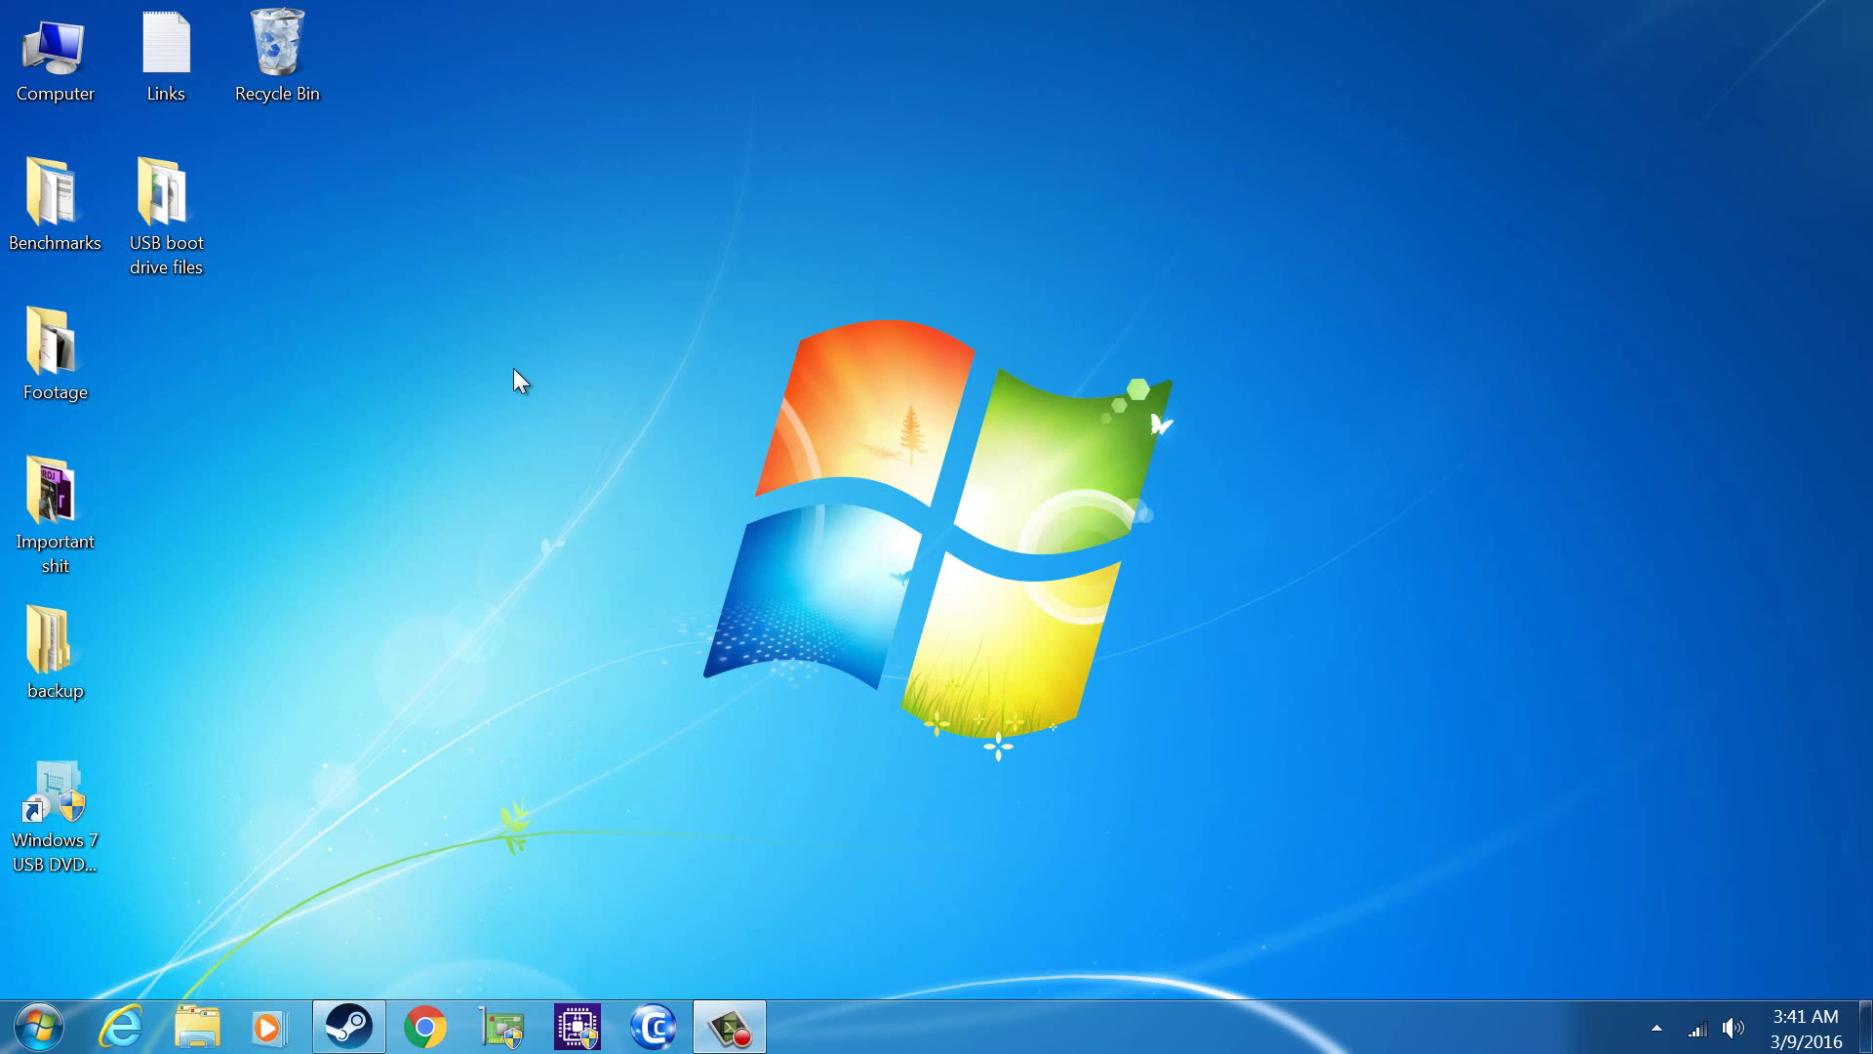
# Open Removable Disk (E:) from a maximized Computer window, review its setup files, and go back to Computer.
pyautogui.doubleClick(84, 96)
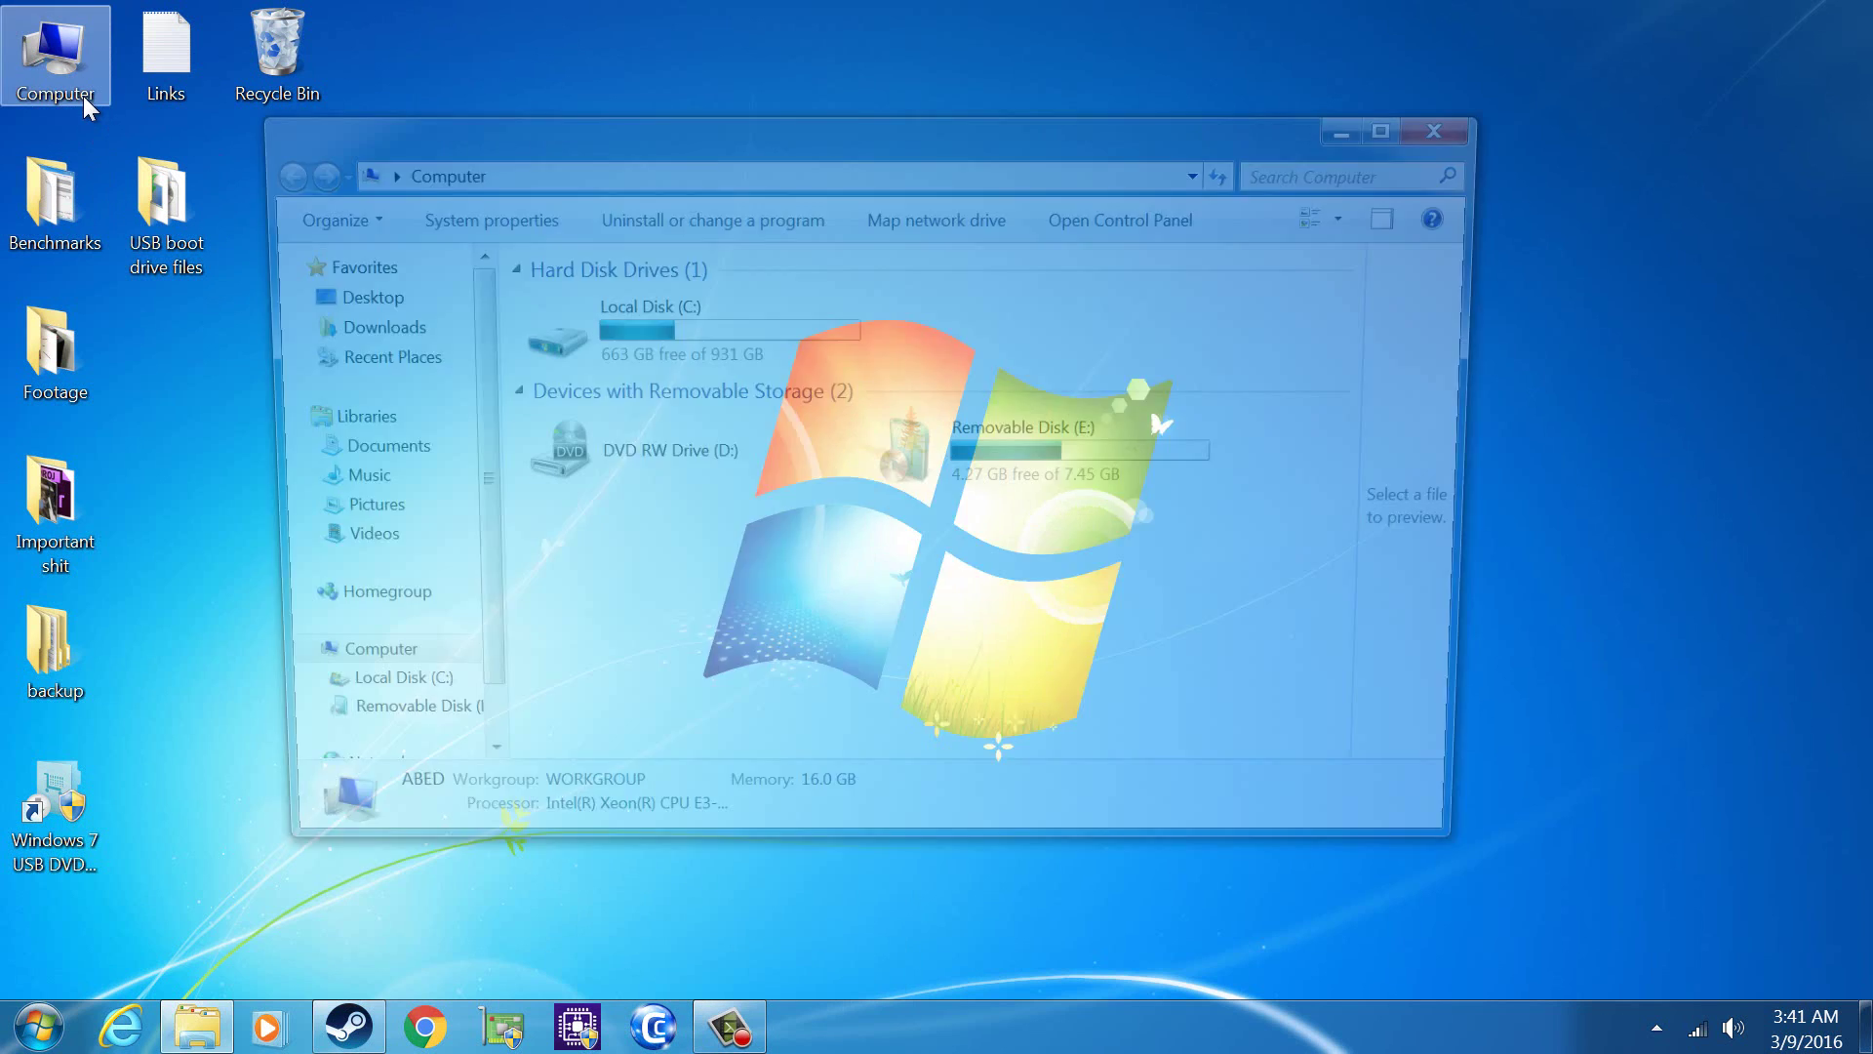
pyautogui.click(1405, 125)
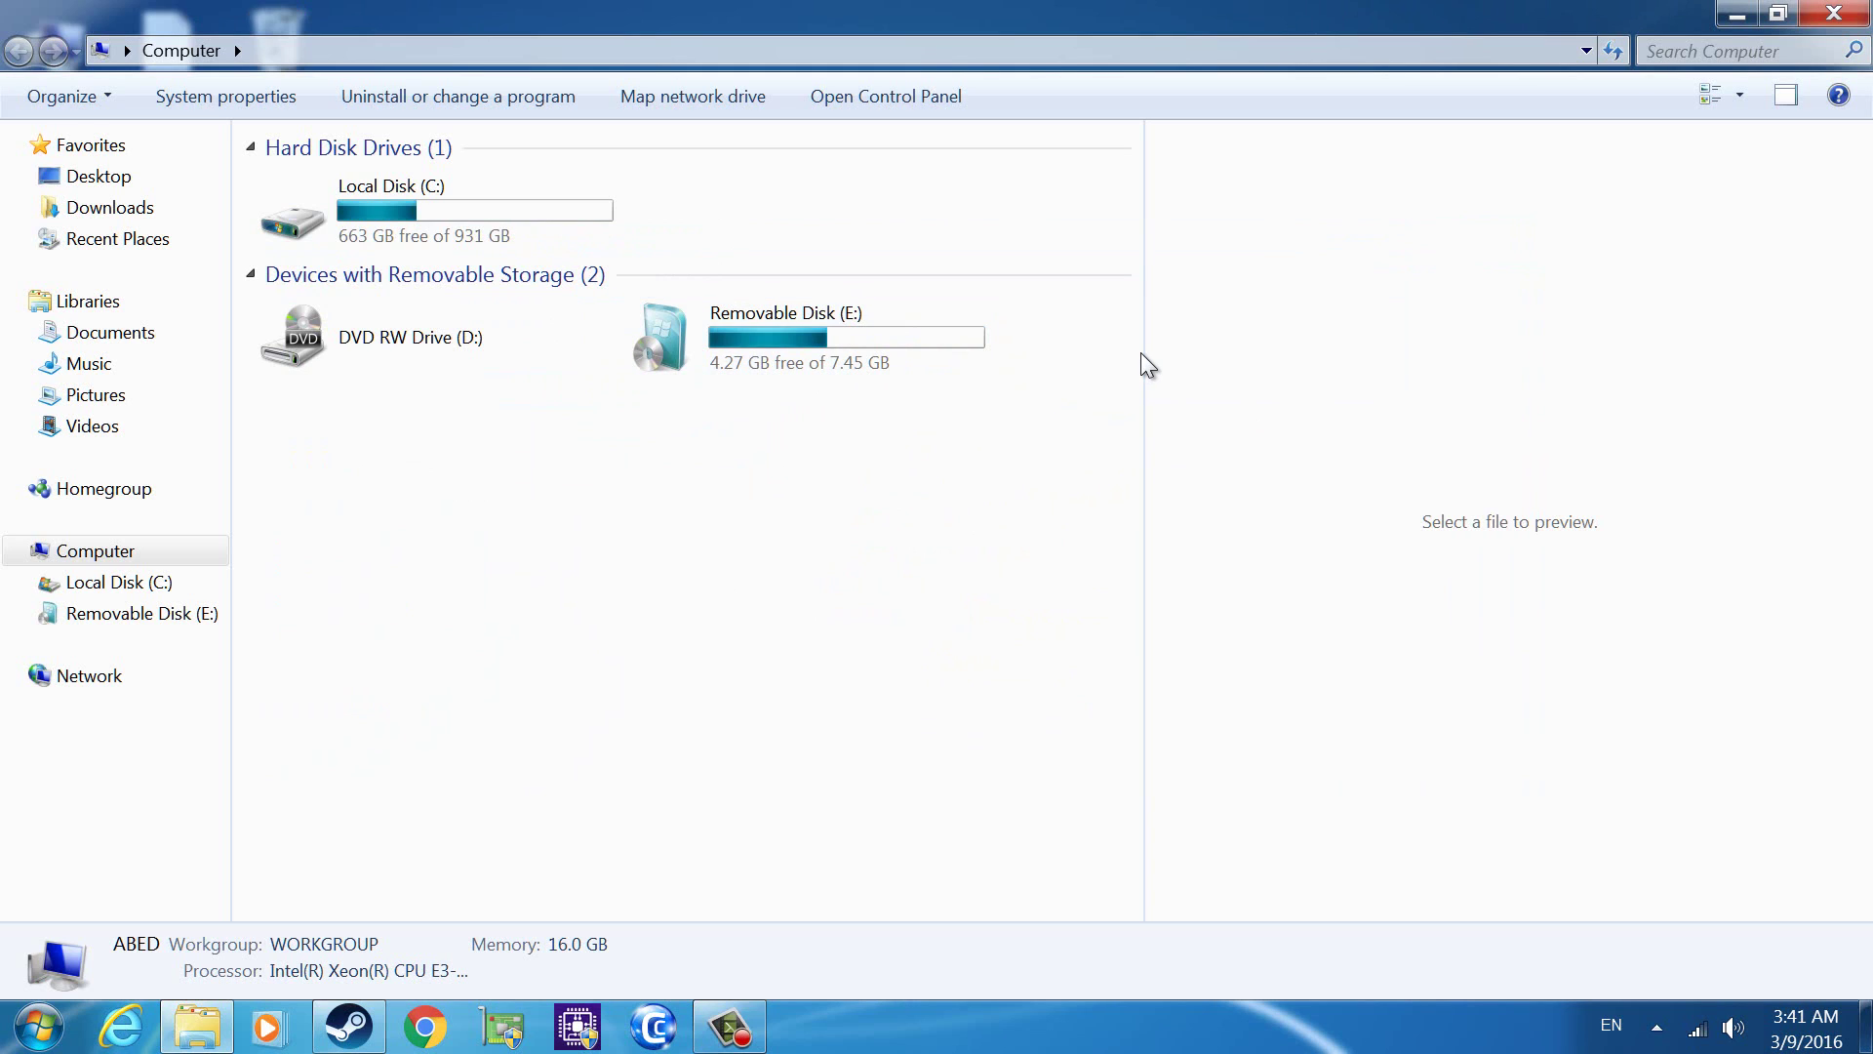
pyautogui.moveTo(1148, 365); pyautogui.dragTo(1468, 371)
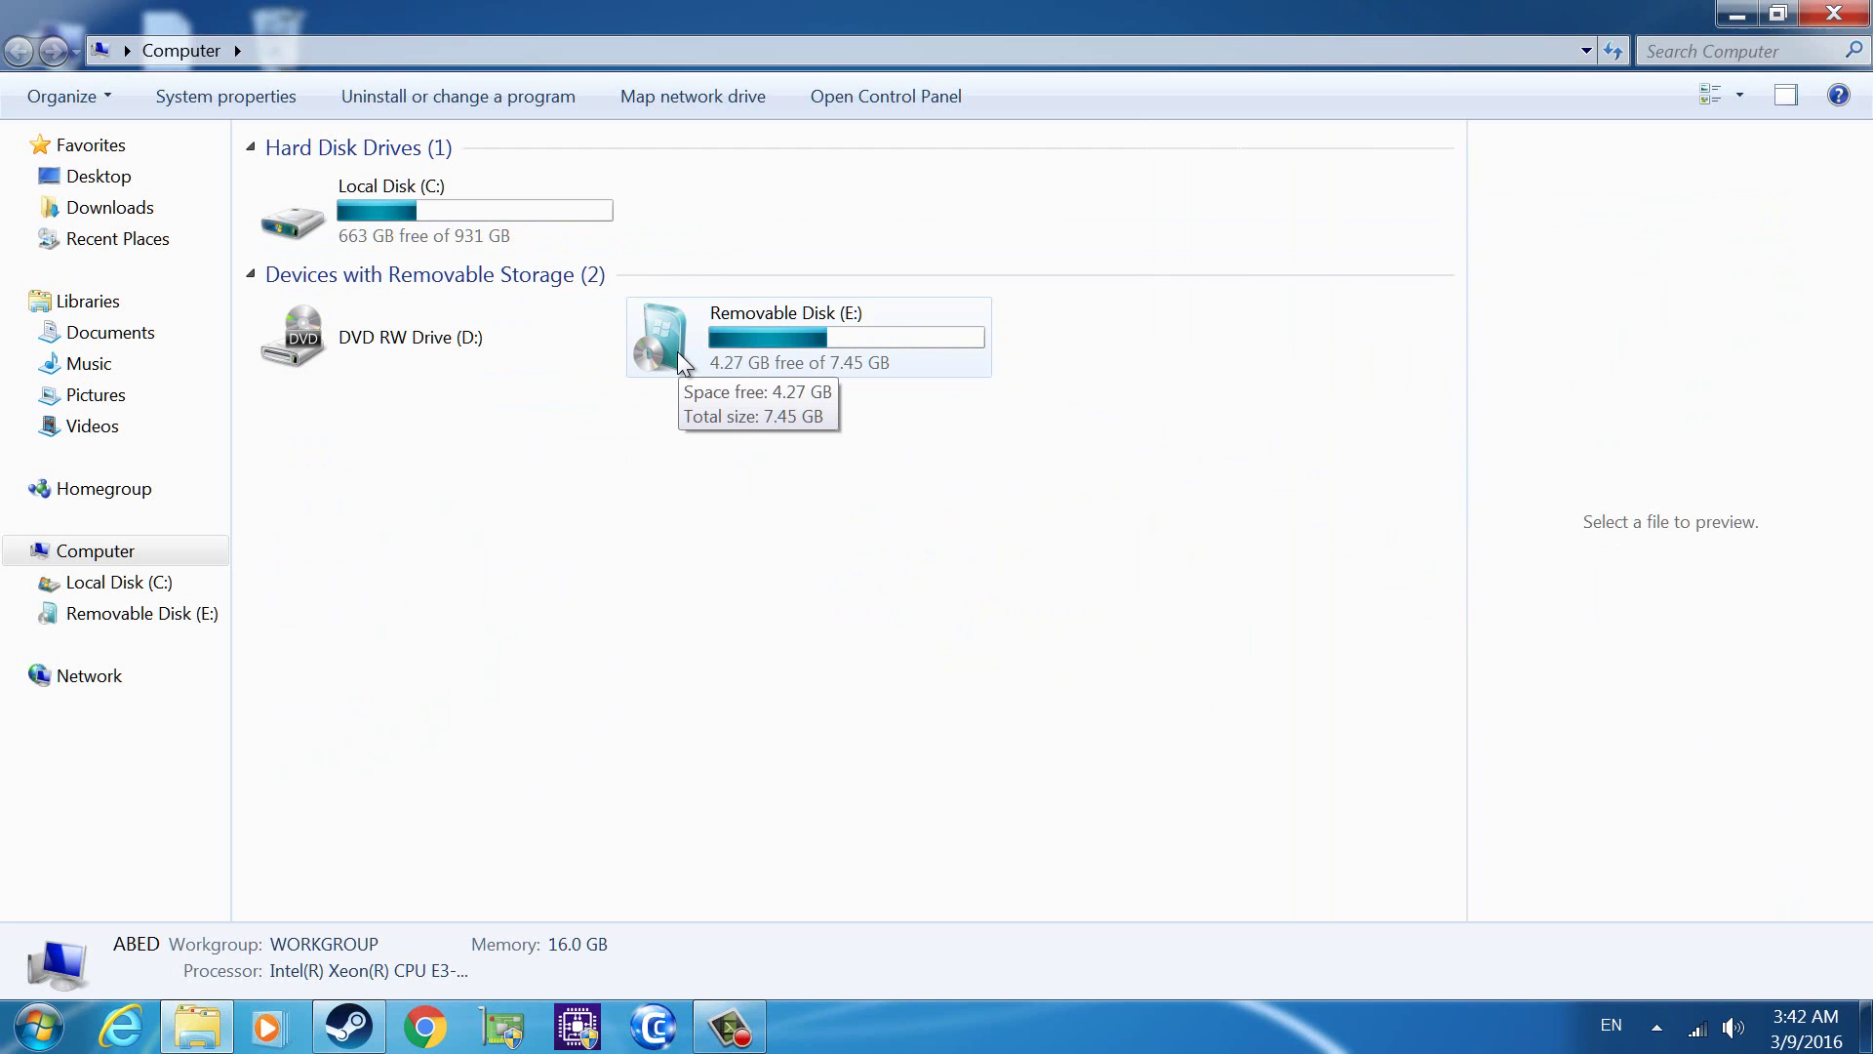
pyautogui.rightClick(758, 329)
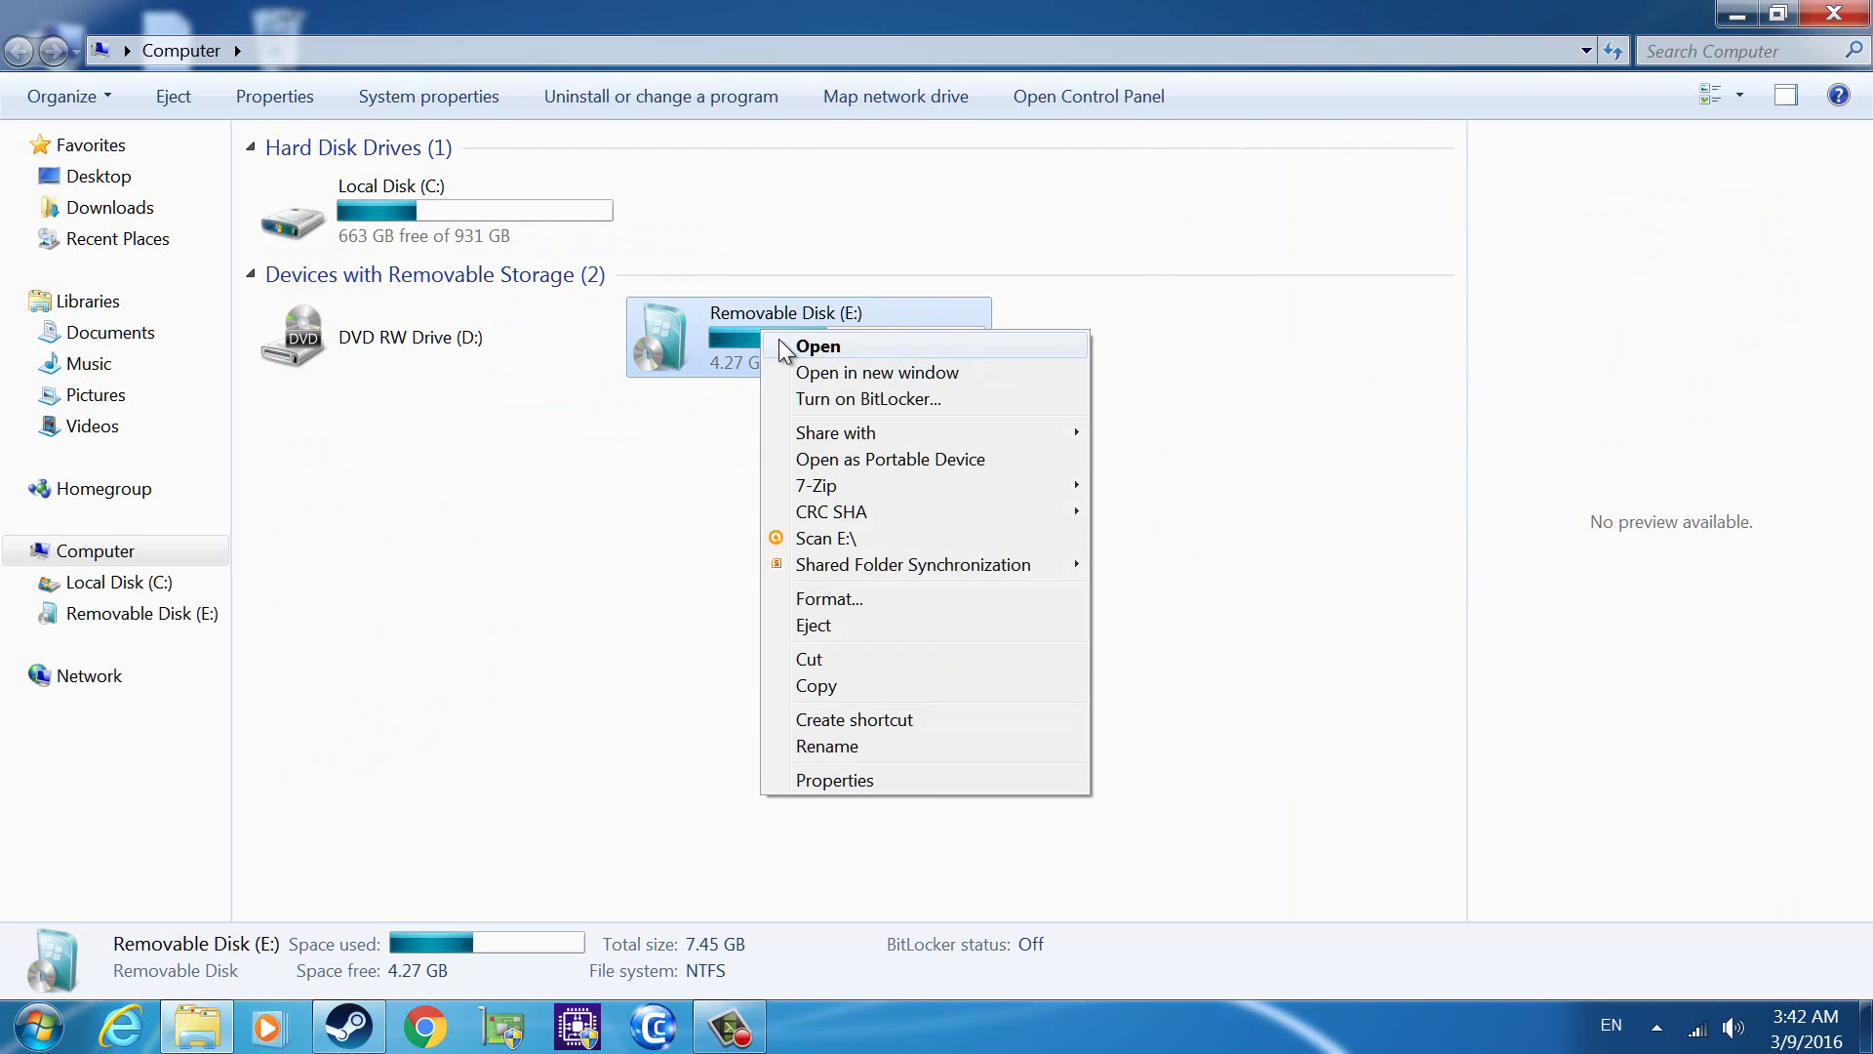
pyautogui.click(781, 337)
pyautogui.moveTo(390, 539); pyautogui.dragTo(390, 175)
pyautogui.click(820, 594)
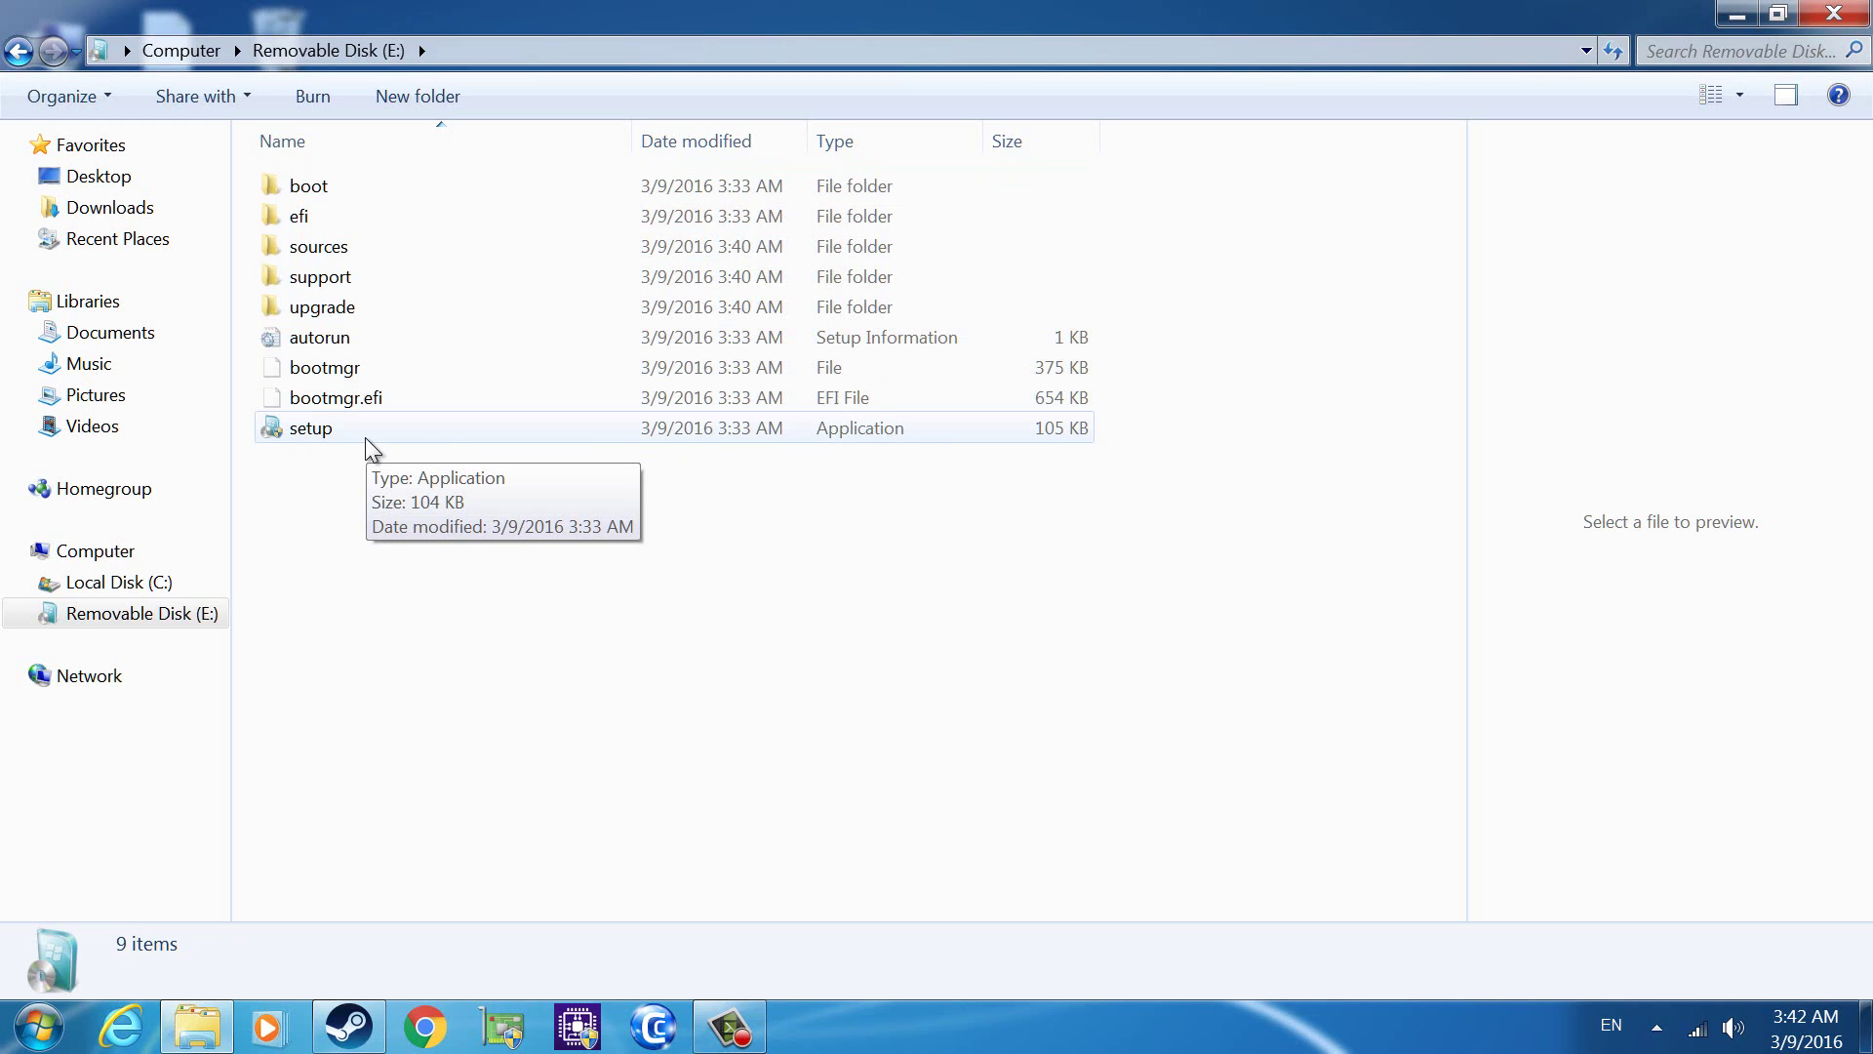
pyautogui.press('BackSpace')
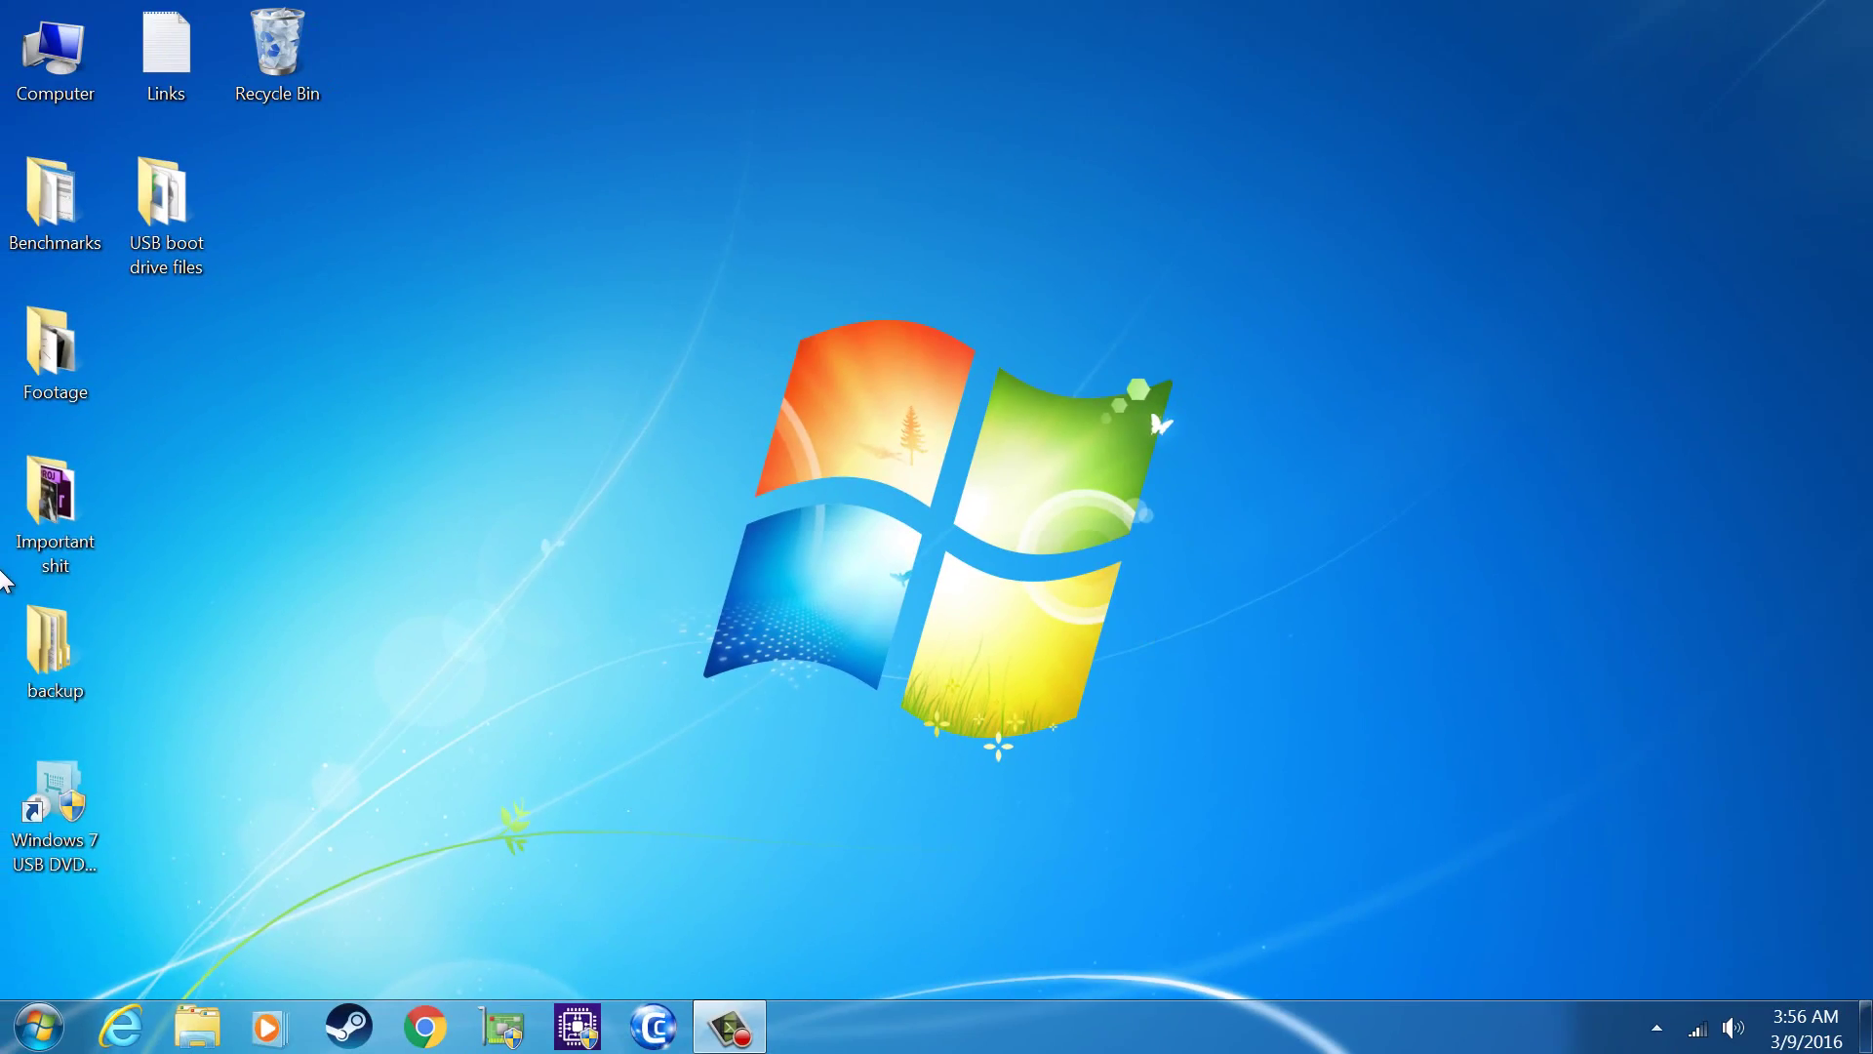
# Run mediacreationtool (2) from the USB boot drive files folder as administrator, then minimize the folder.
pyautogui.doubleClick(164, 260)
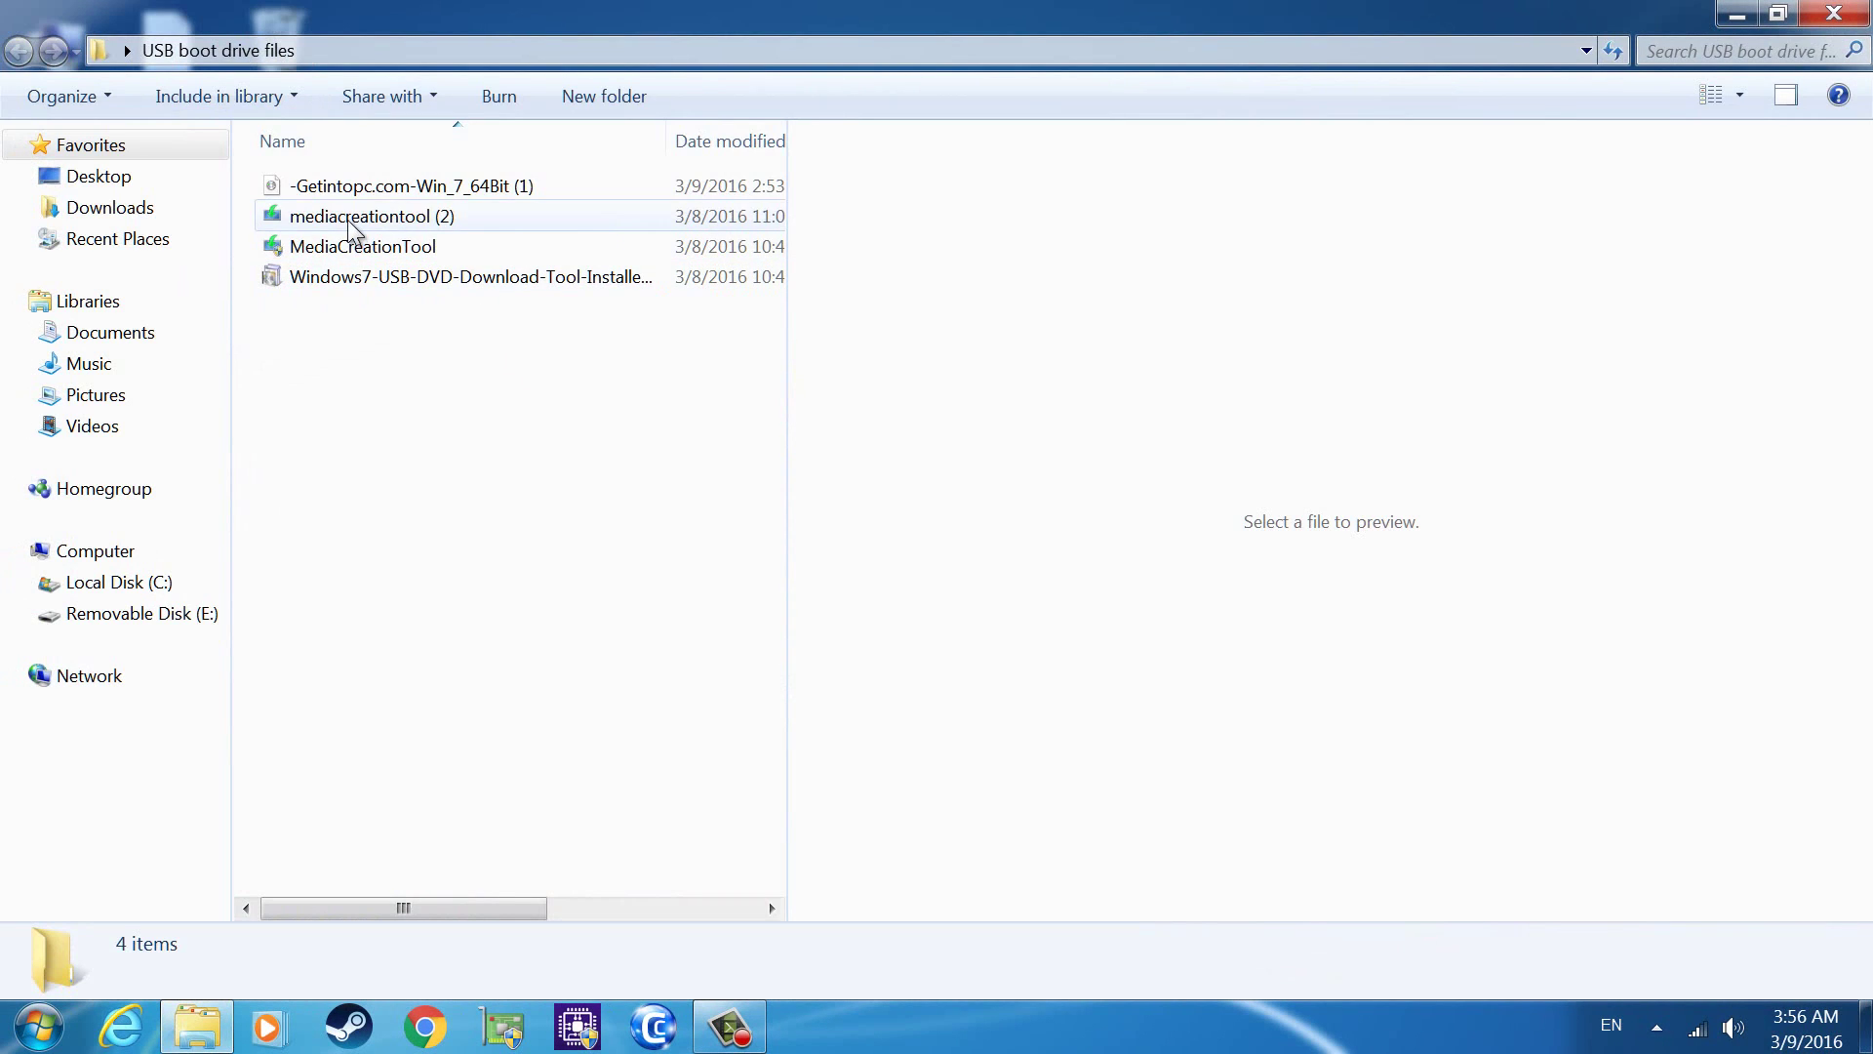
pyautogui.moveTo(786, 389); pyautogui.dragTo(1455, 393)
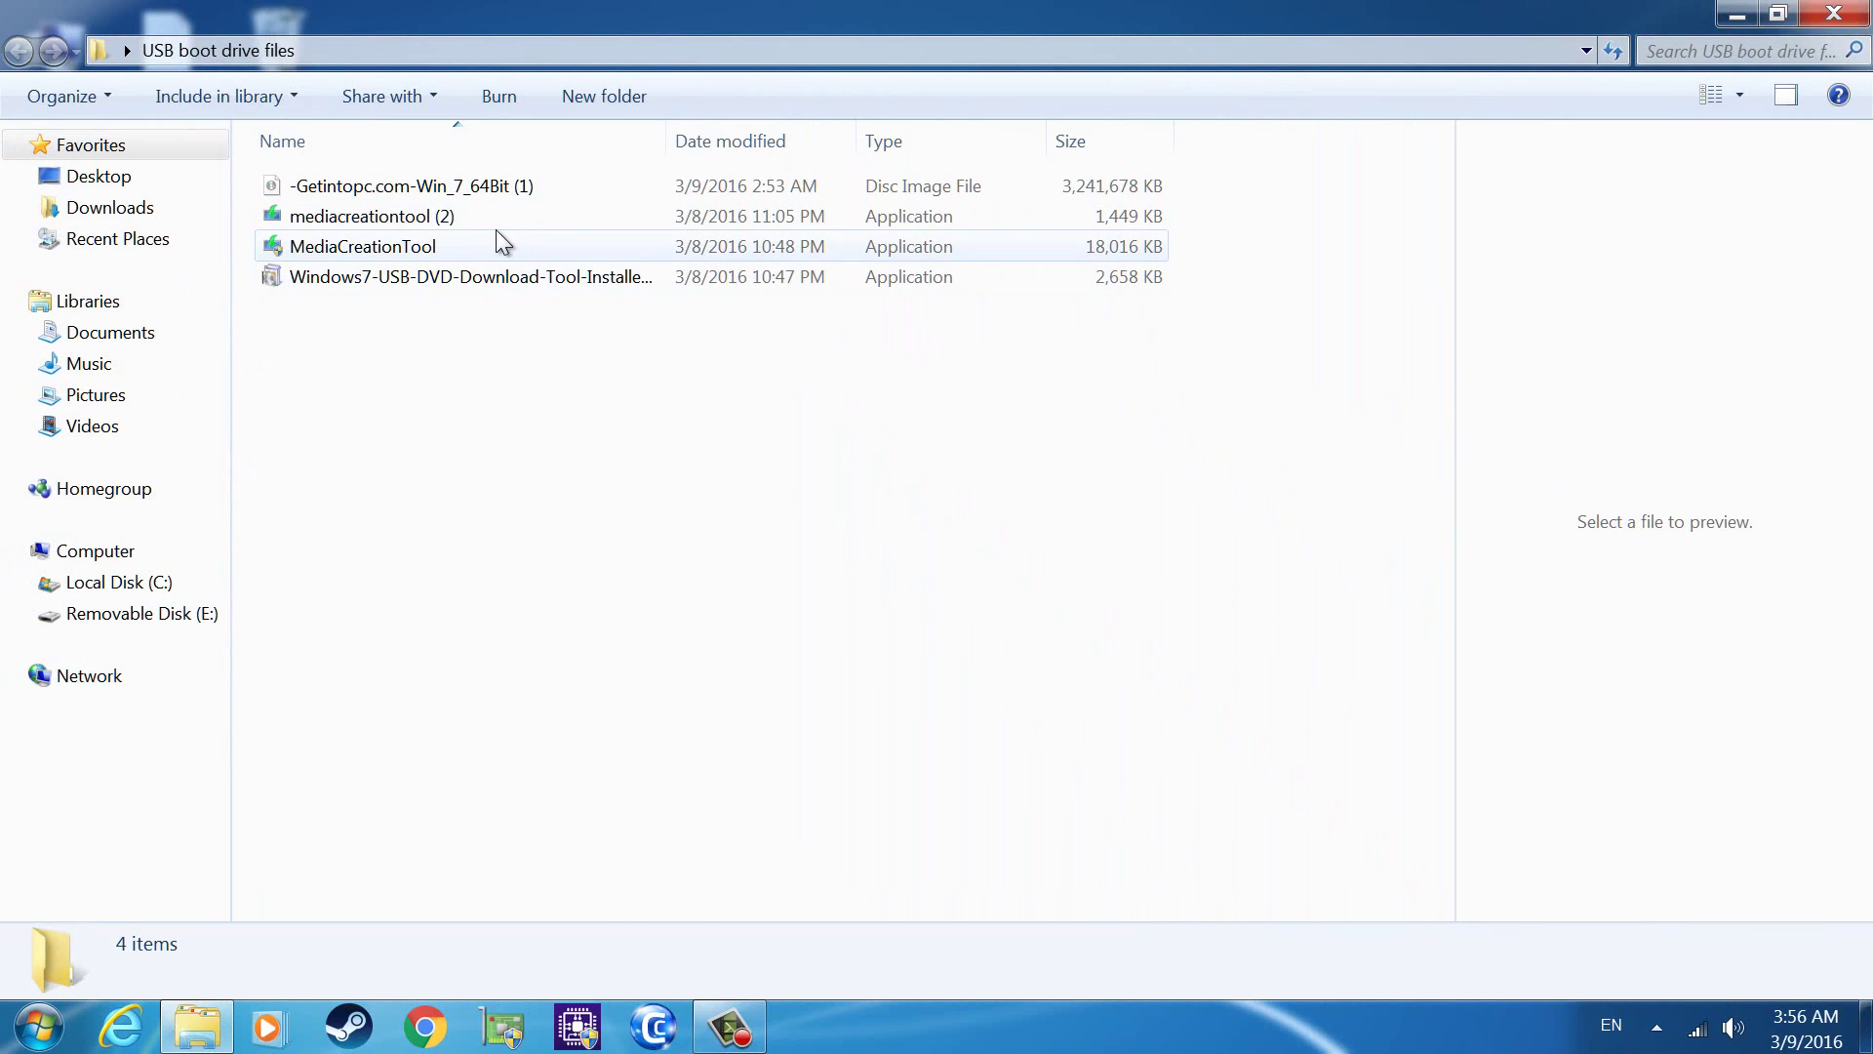
pyautogui.click(445, 219)
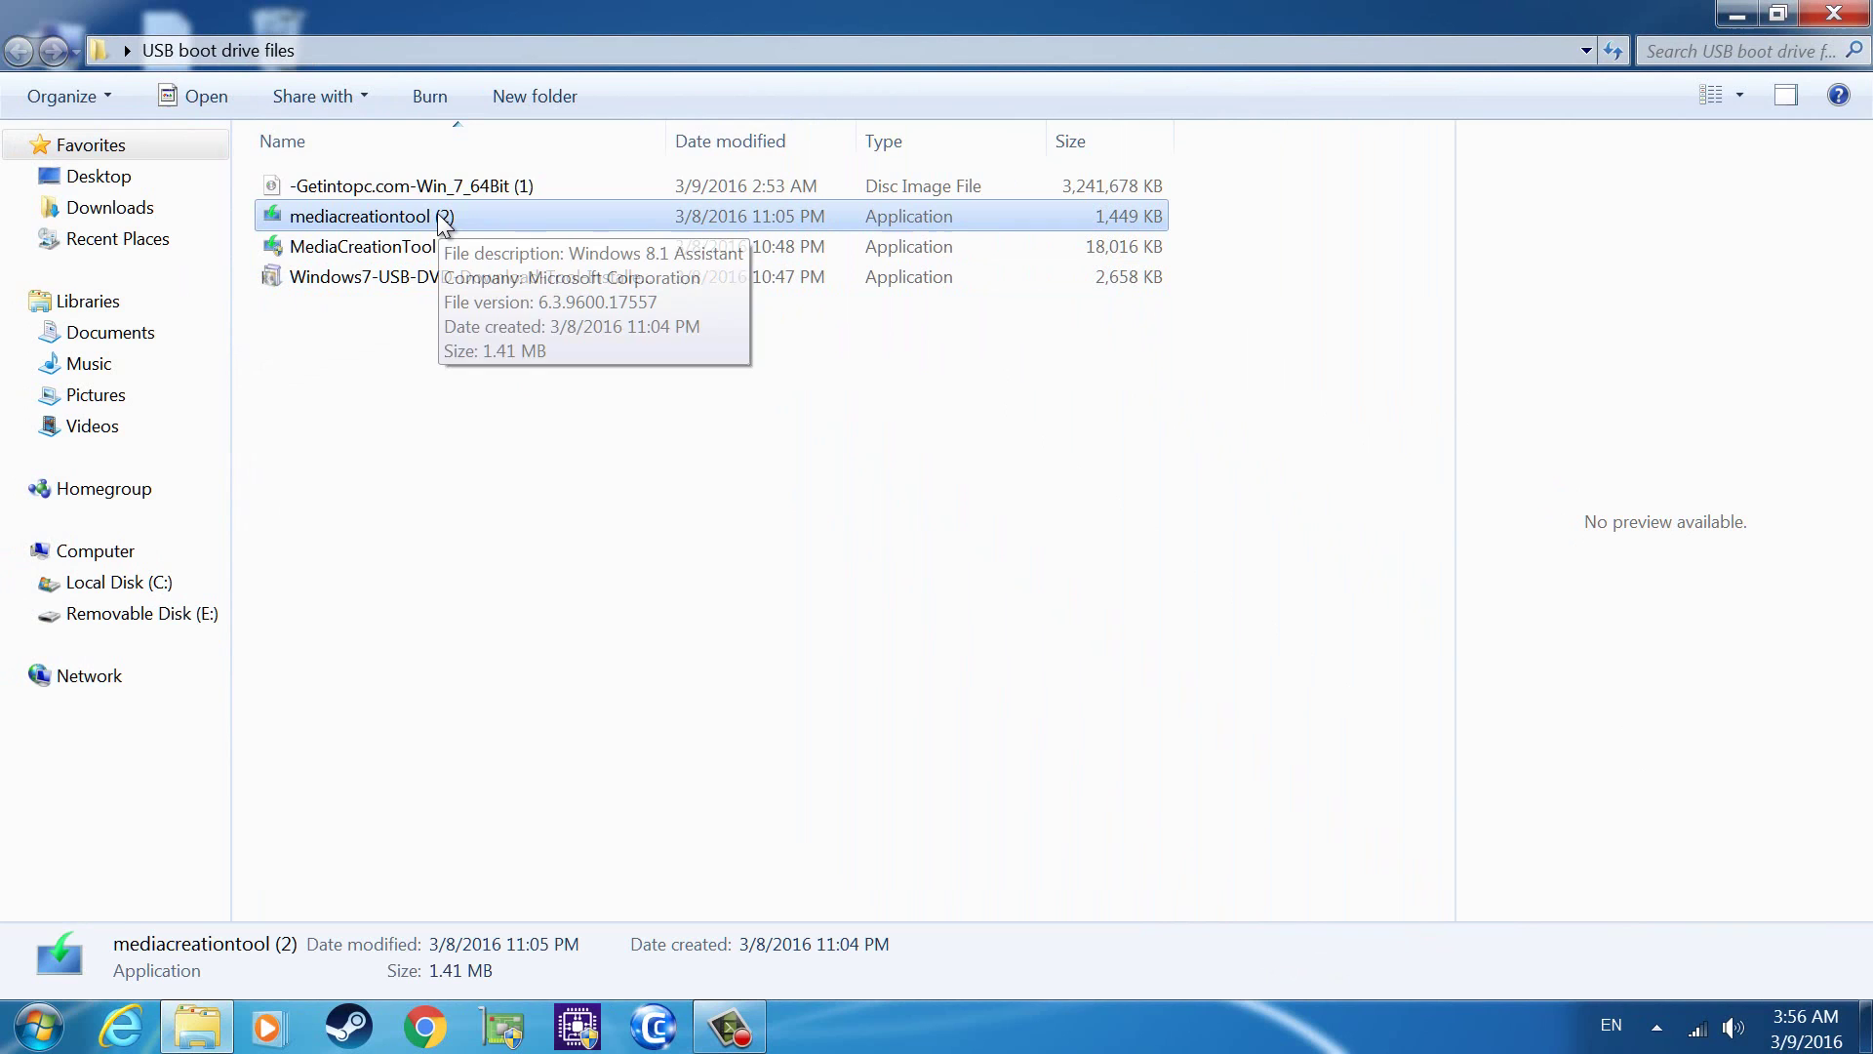
pyautogui.rightClick(440, 215)
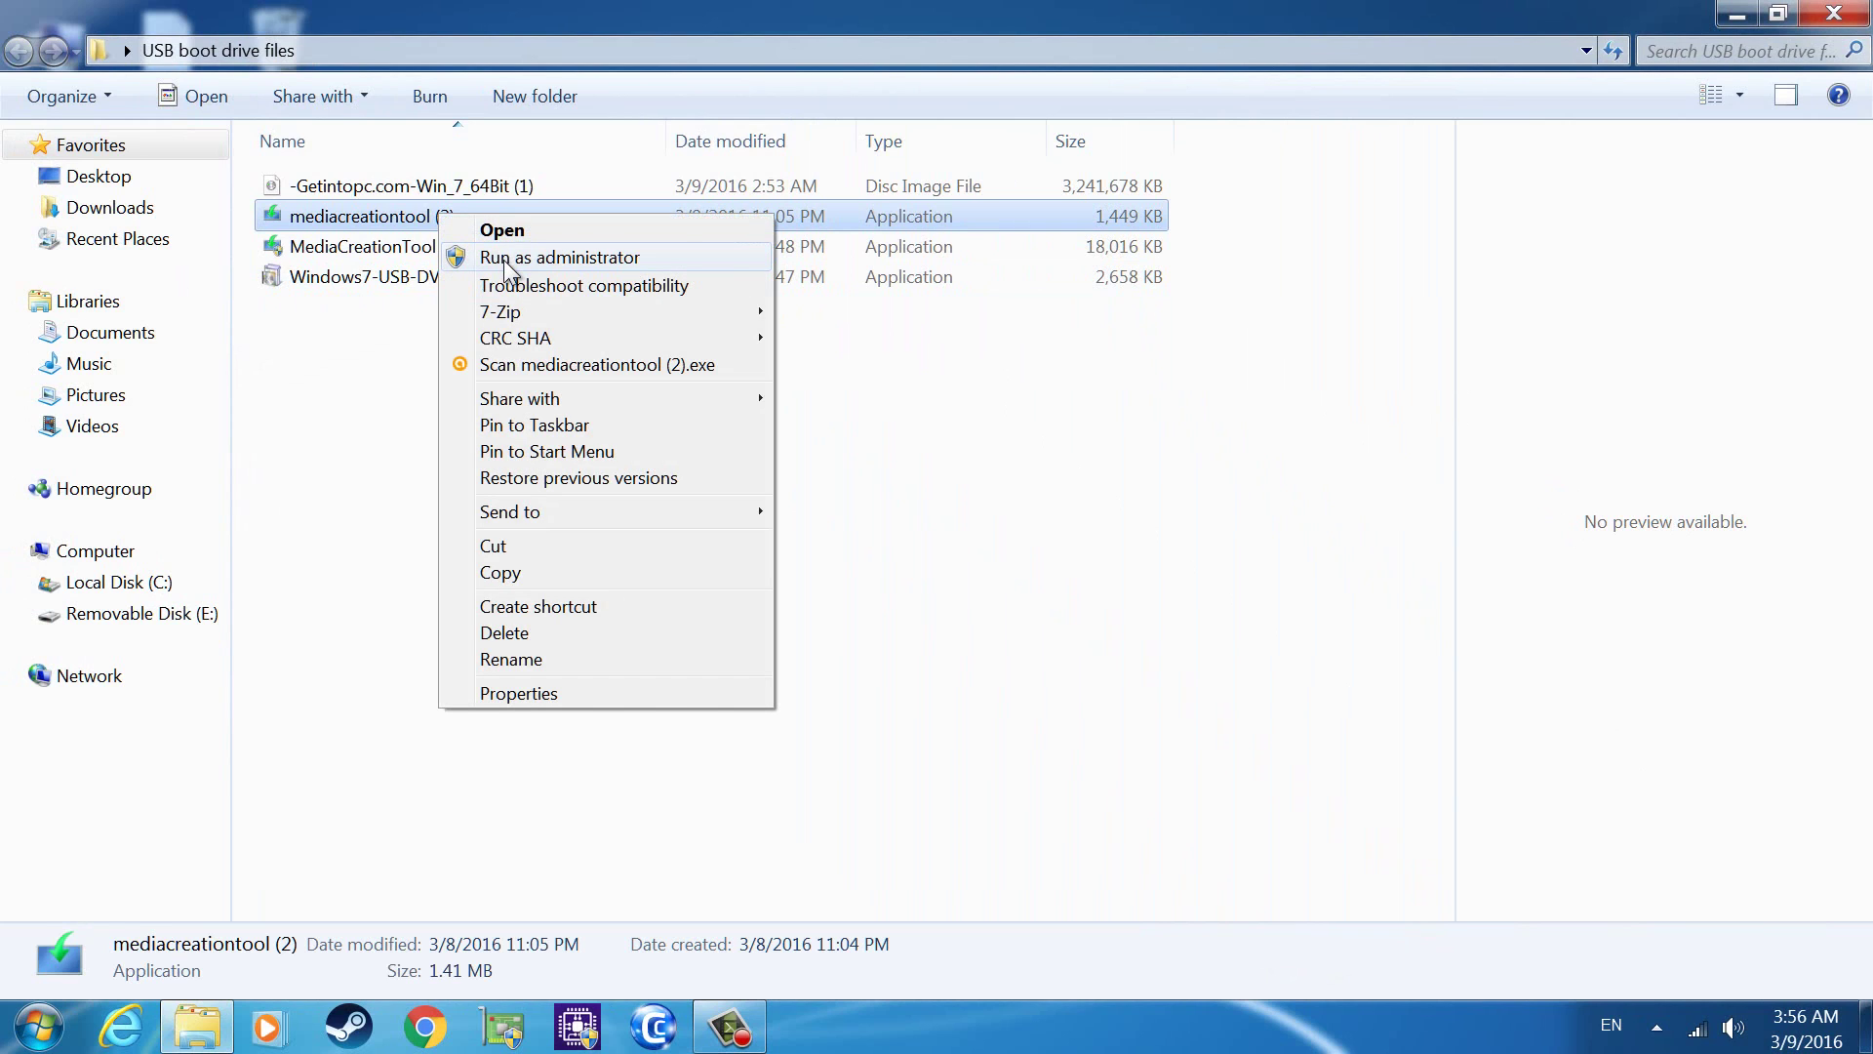
pyautogui.click(507, 259)
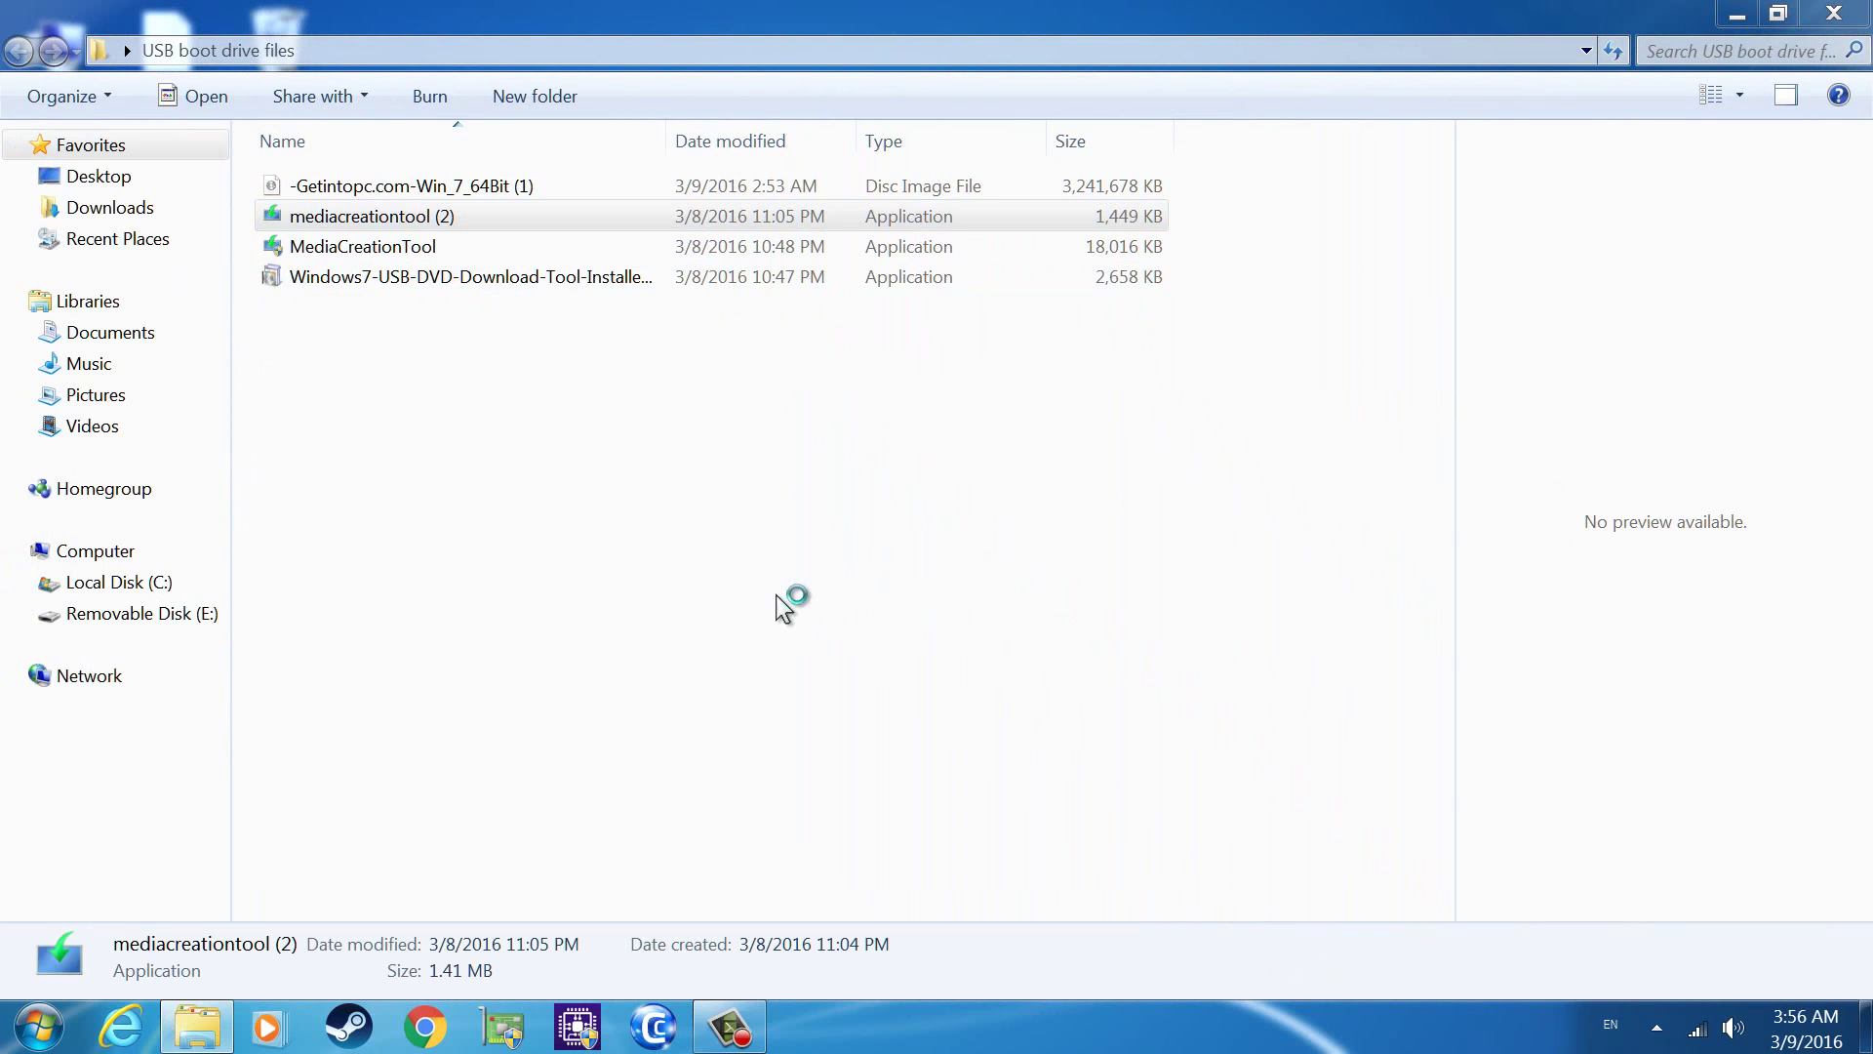
pyautogui.click(452, 469)
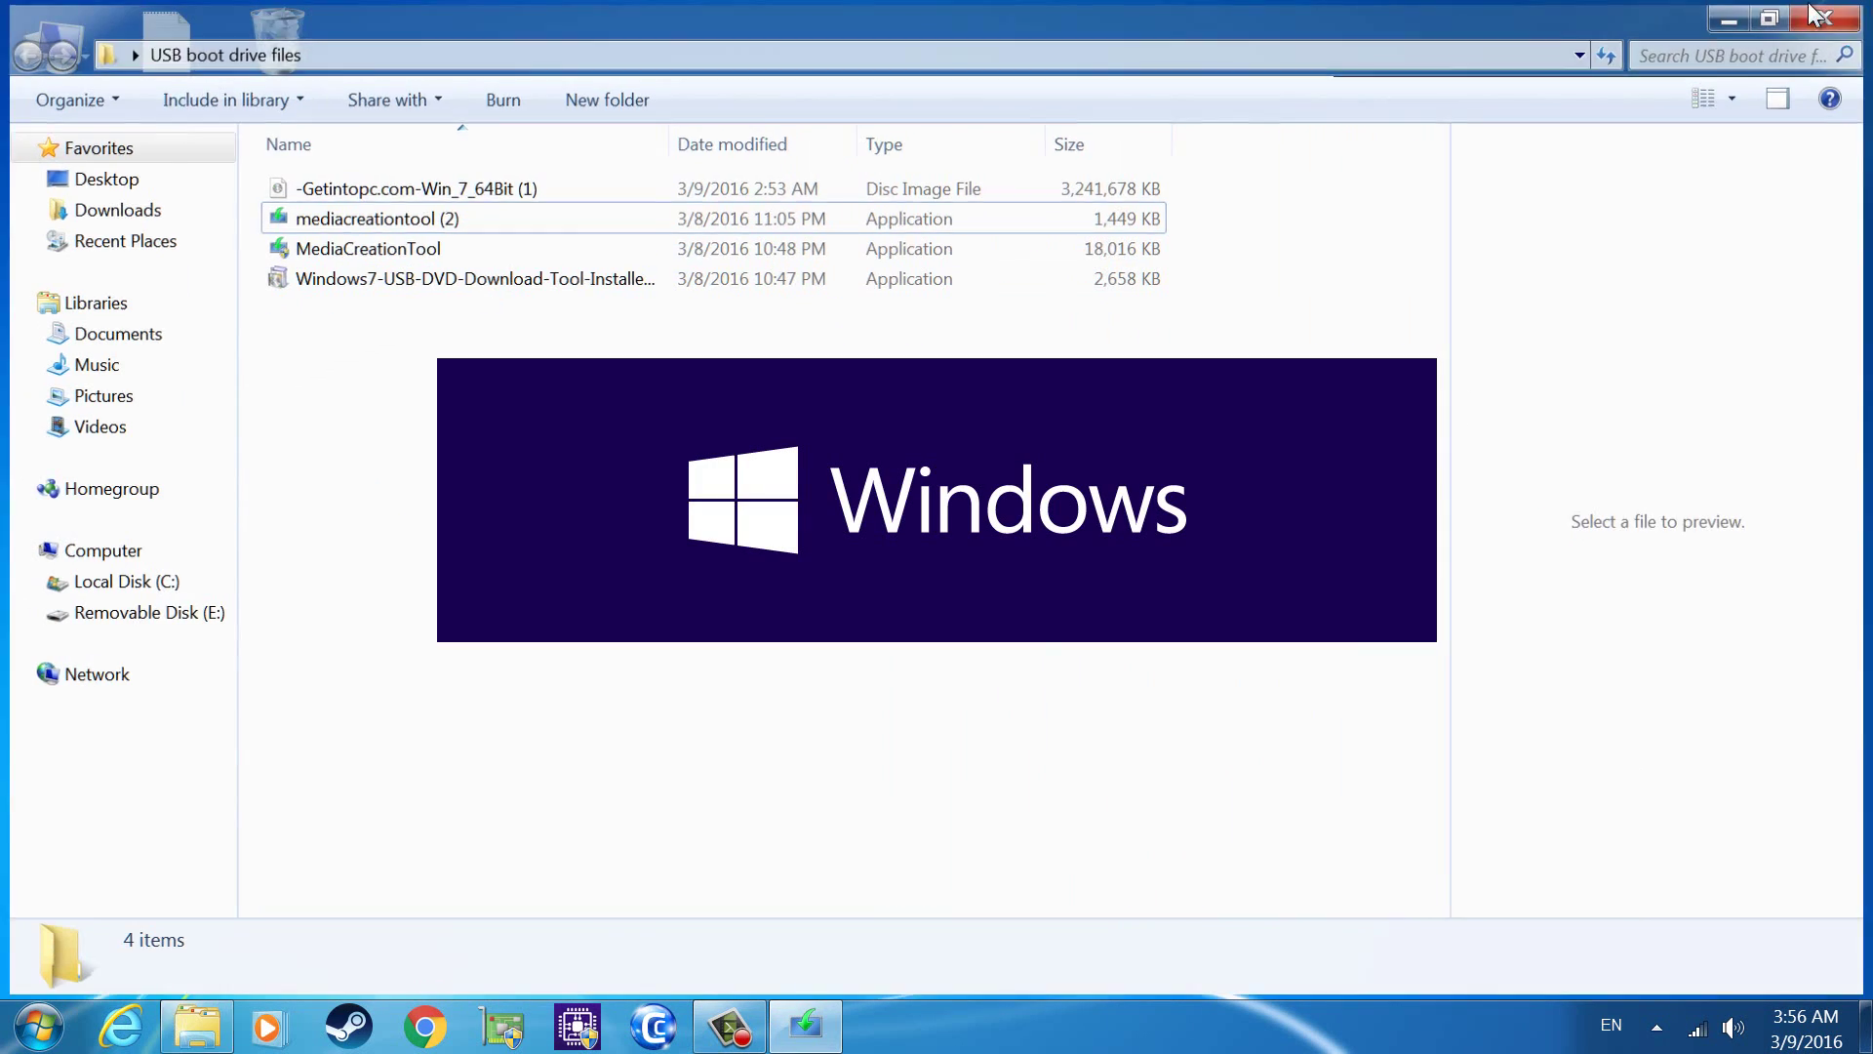
pyautogui.click(1737, 15)
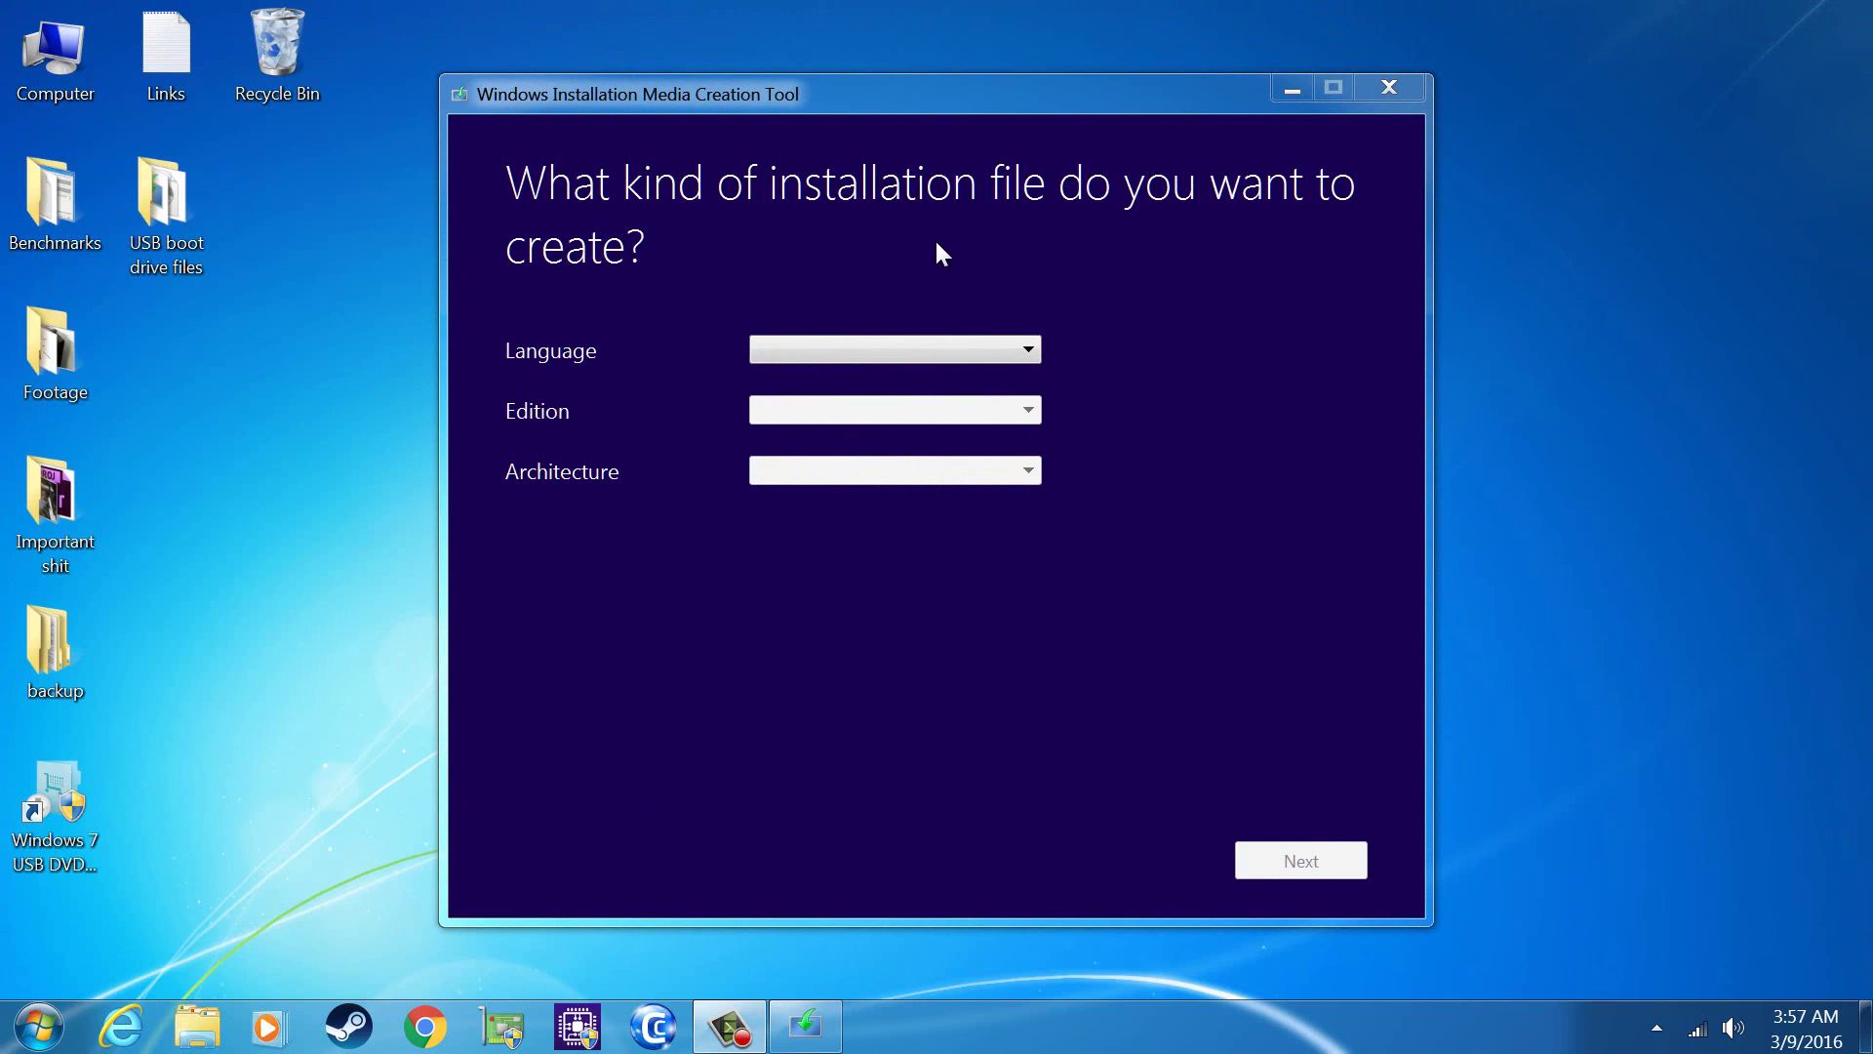
# Choose English (United States), Windows 8.1 Pro and 64-bit (x64), then go Next.
pyautogui.click(979, 348)
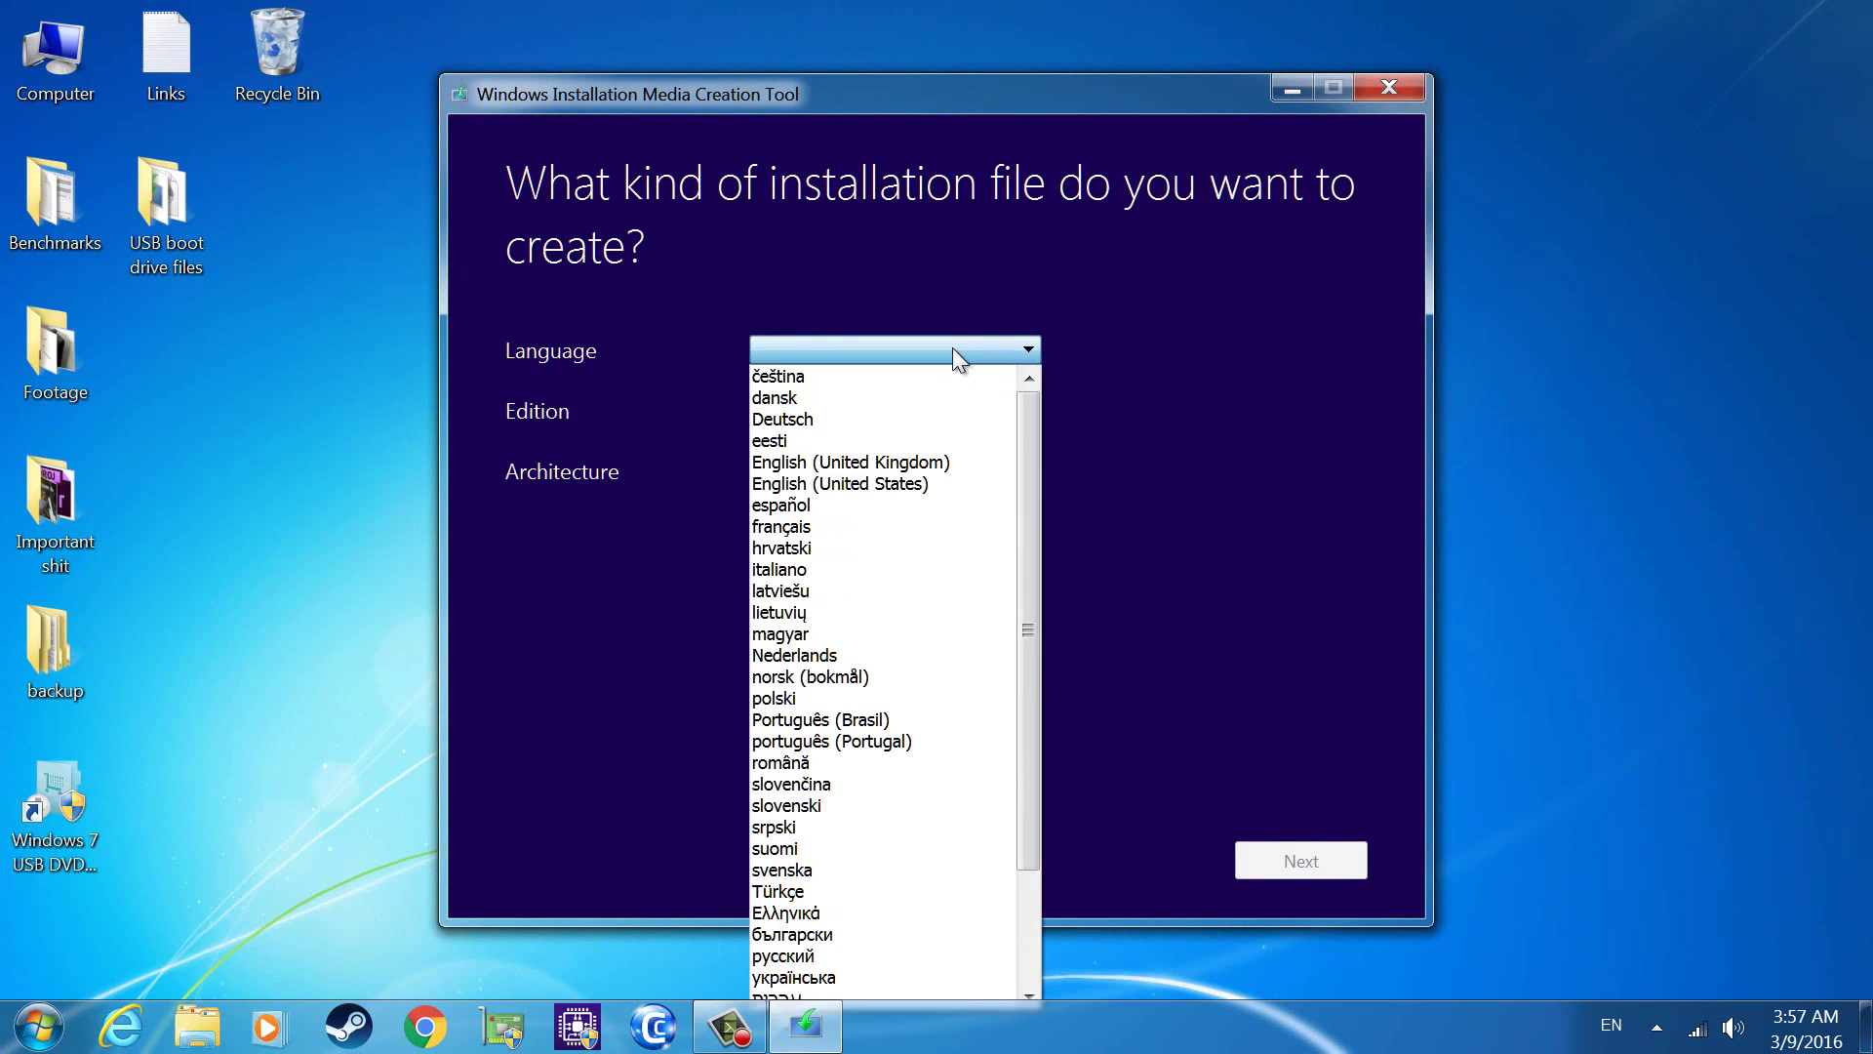
pyautogui.click(932, 488)
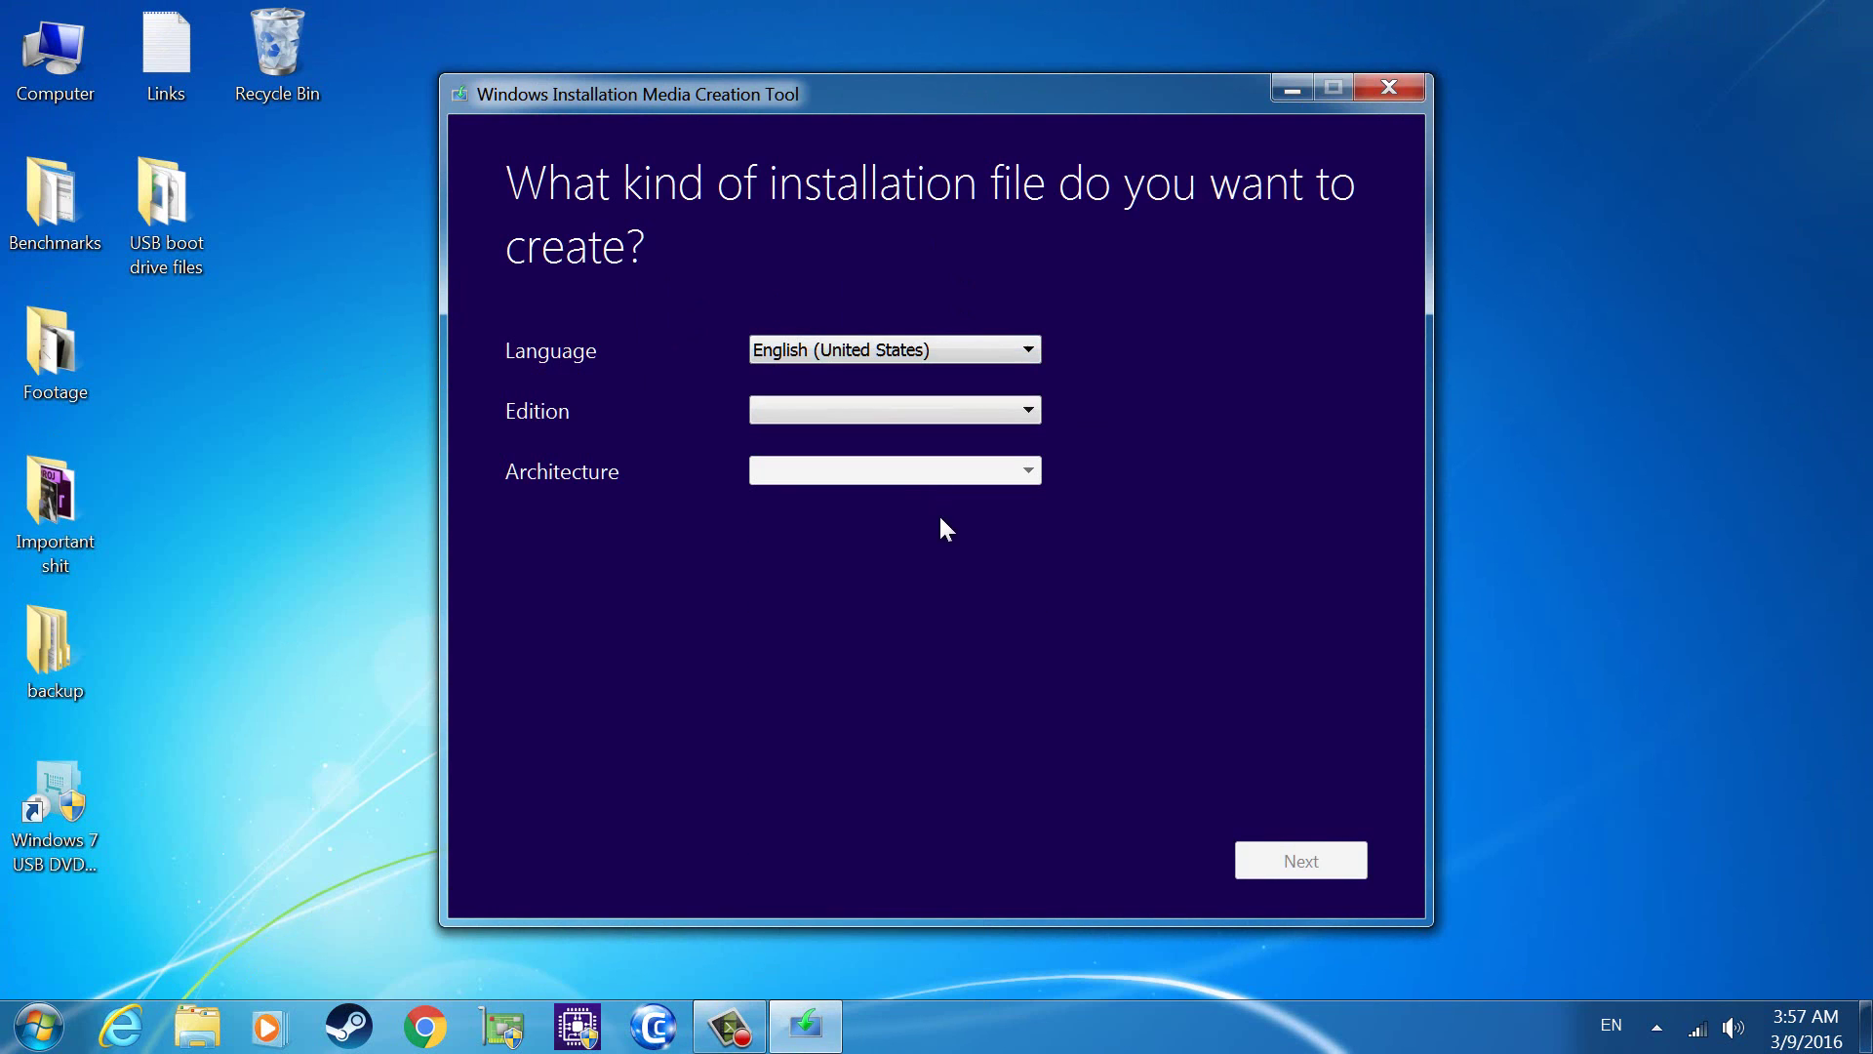
pyautogui.click(849, 410)
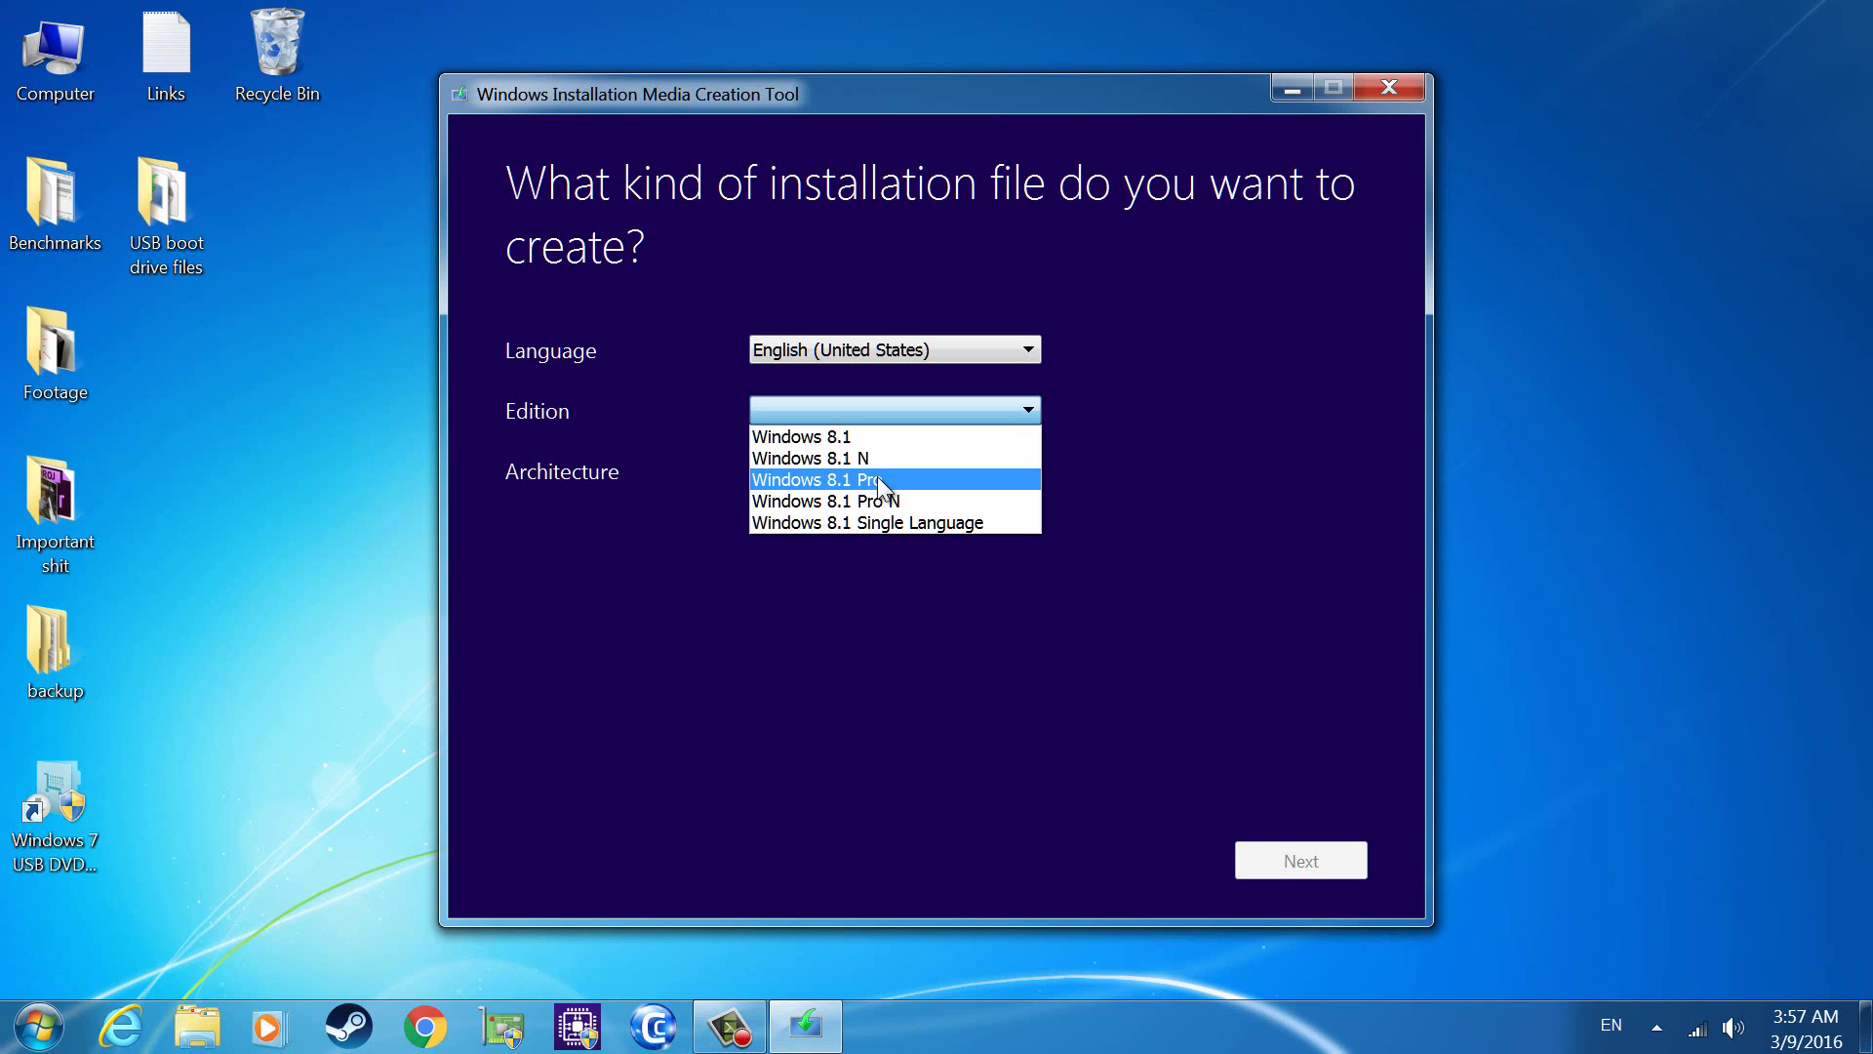
pyautogui.click(876, 476)
pyautogui.click(877, 476)
pyautogui.click(679, 467)
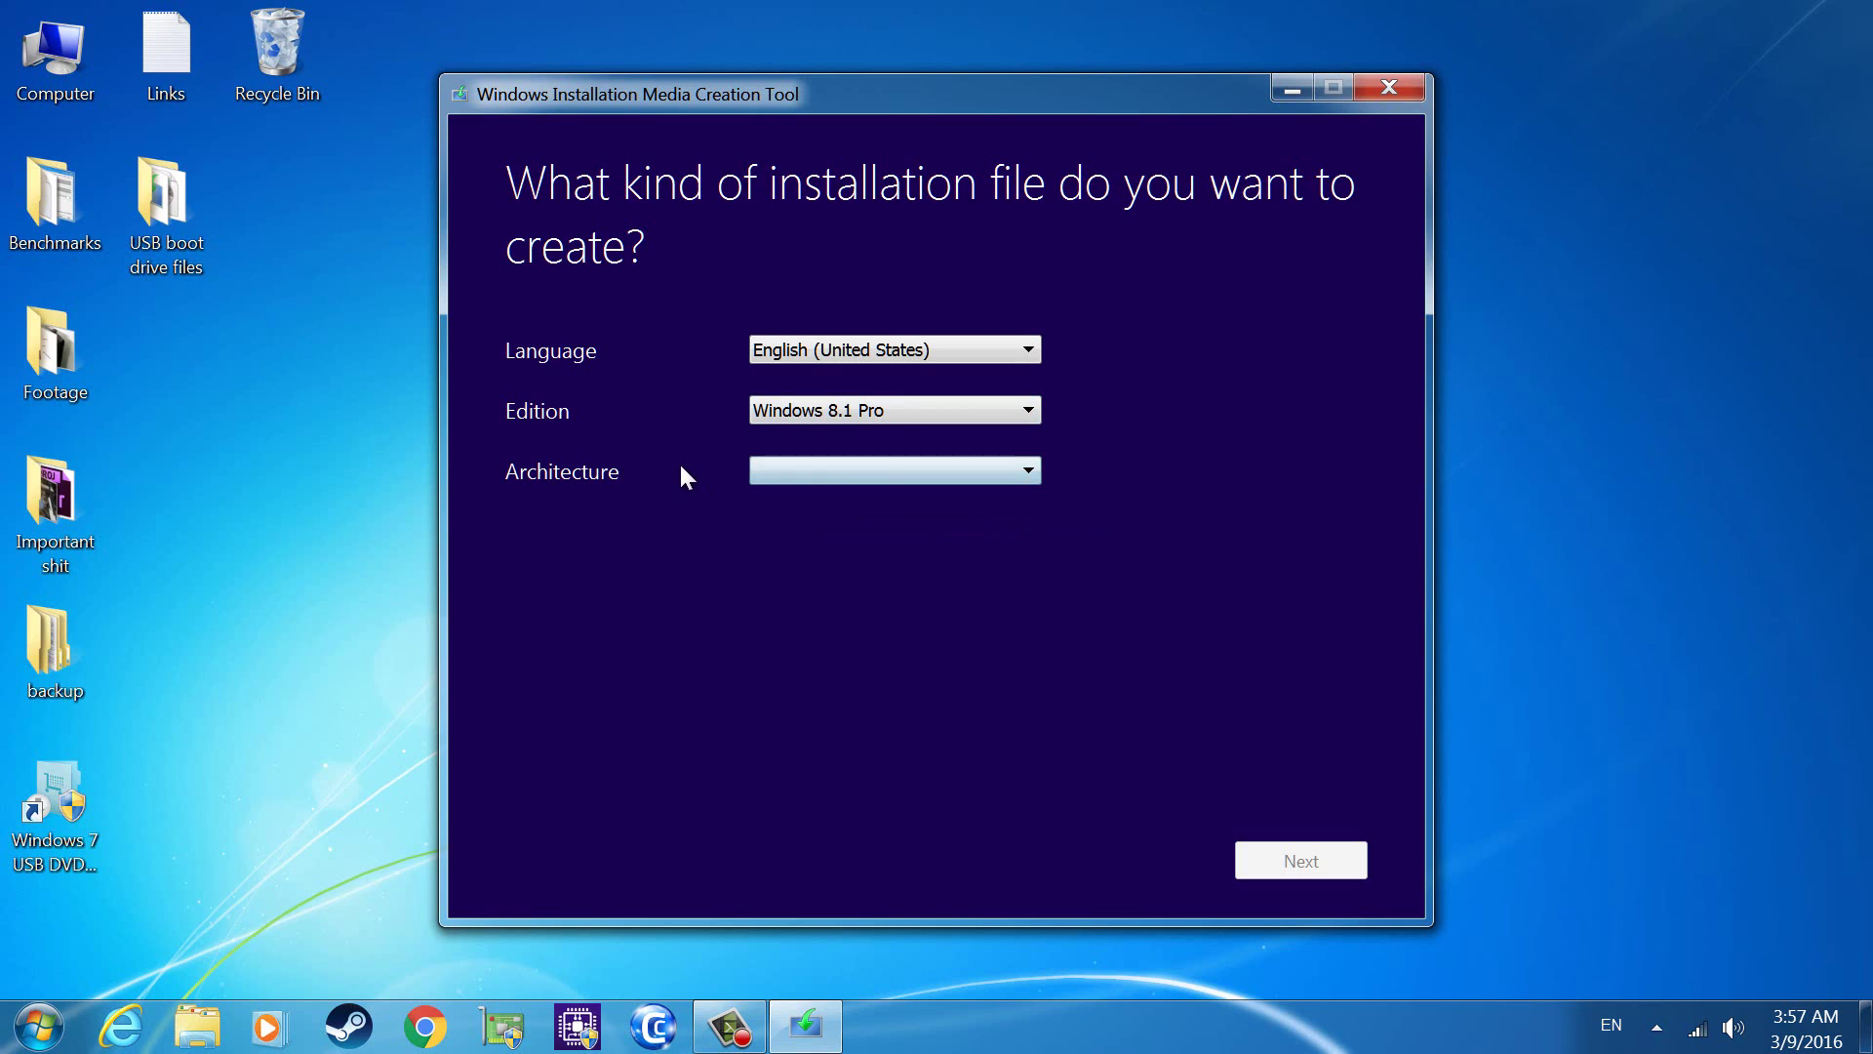
pyautogui.click(787, 467)
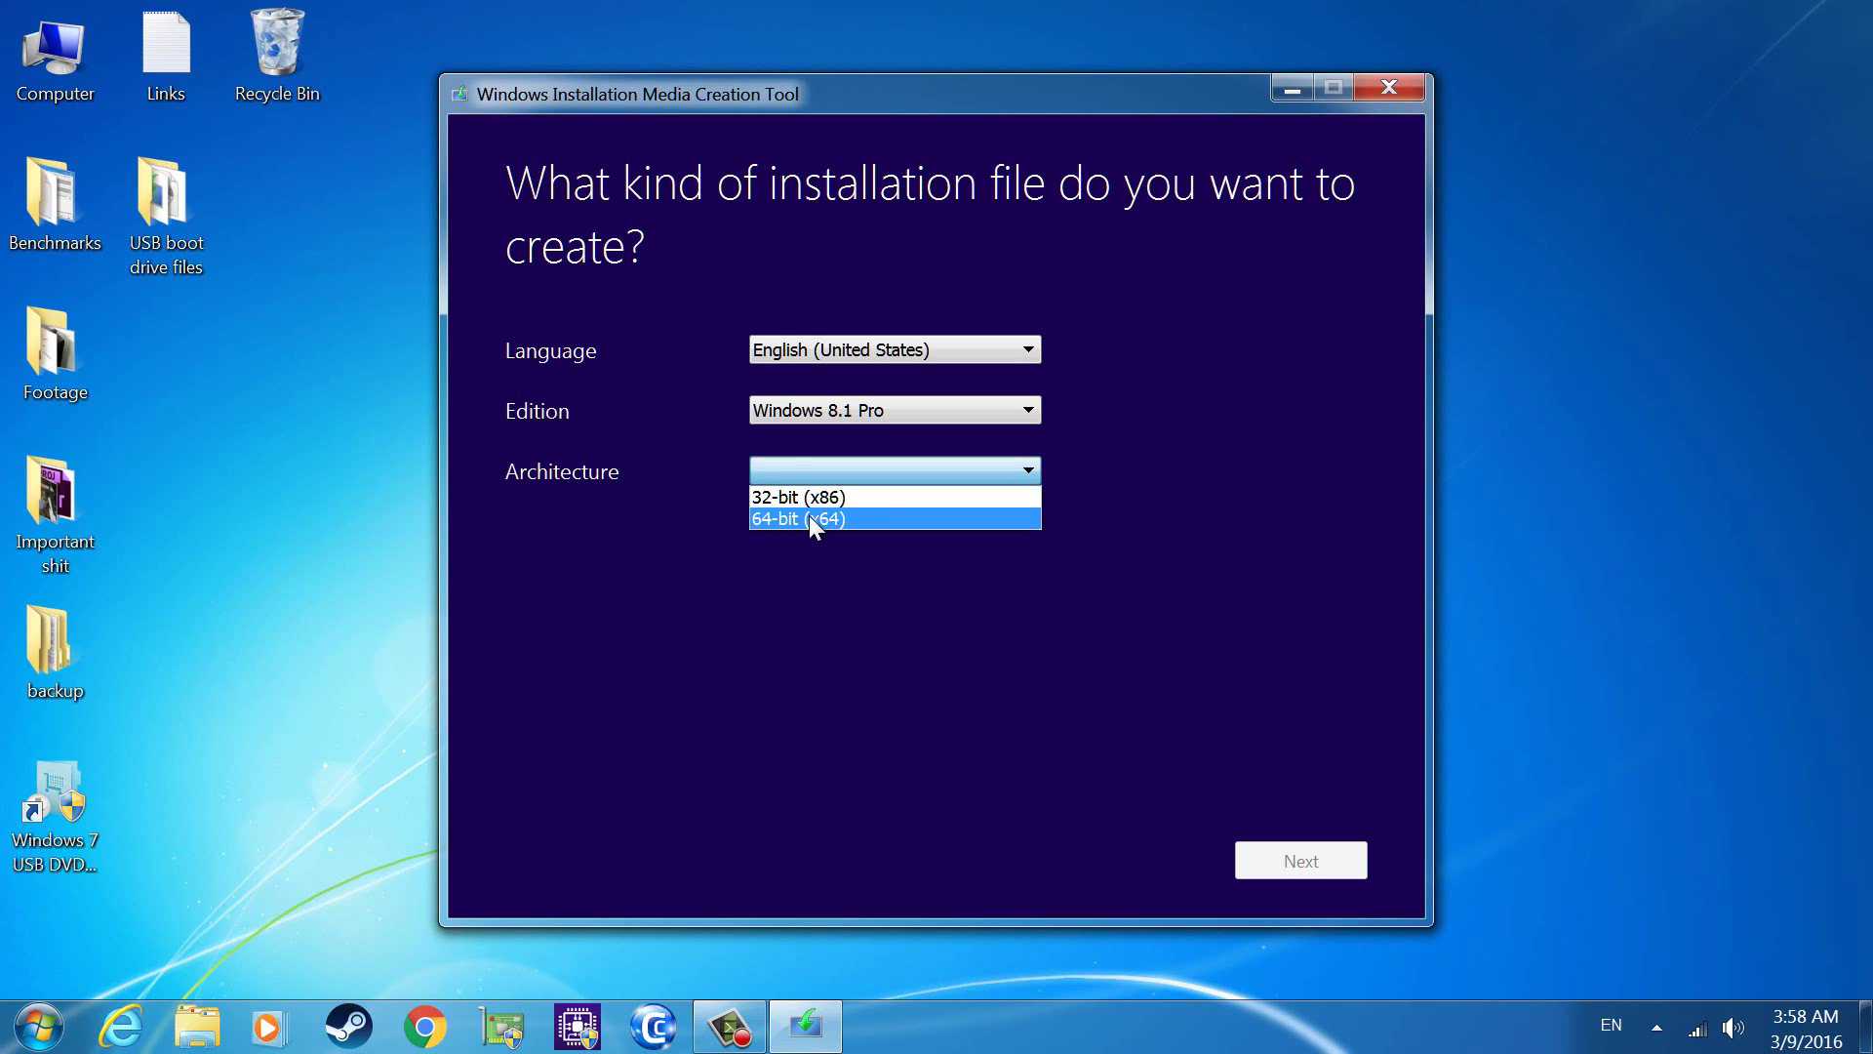
pyautogui.click(811, 515)
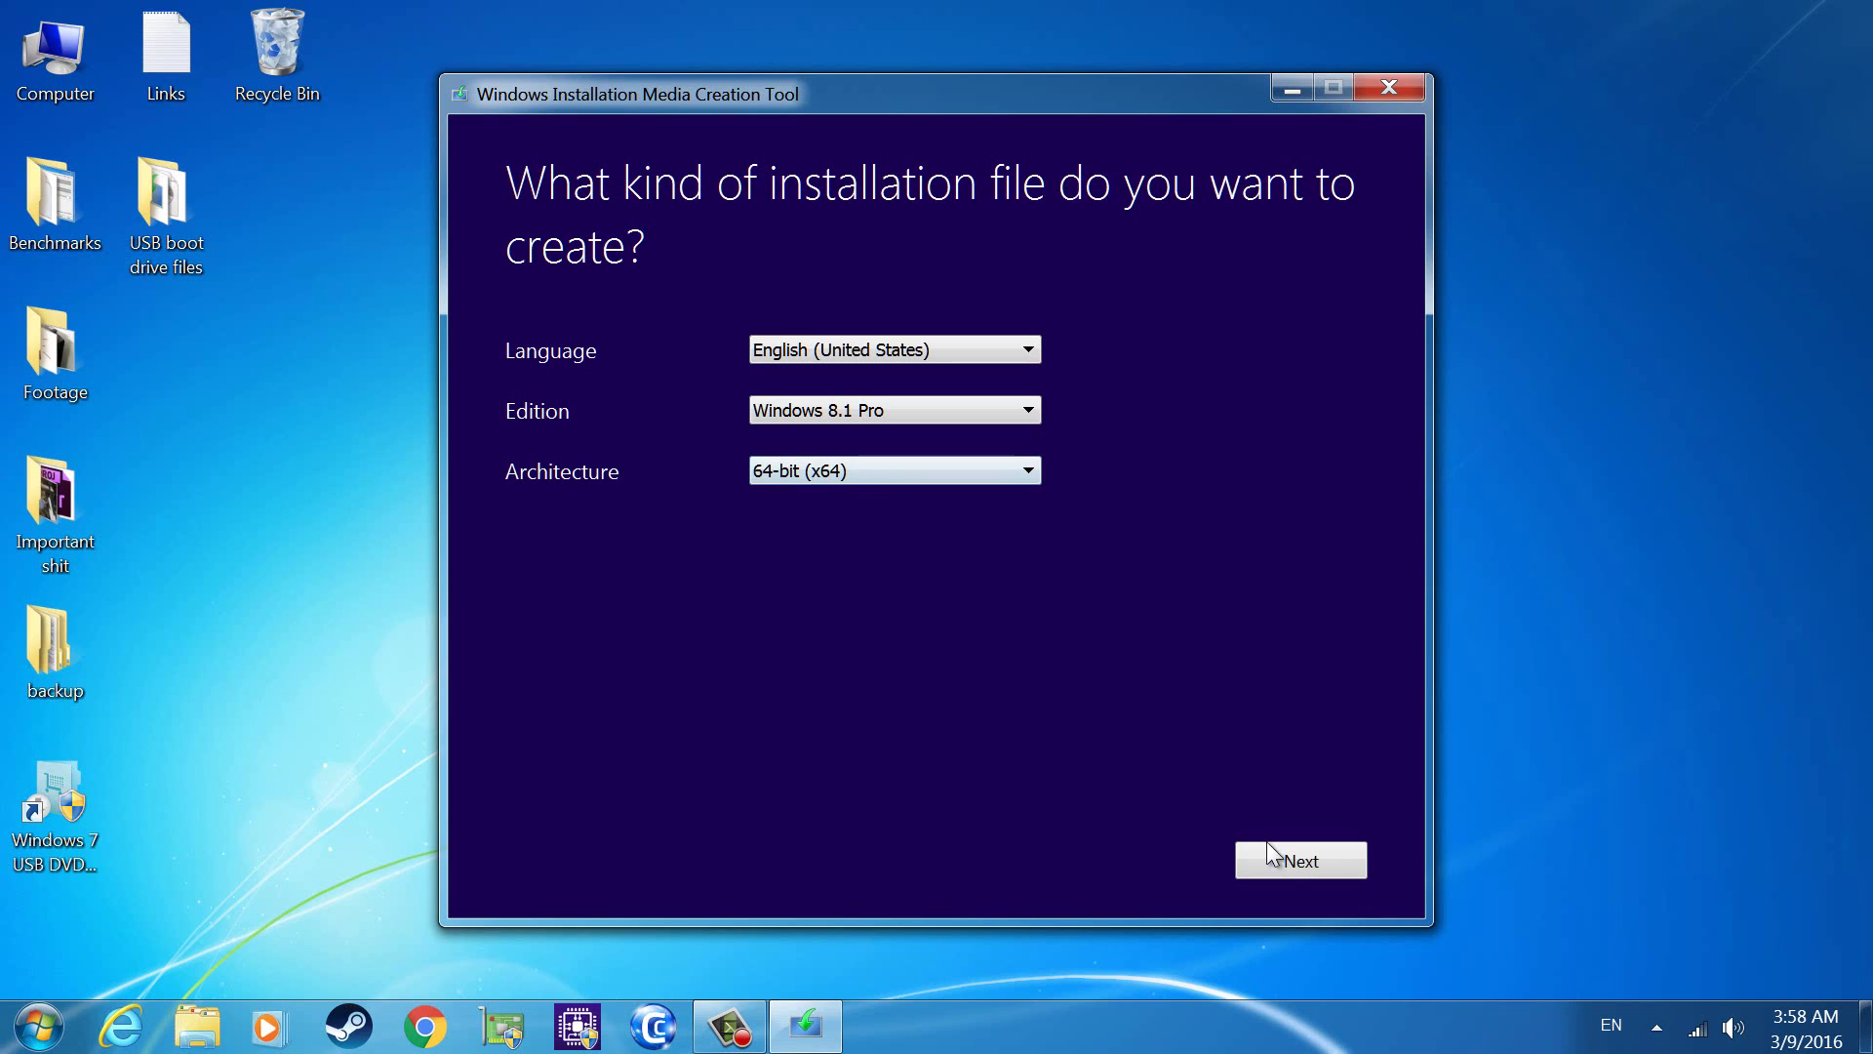
pyautogui.click(1286, 859)
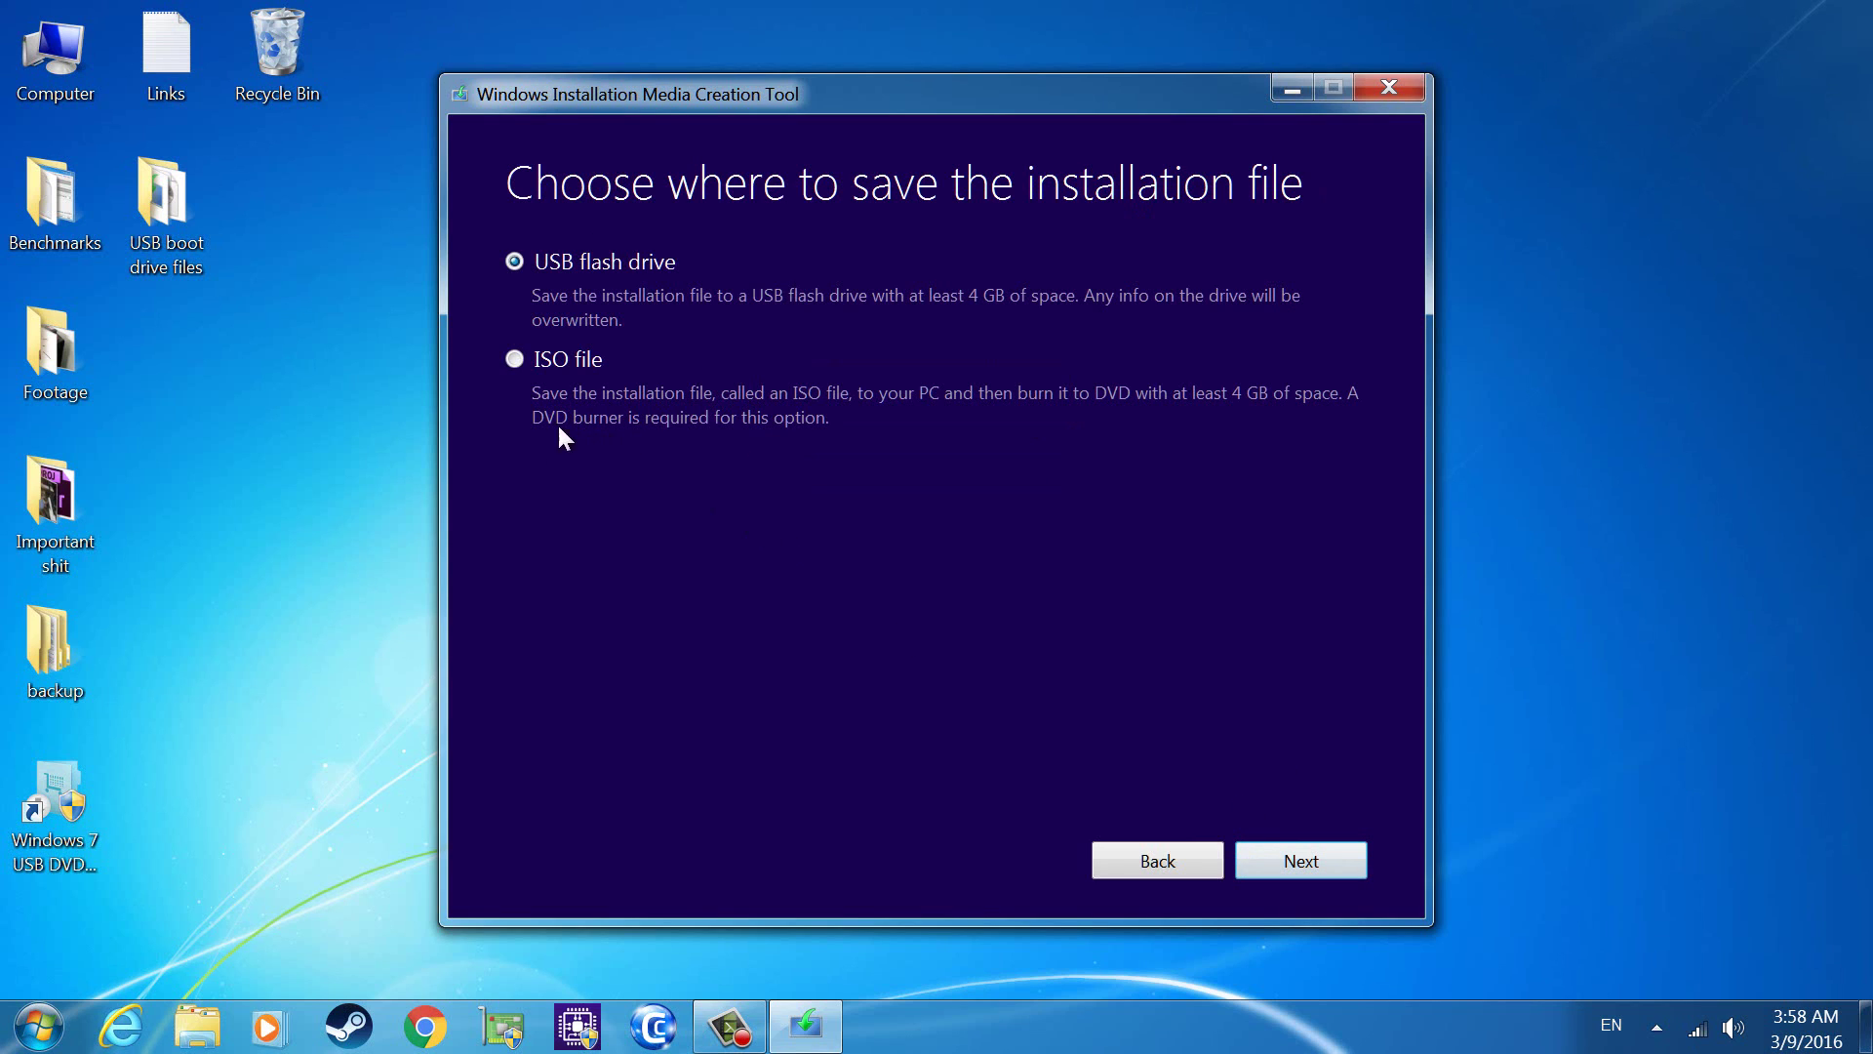
# Select USB flash drive rather than ISO file as the destination and go Next.
pyautogui.click(524, 363)
pyautogui.click(586, 260)
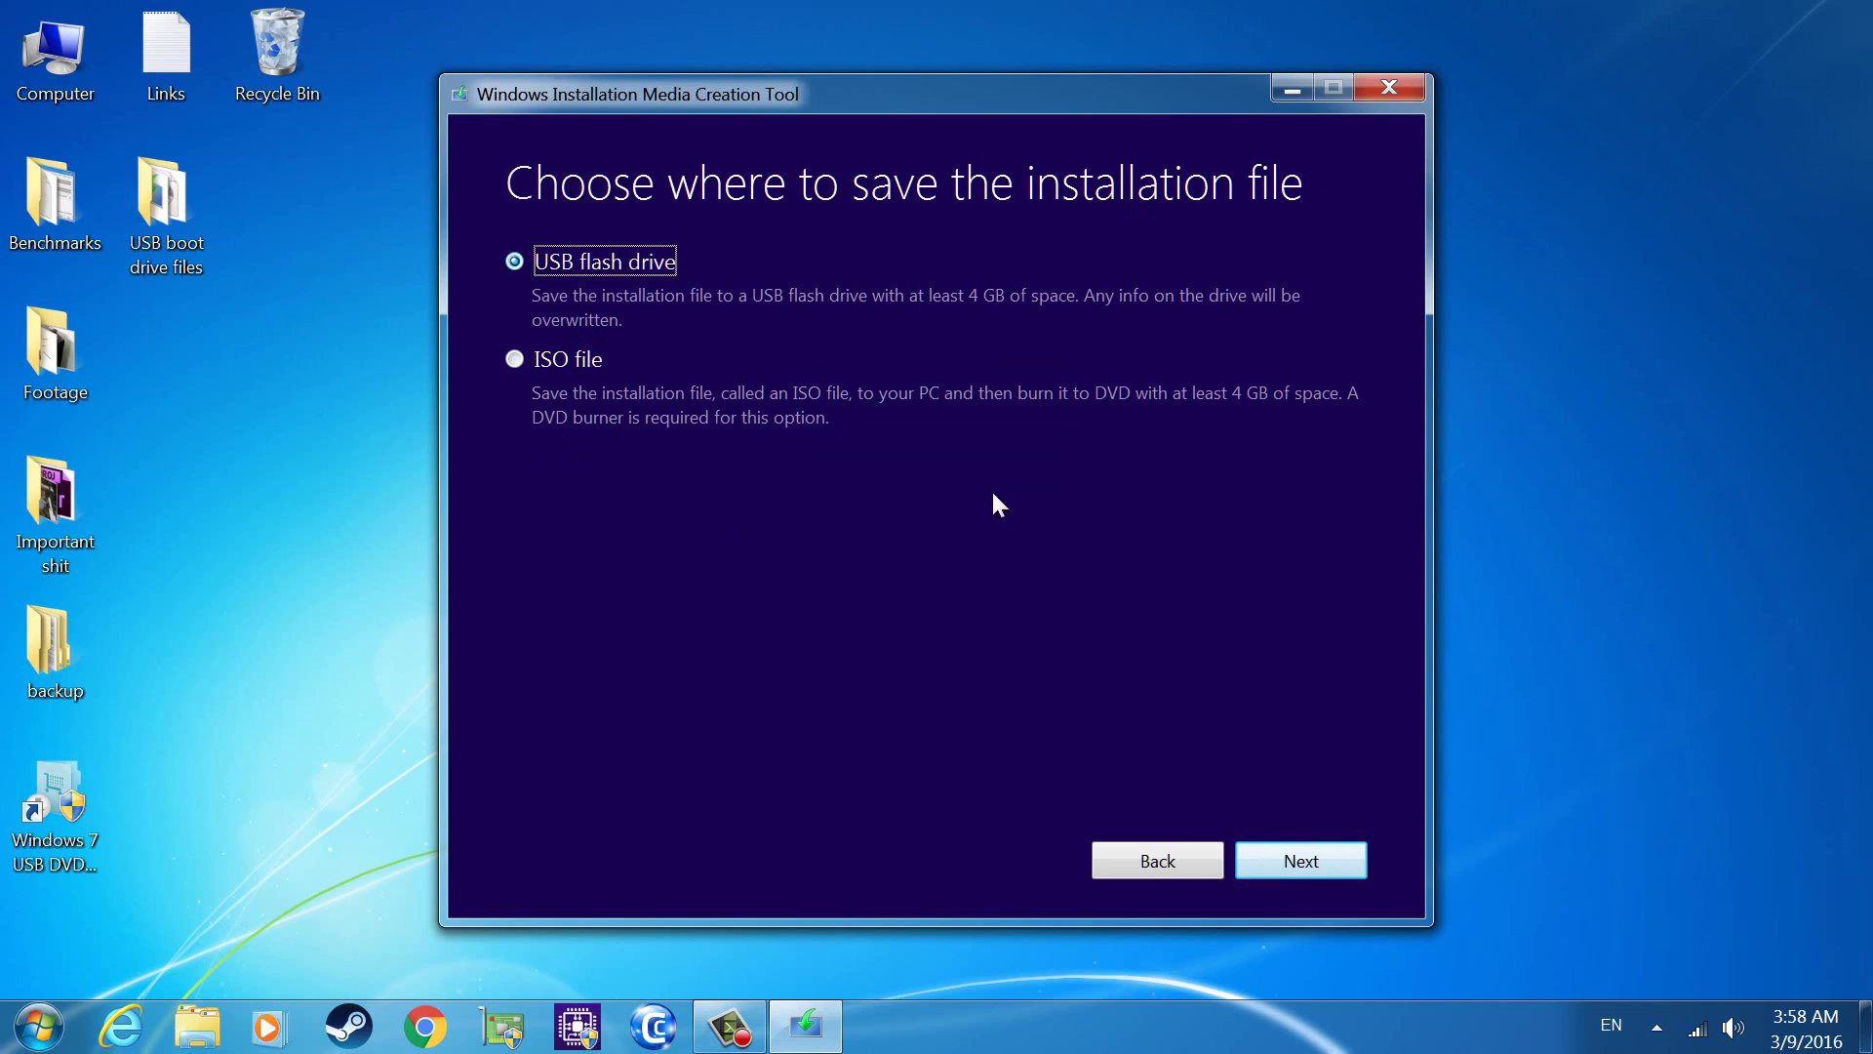
pyautogui.click(1309, 859)
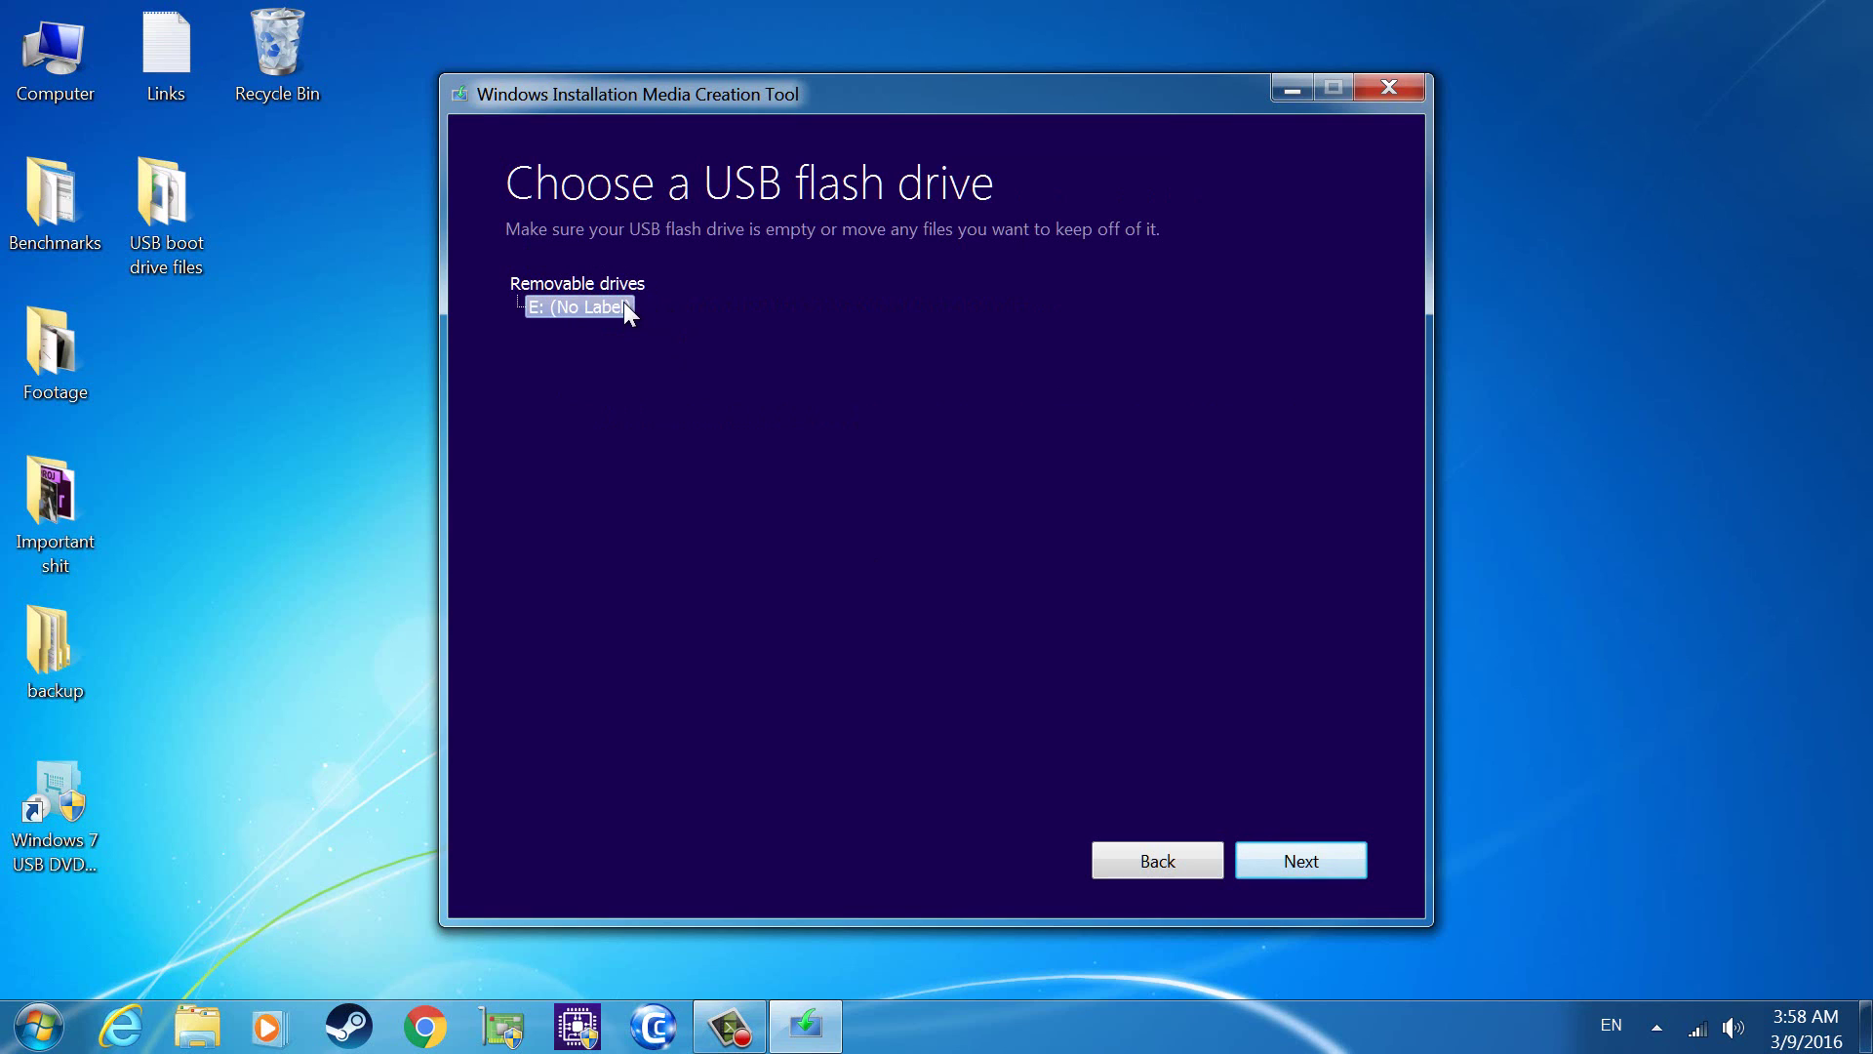
# Proceed with drive E: and accept the warning that its files will be deleted.
pyautogui.click(1303, 864)
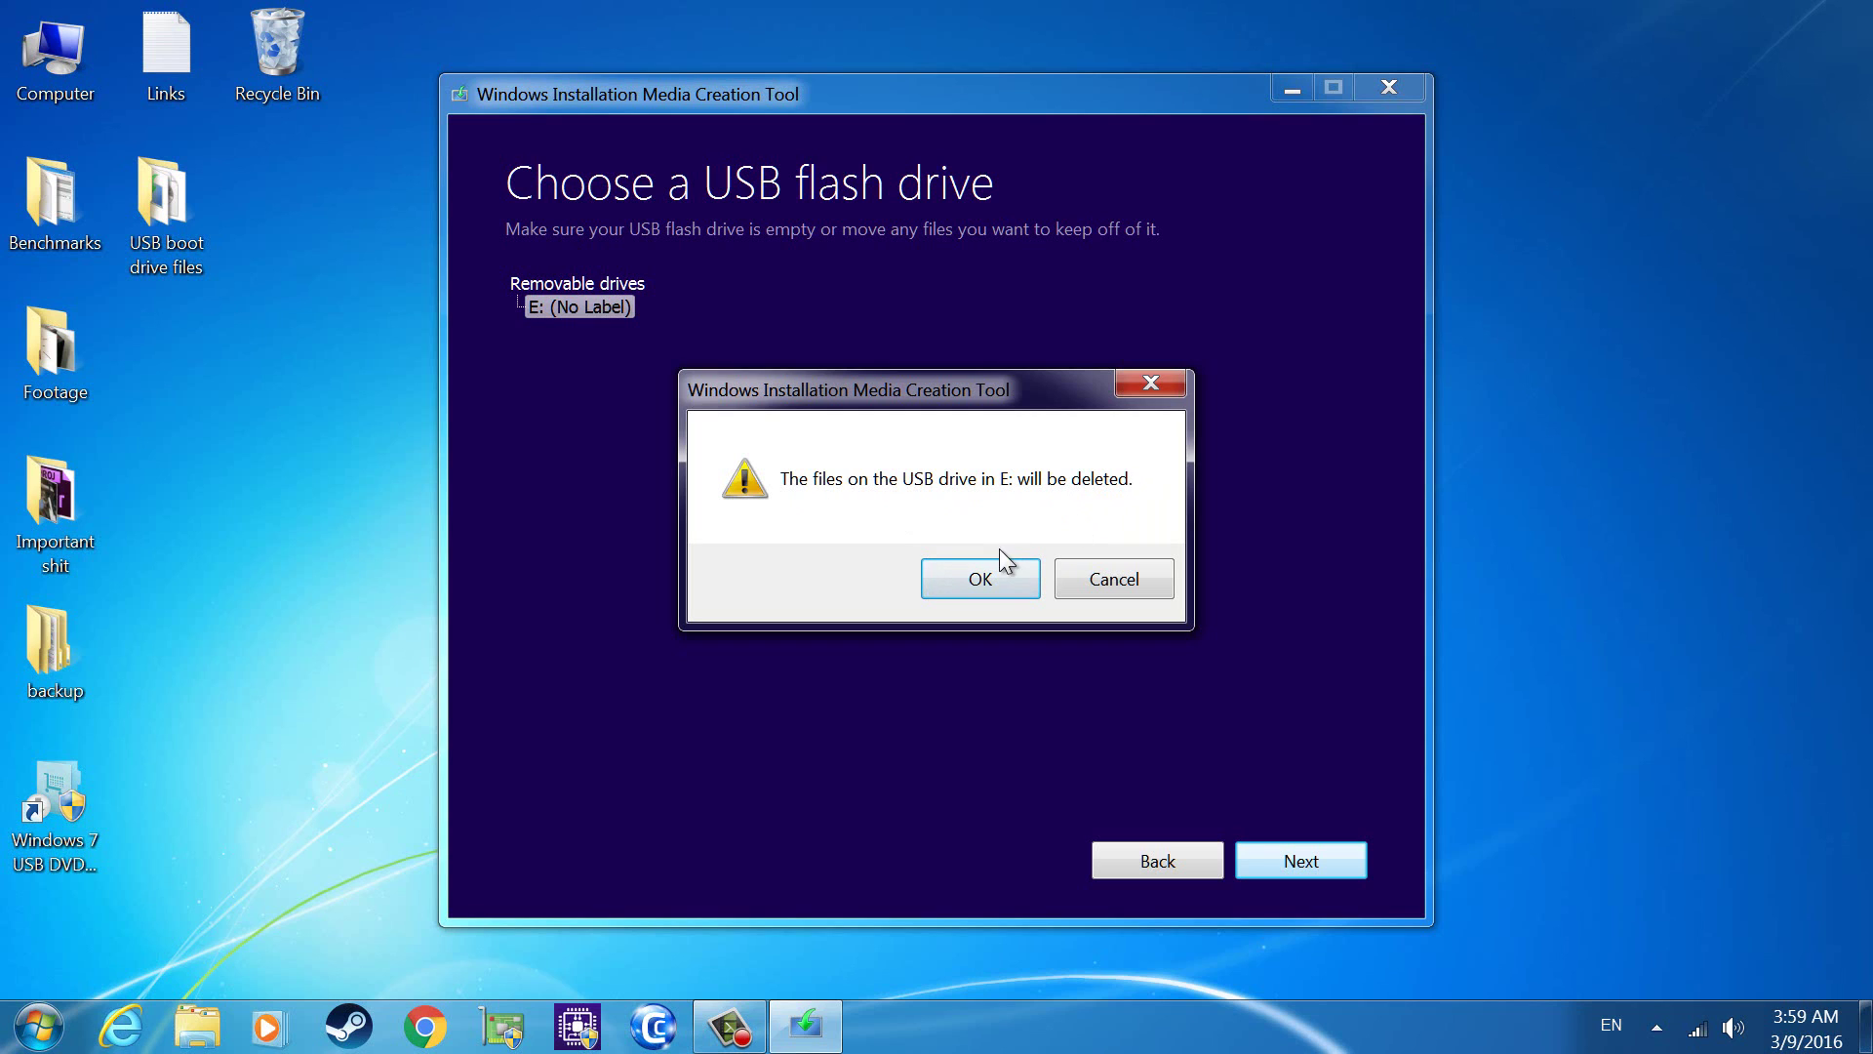
pyautogui.click(987, 582)
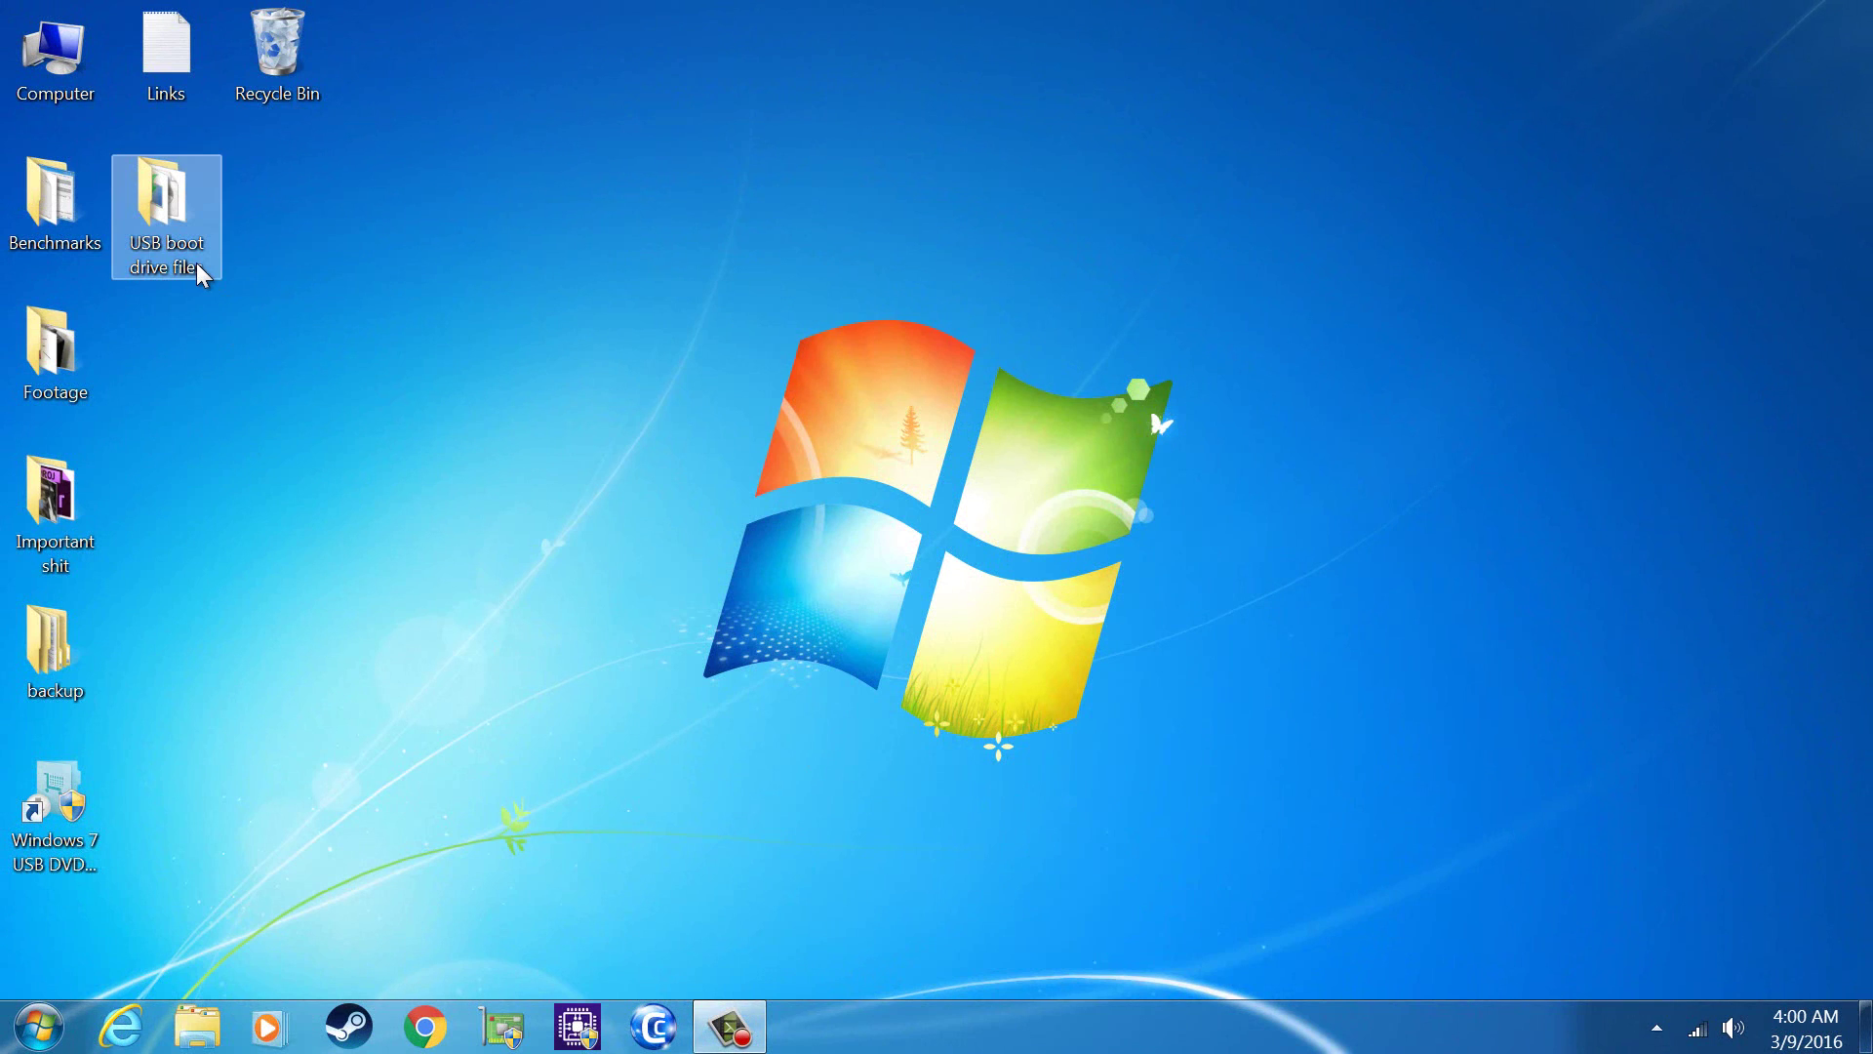
# Run MediaCreationTool from the USB boot drive files folder as administrator.
pyautogui.doubleClick(196, 262)
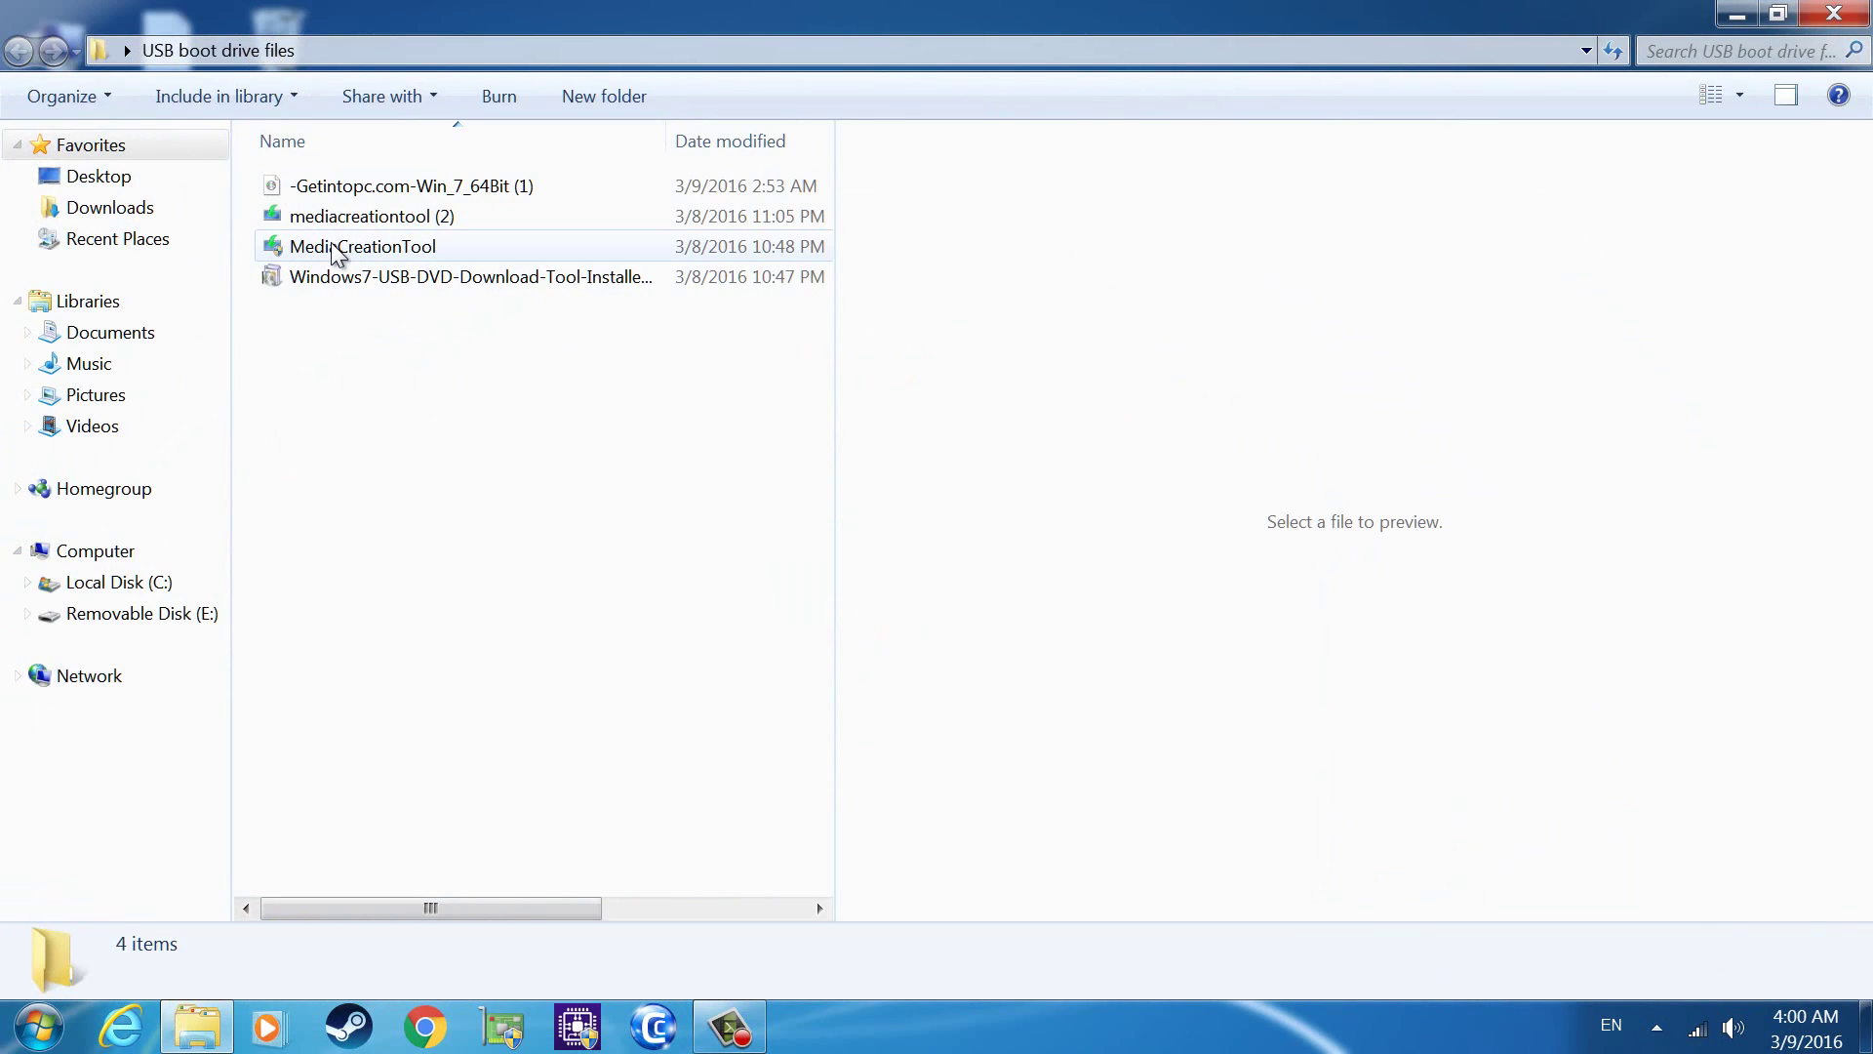
pyautogui.moveTo(310, 258)
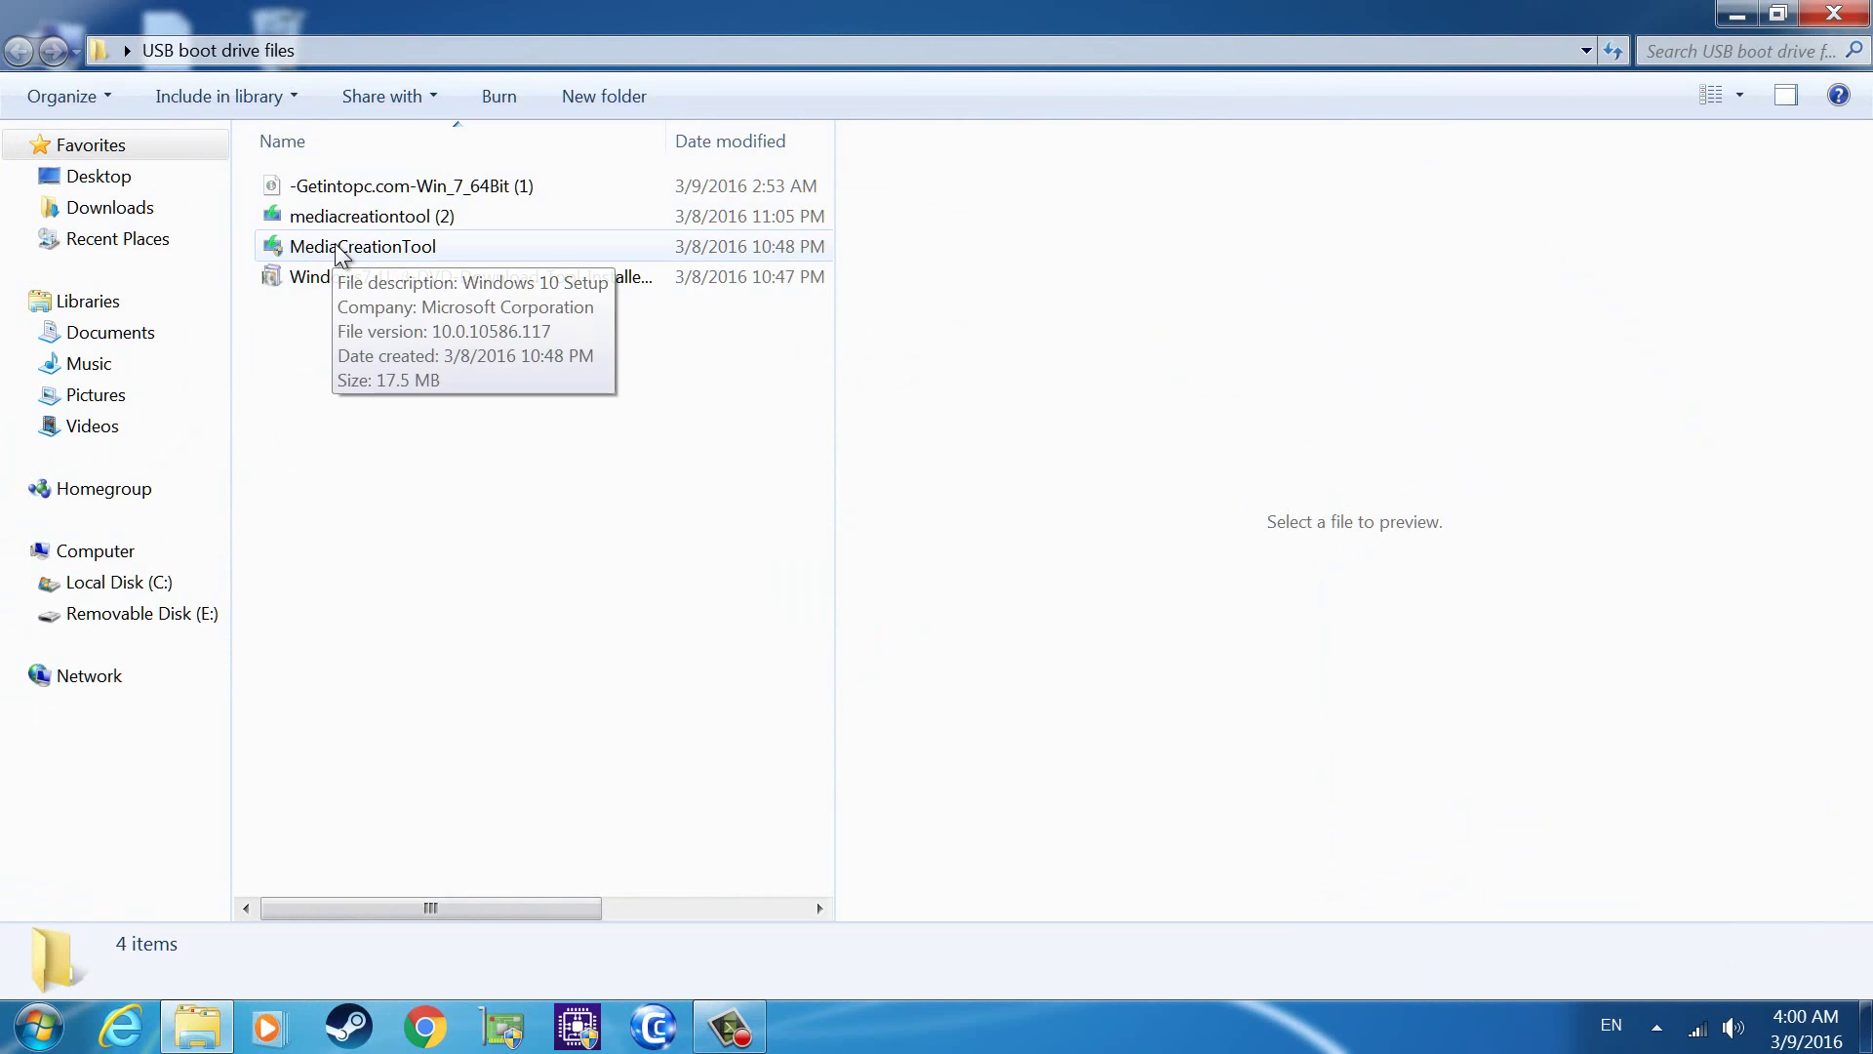
pyautogui.rightClick(413, 250)
pyautogui.click(445, 289)
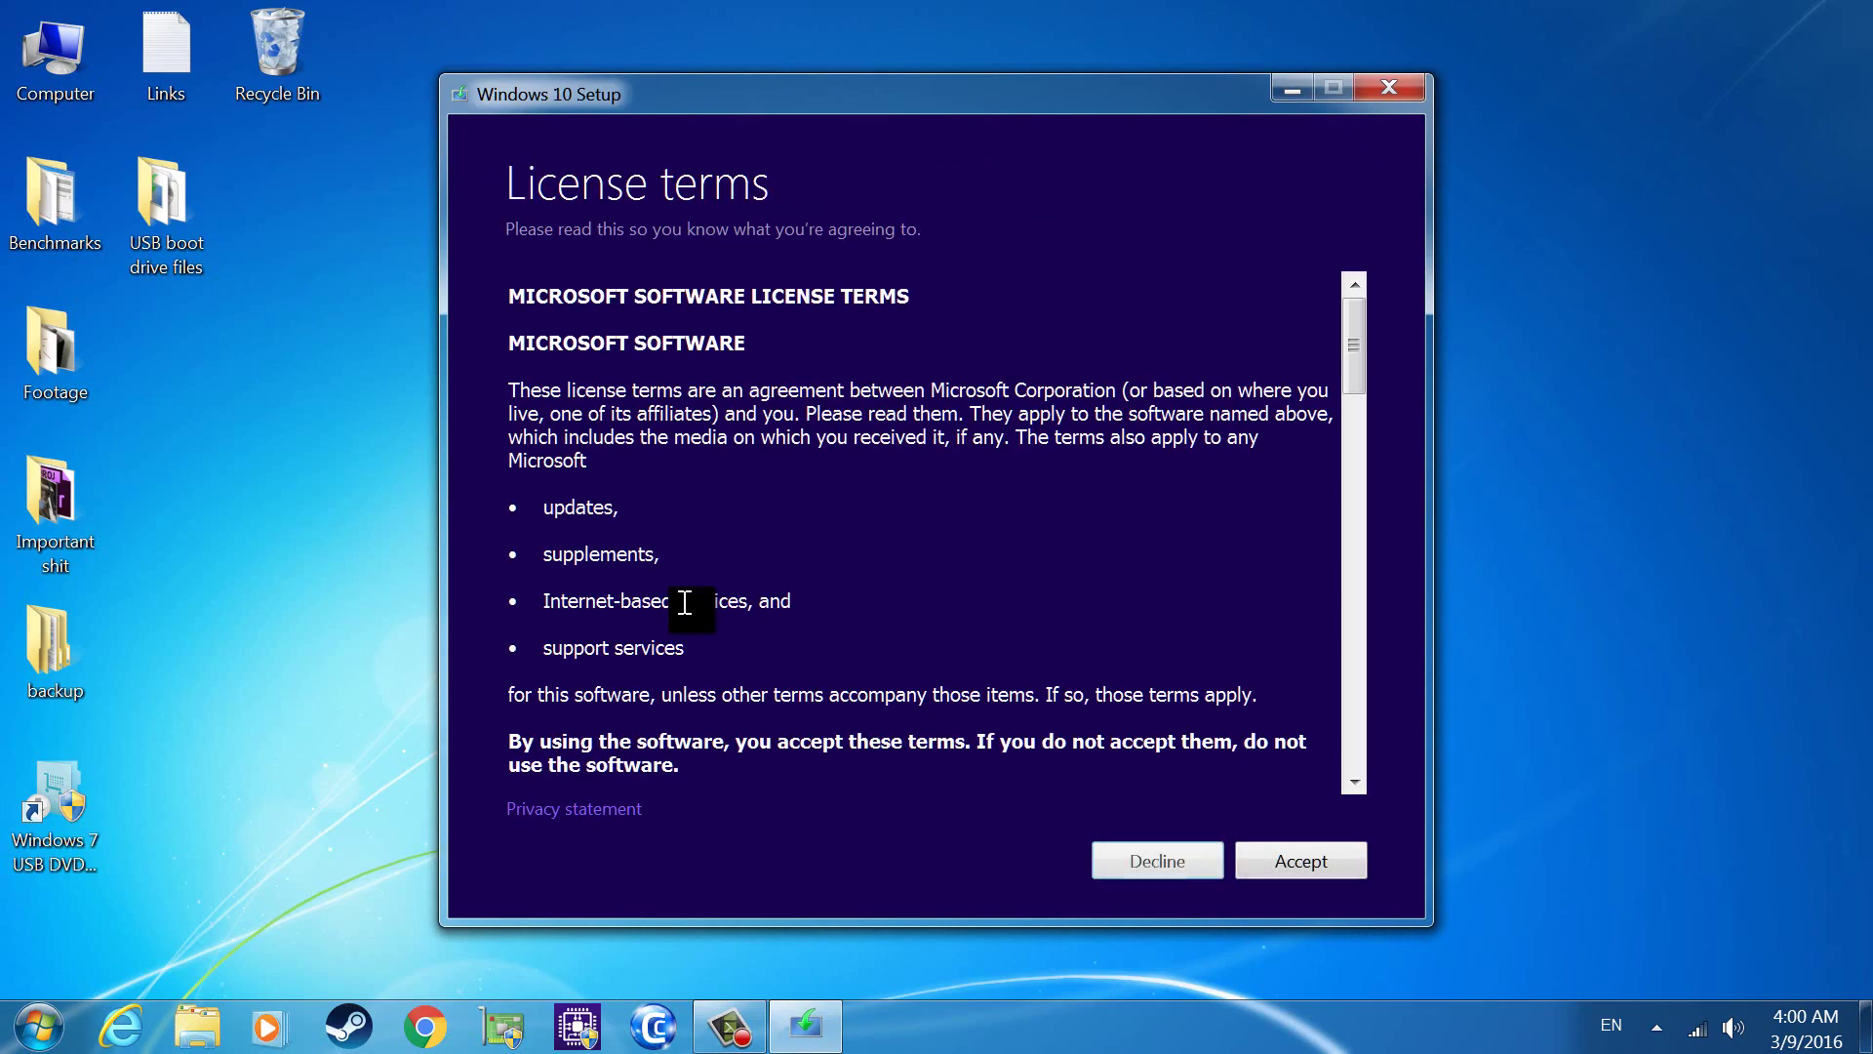
# Accept the Windows 10 license terms and choose 'Create installation media for another PC'.
pyautogui.scroll(-20, 726, 597)
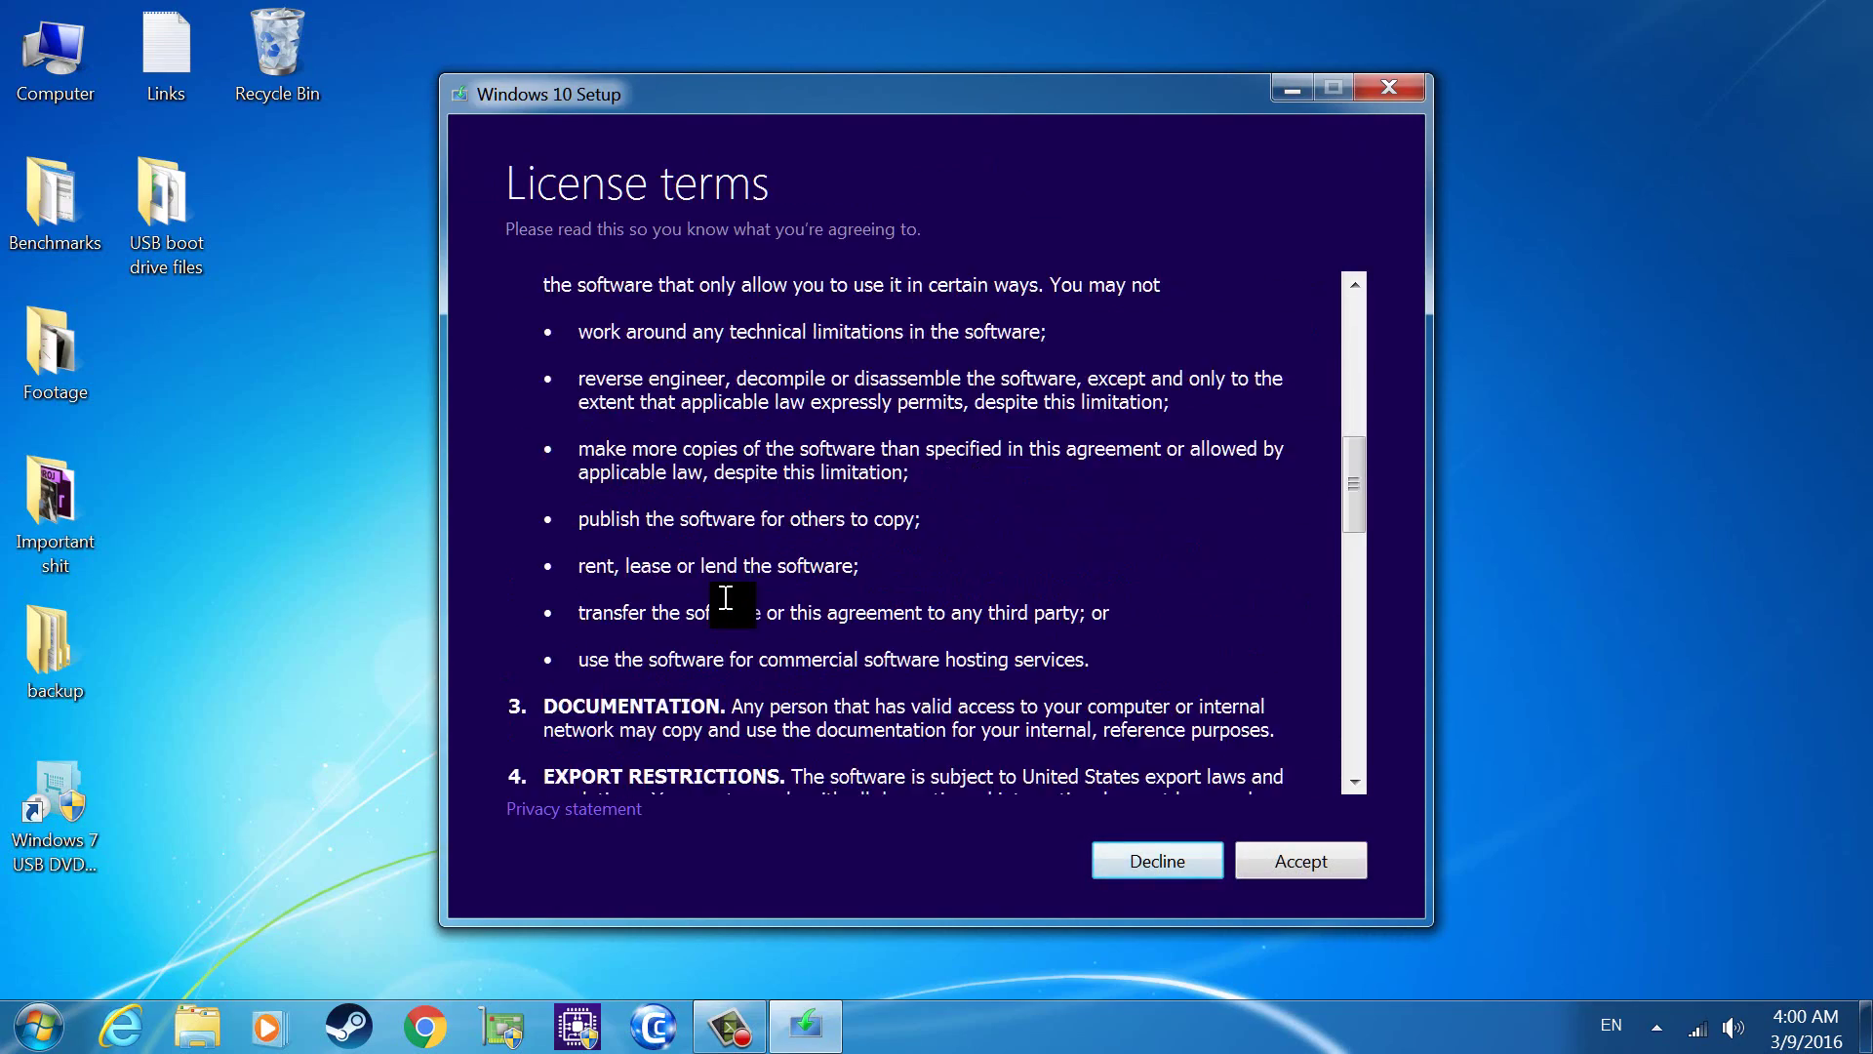
pyautogui.scroll(20, 726, 598)
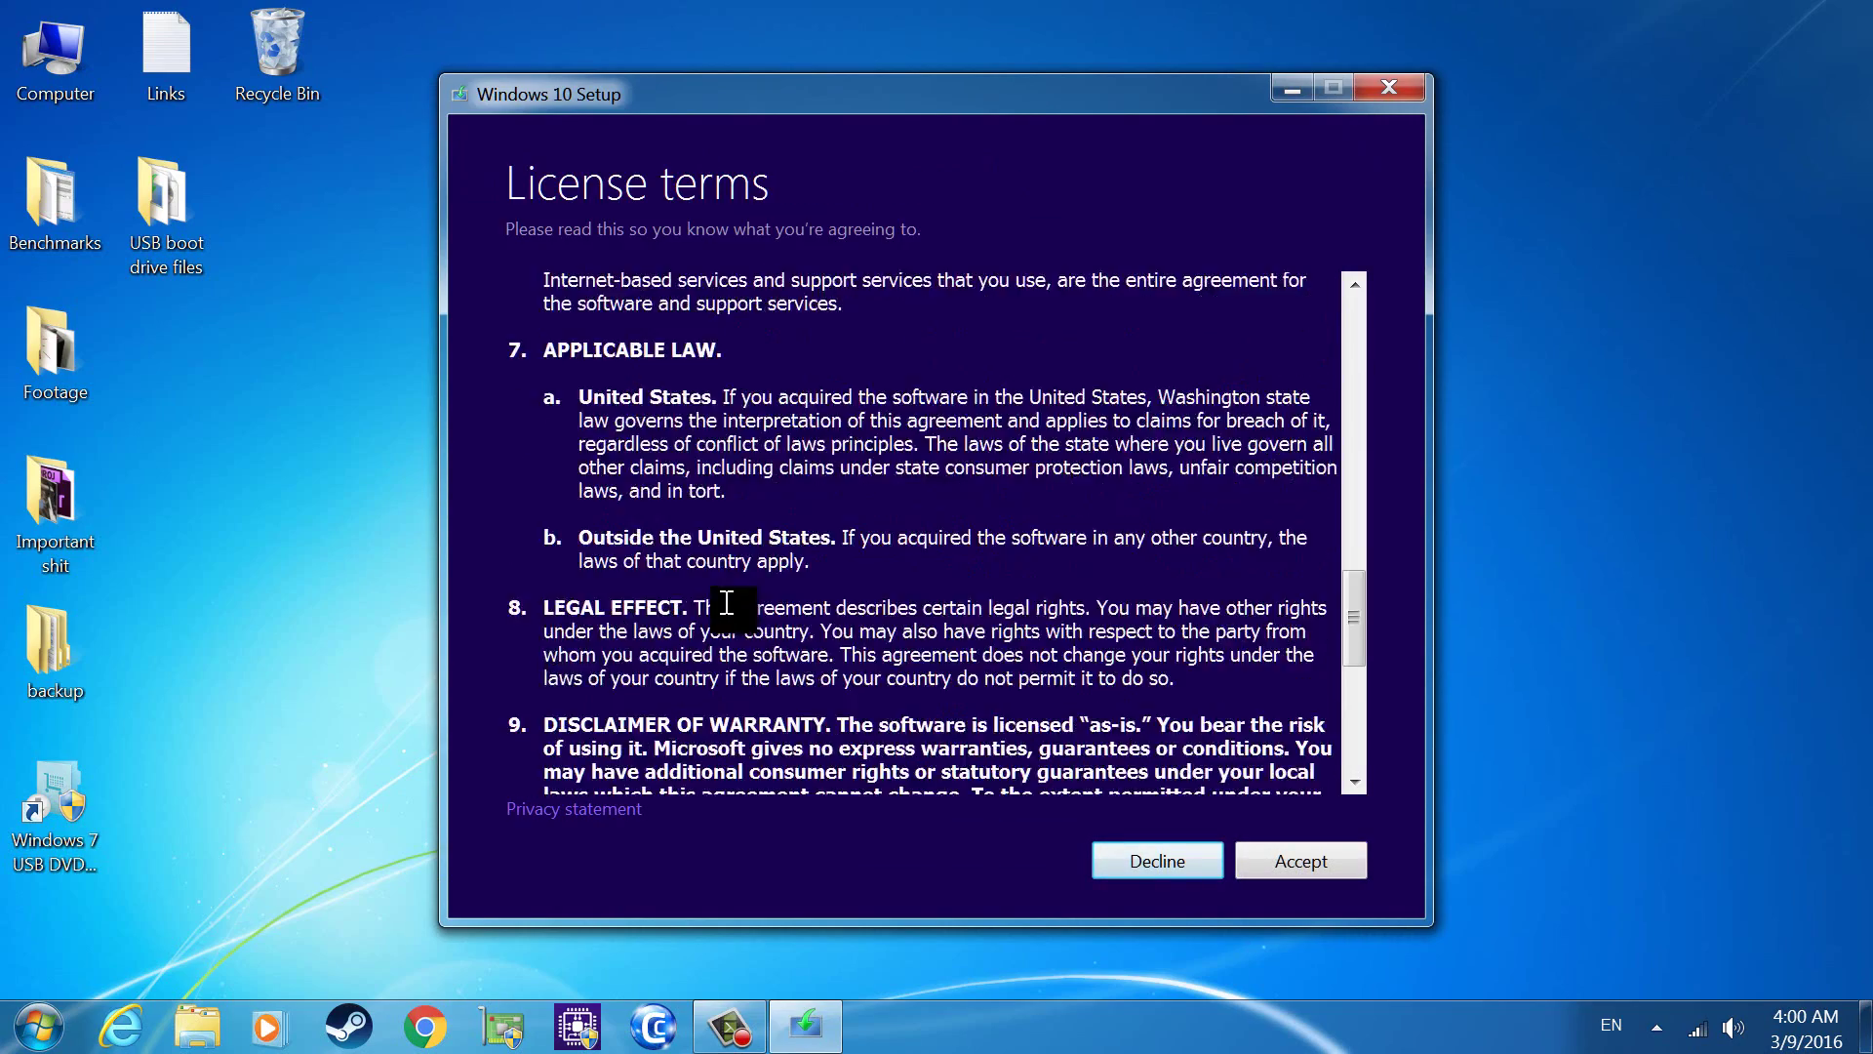
pyautogui.click(1308, 862)
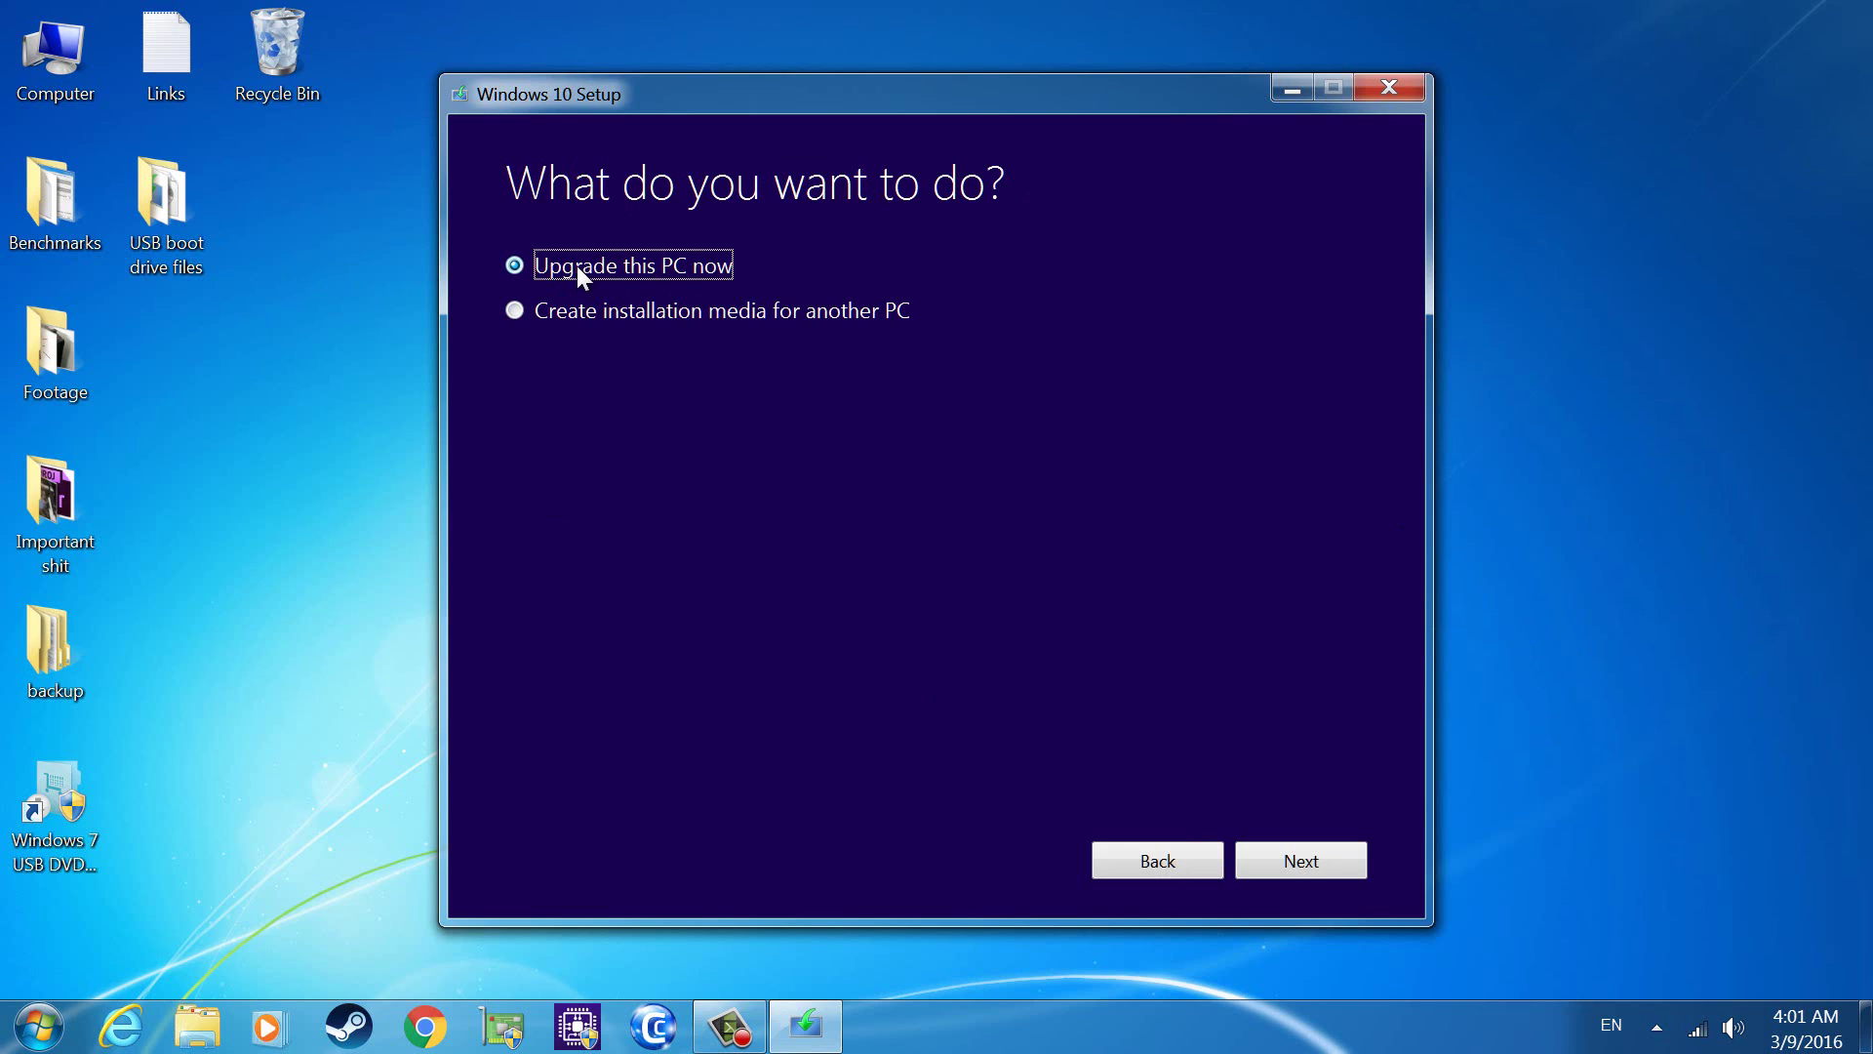
pyautogui.click(597, 308)
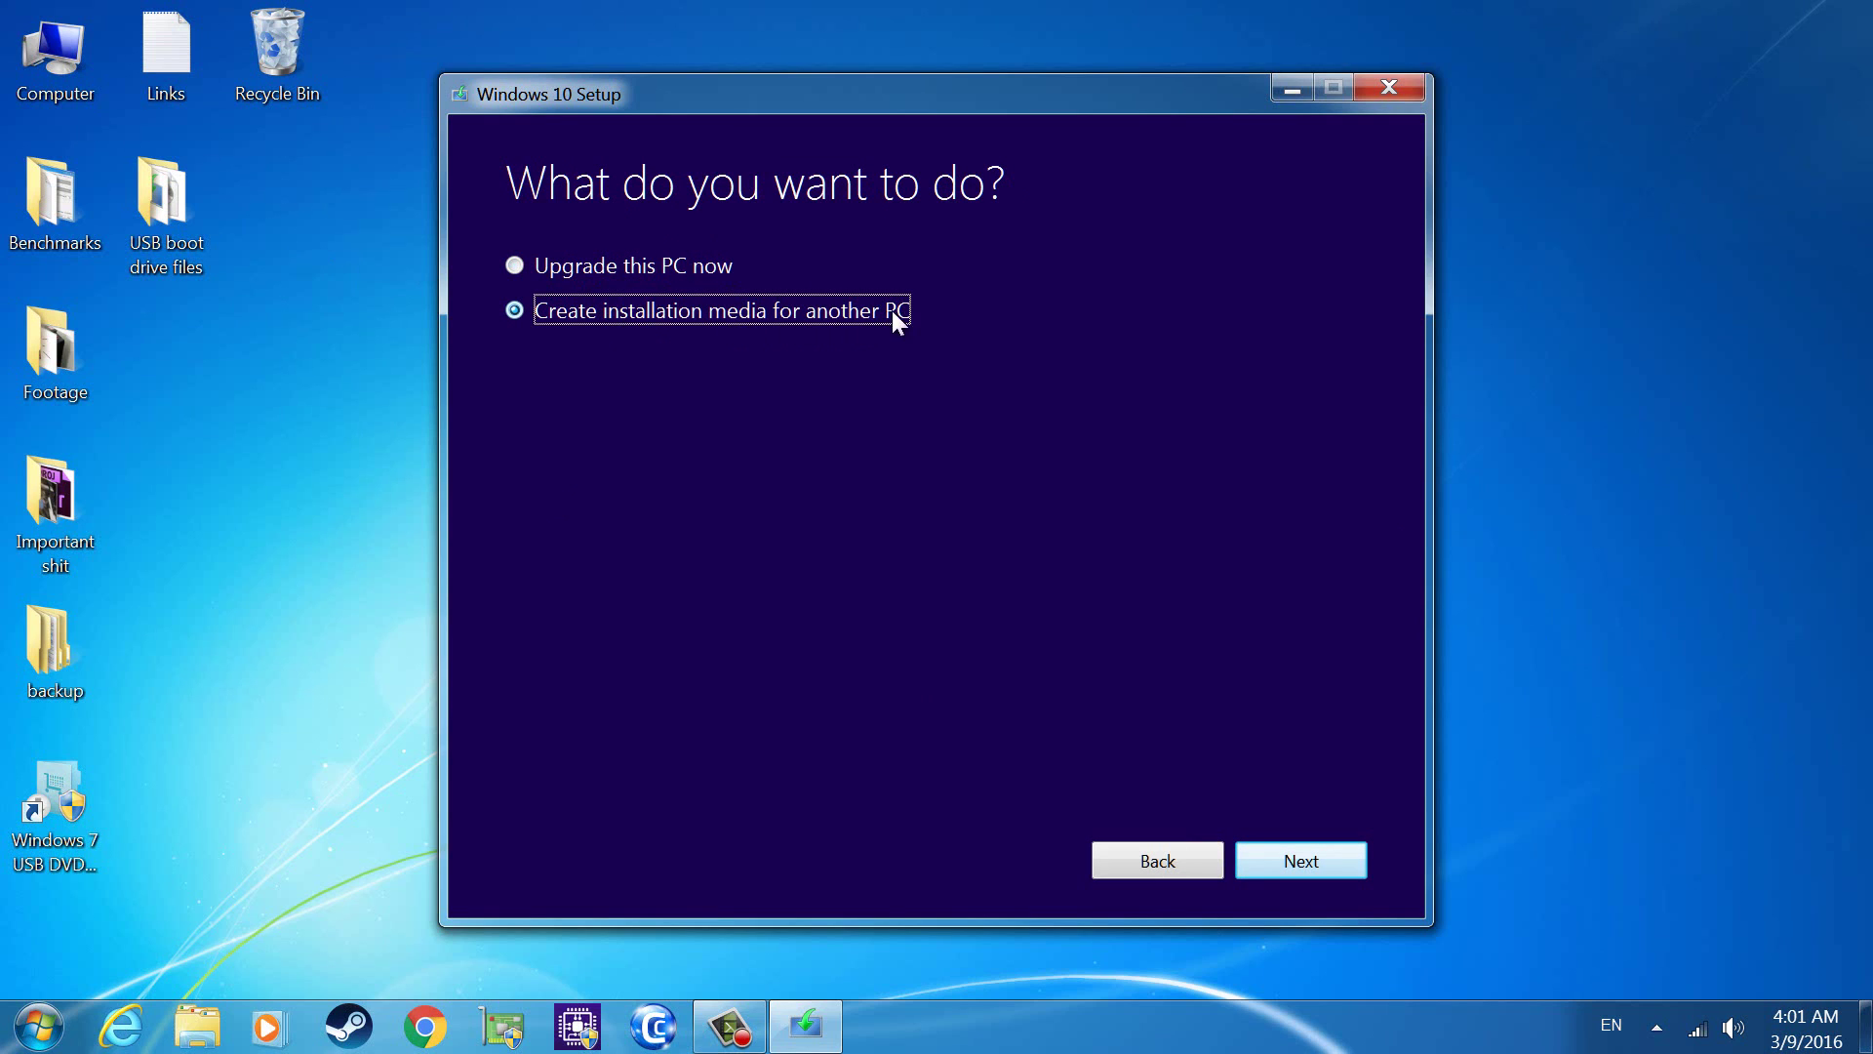
pyautogui.click(1285, 863)
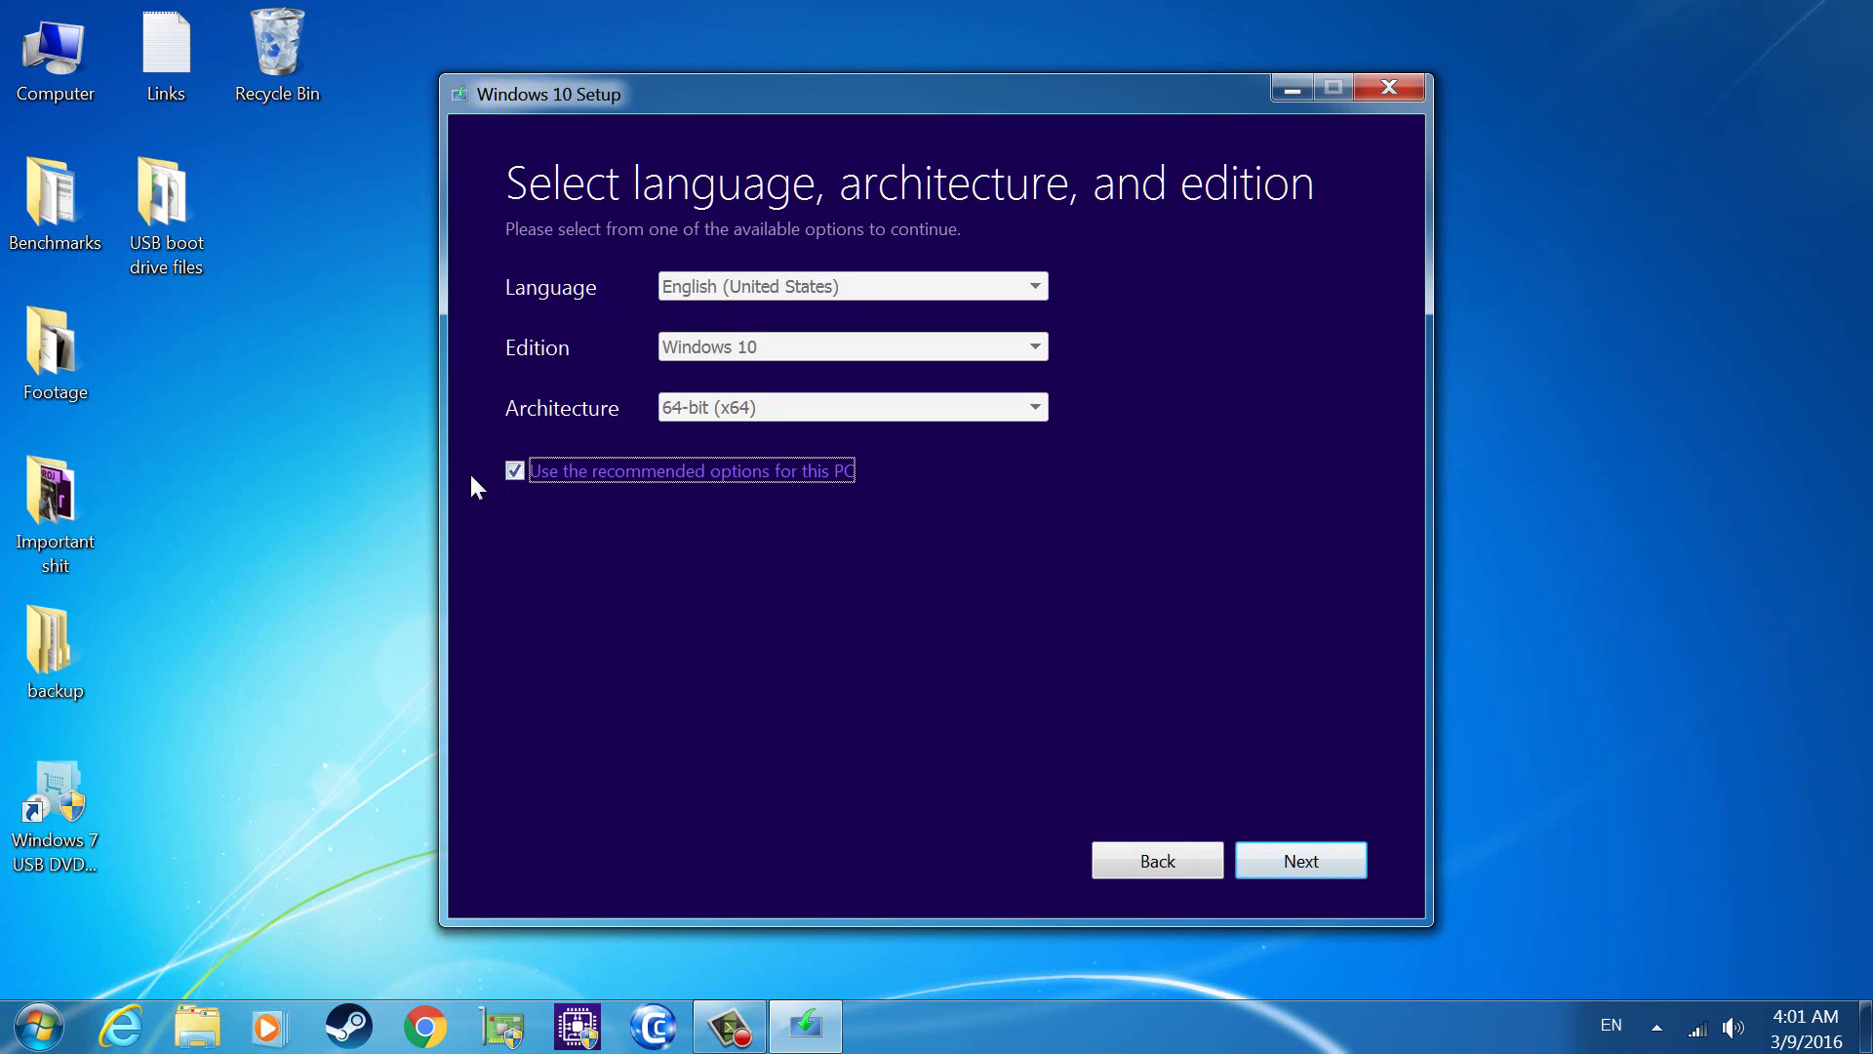
# Keep English (United States), Windows 10 and 64-bit (x64) with recommended options on, then continue.
pyautogui.click(515, 472)
pyautogui.click(823, 282)
pyautogui.click(823, 282)
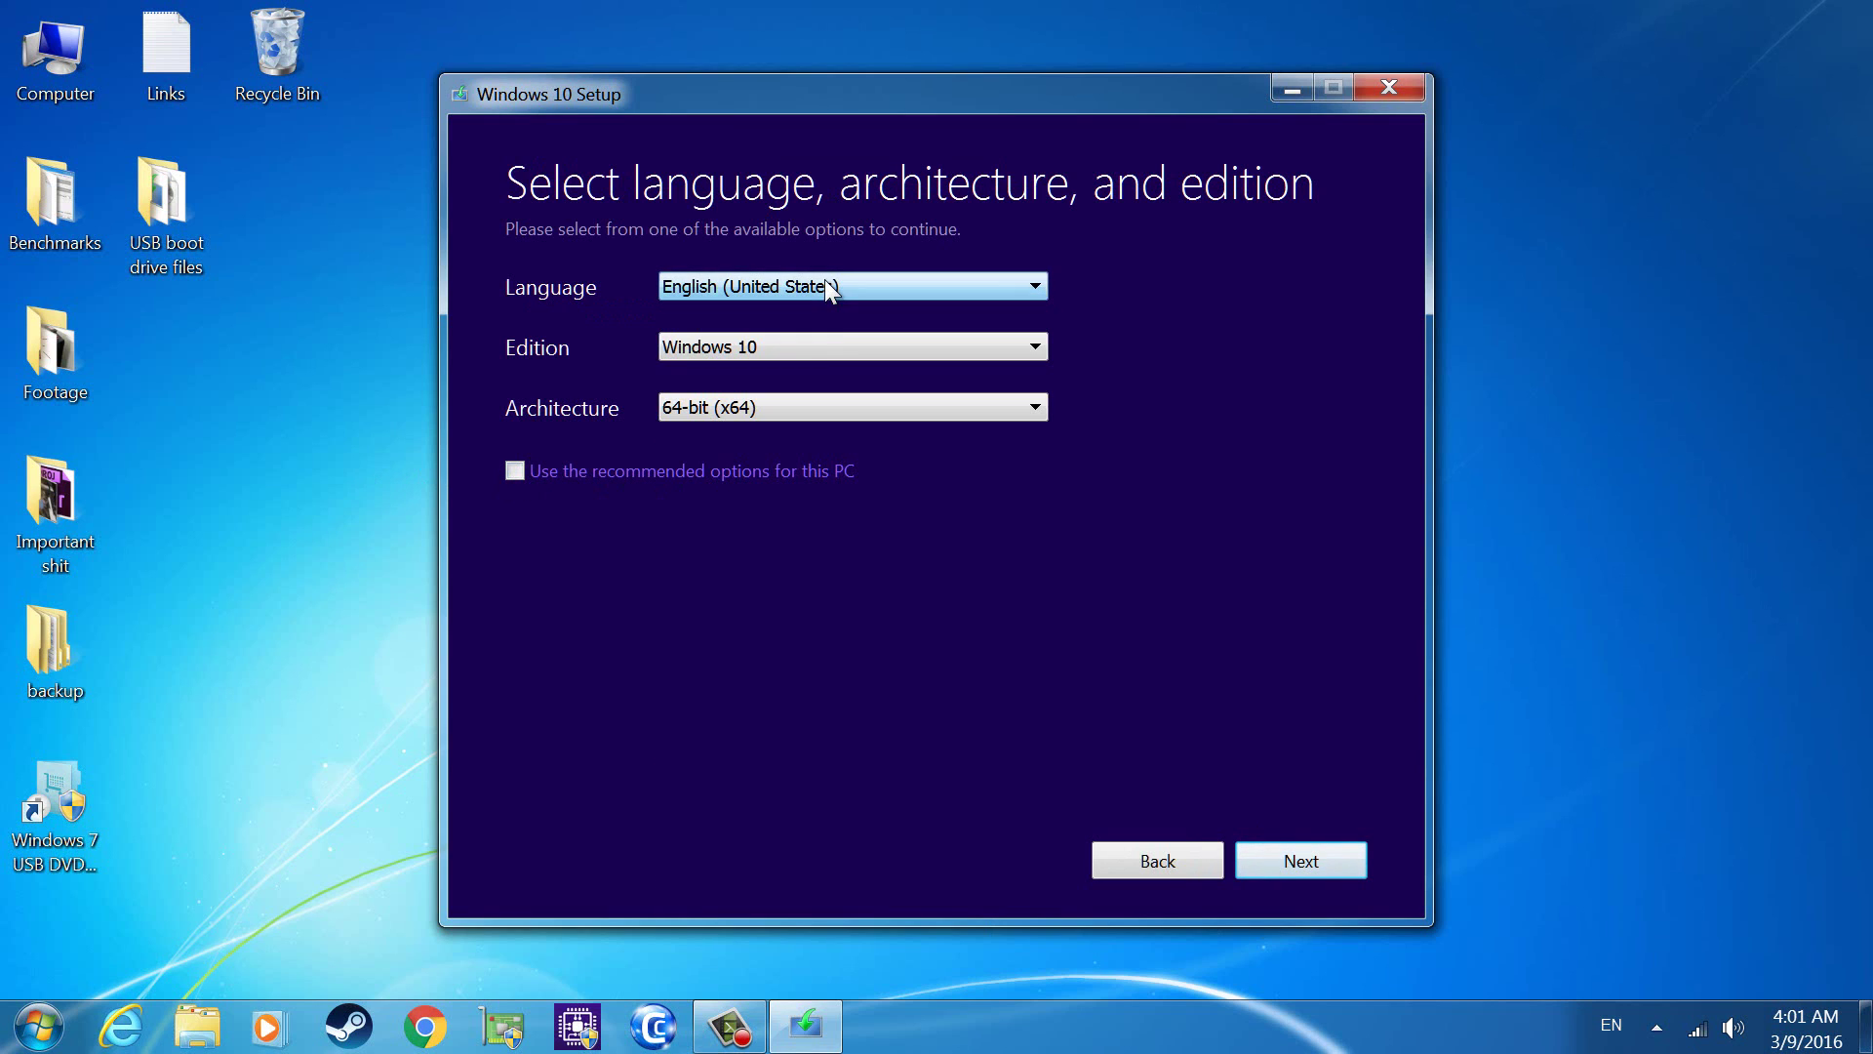
pyautogui.click(827, 346)
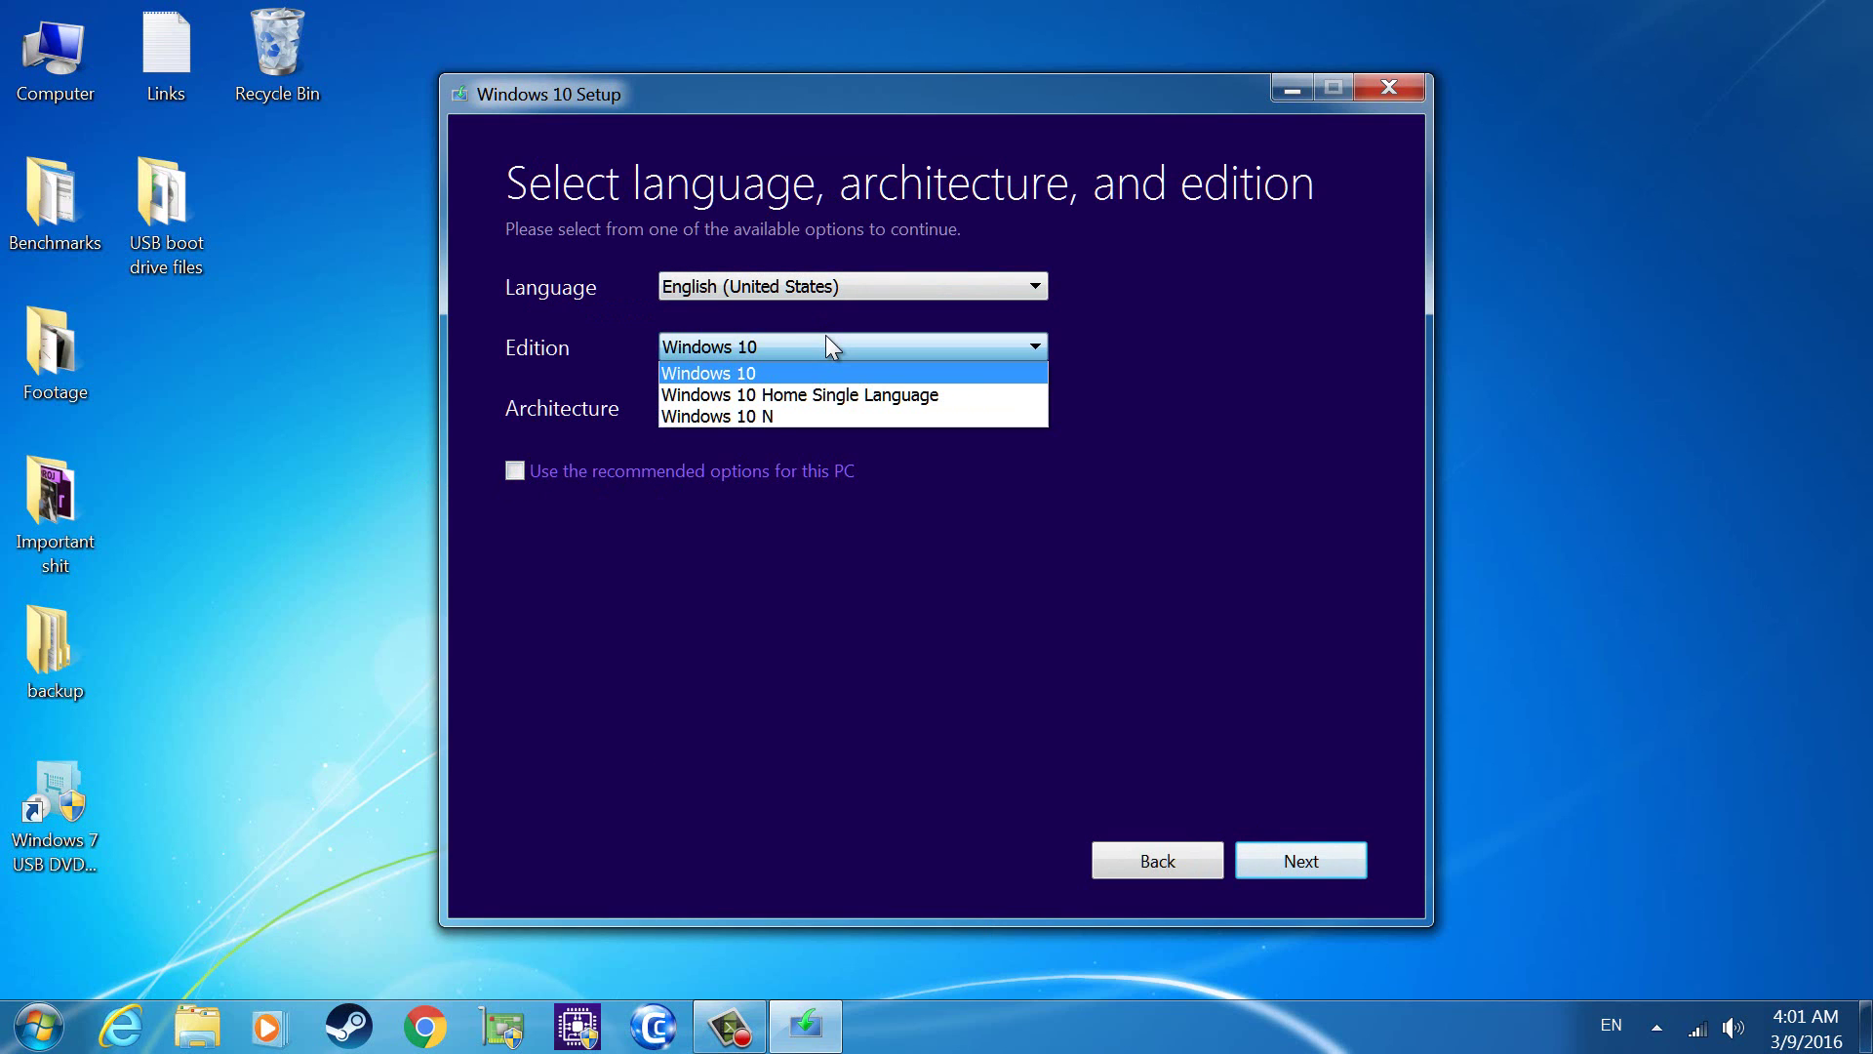
pyautogui.click(816, 353)
pyautogui.click(816, 395)
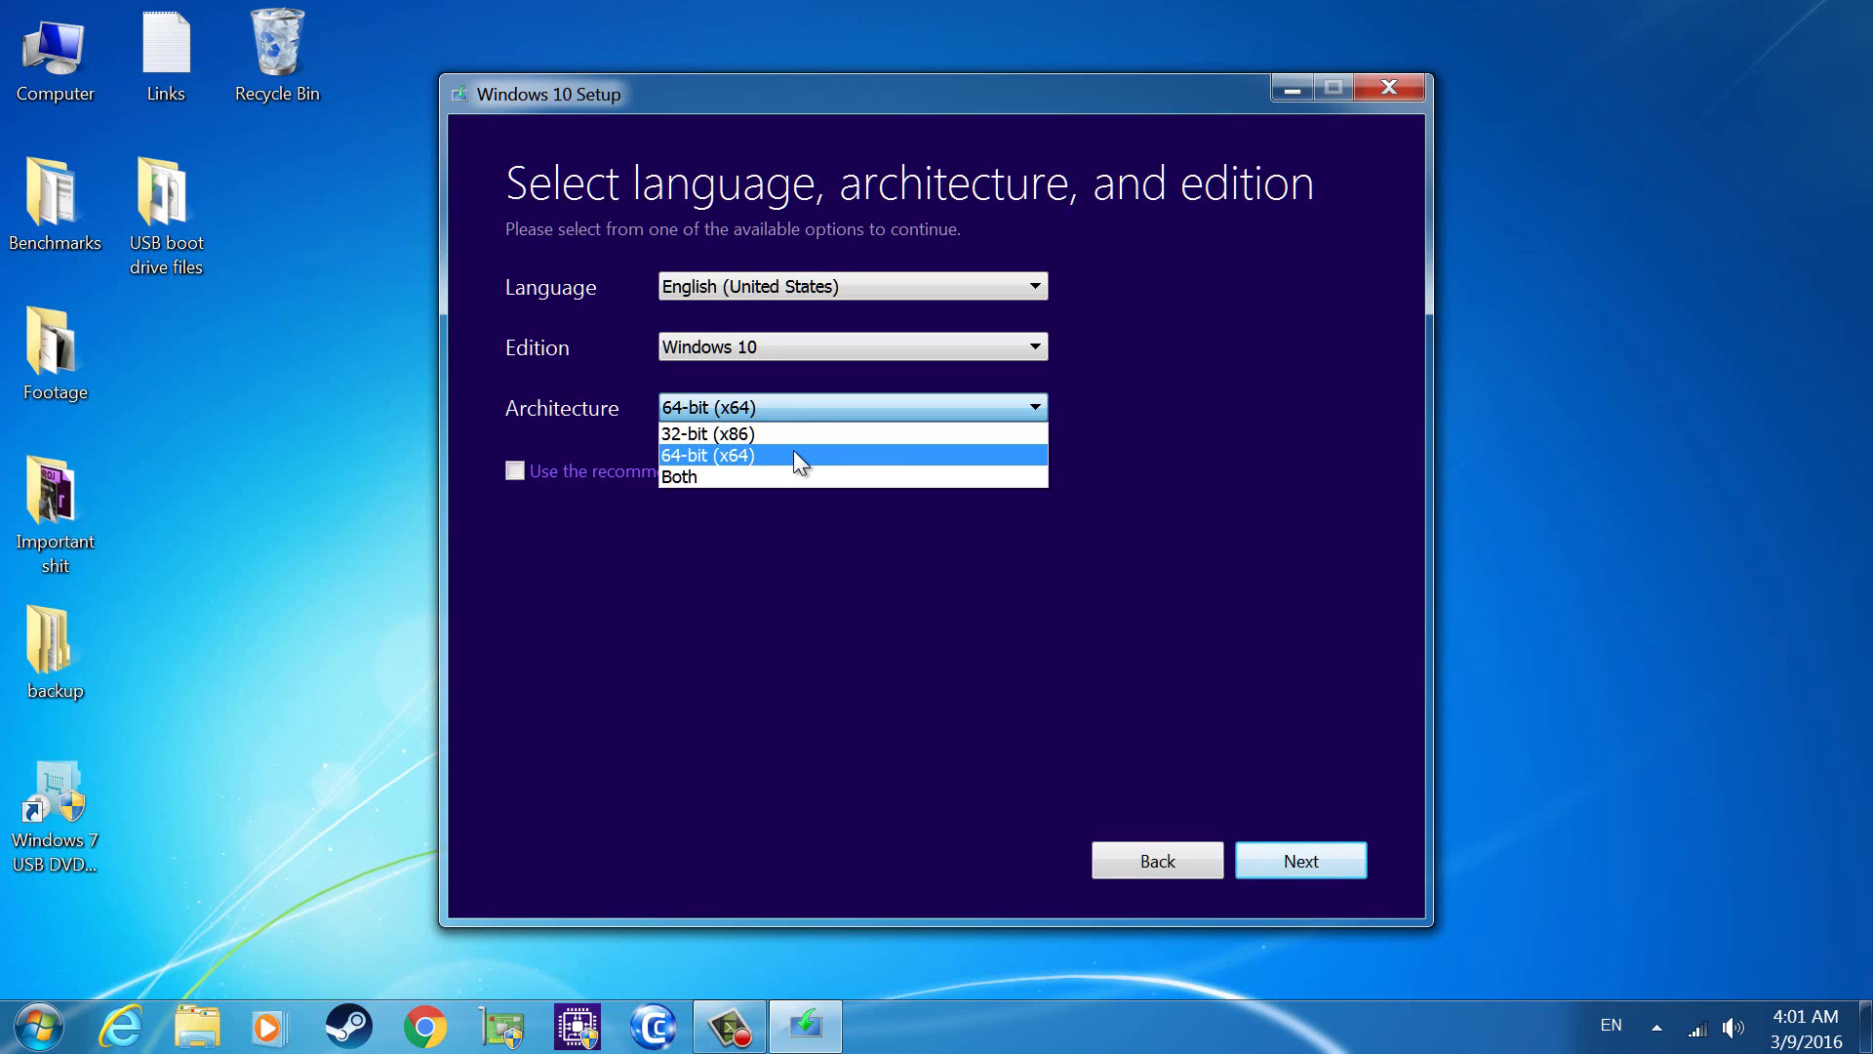
pyautogui.click(823, 398)
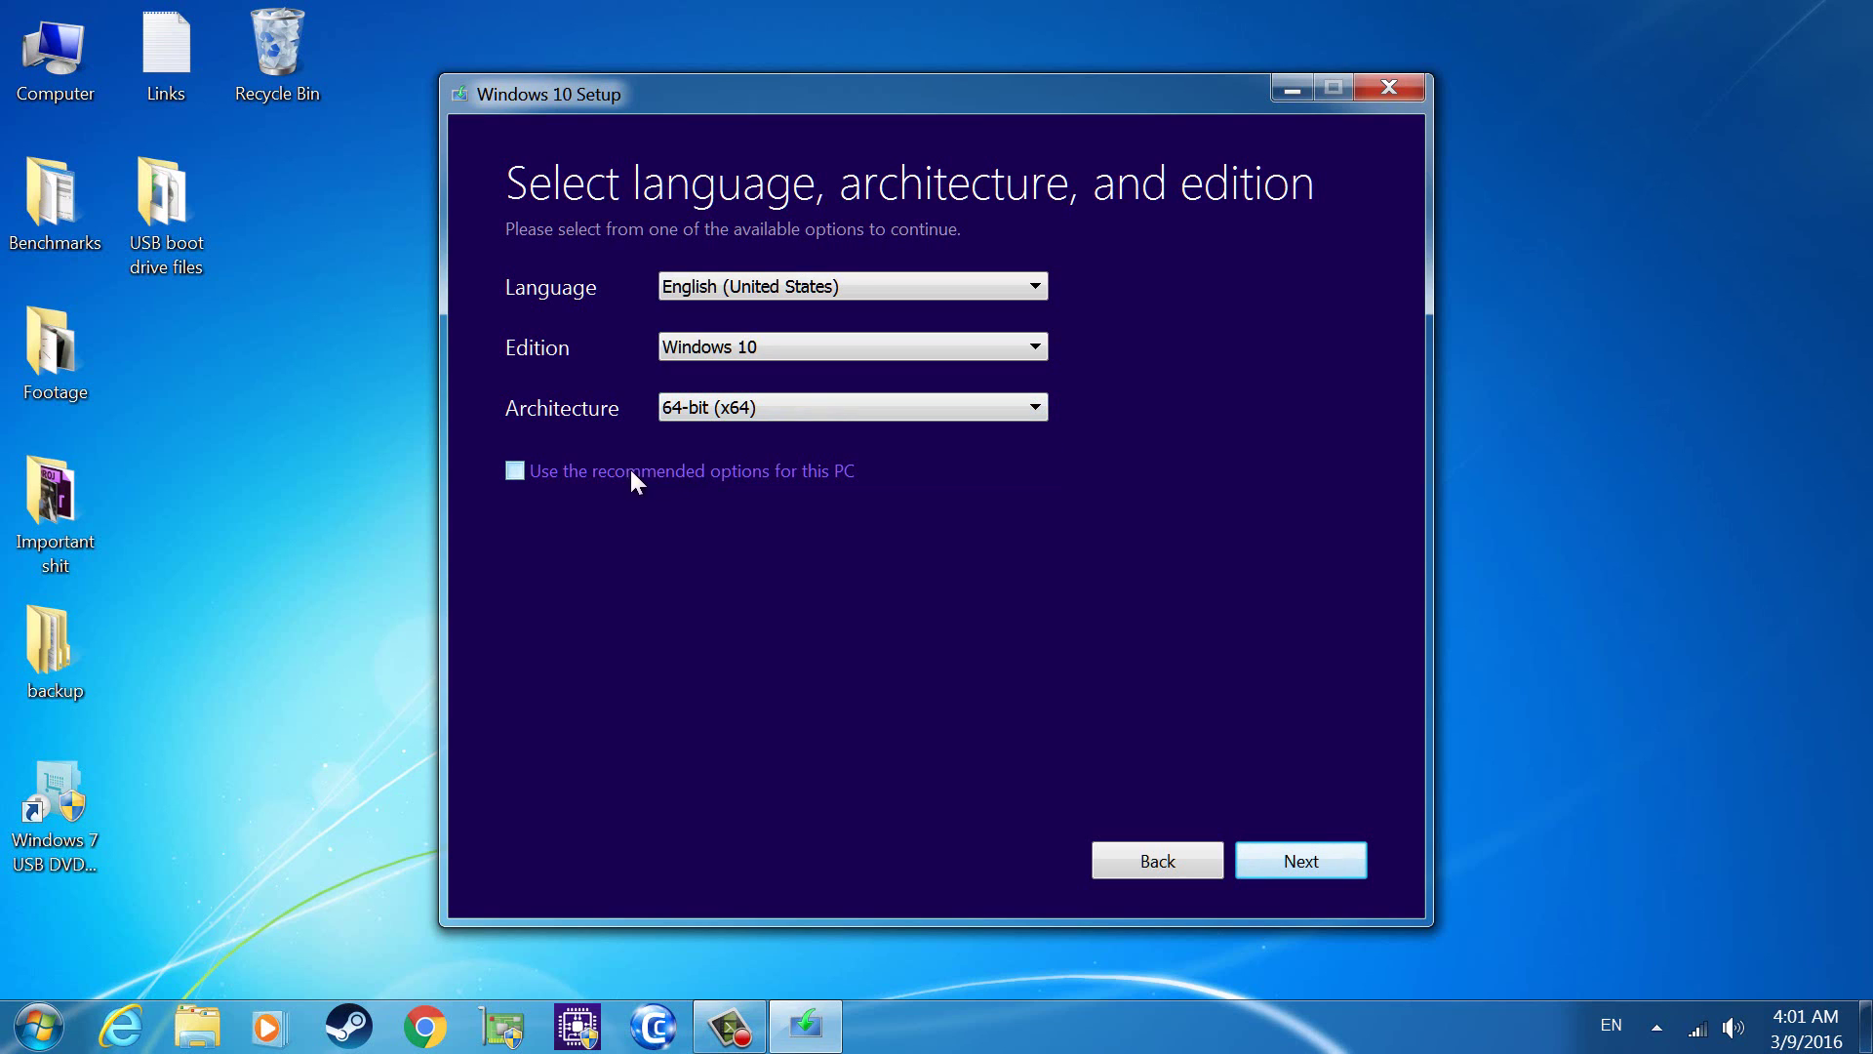
pyautogui.click(568, 474)
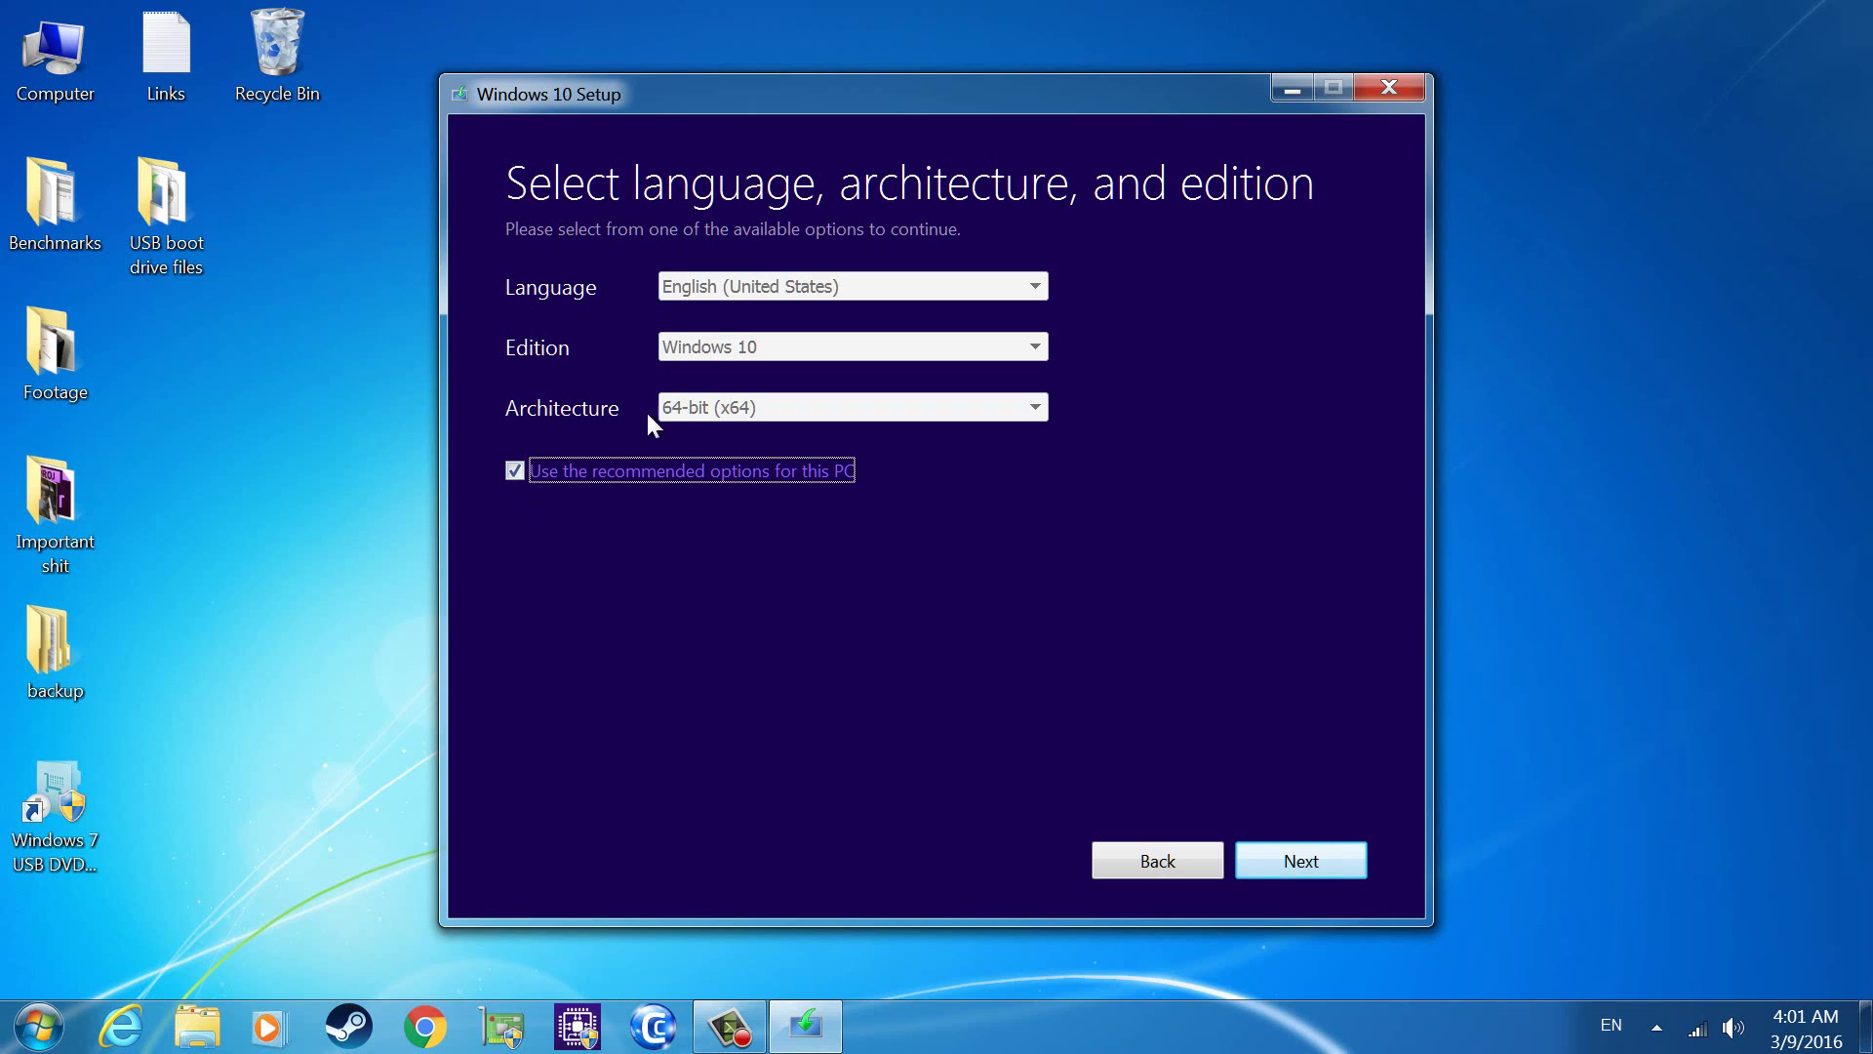
pyautogui.click(521, 466)
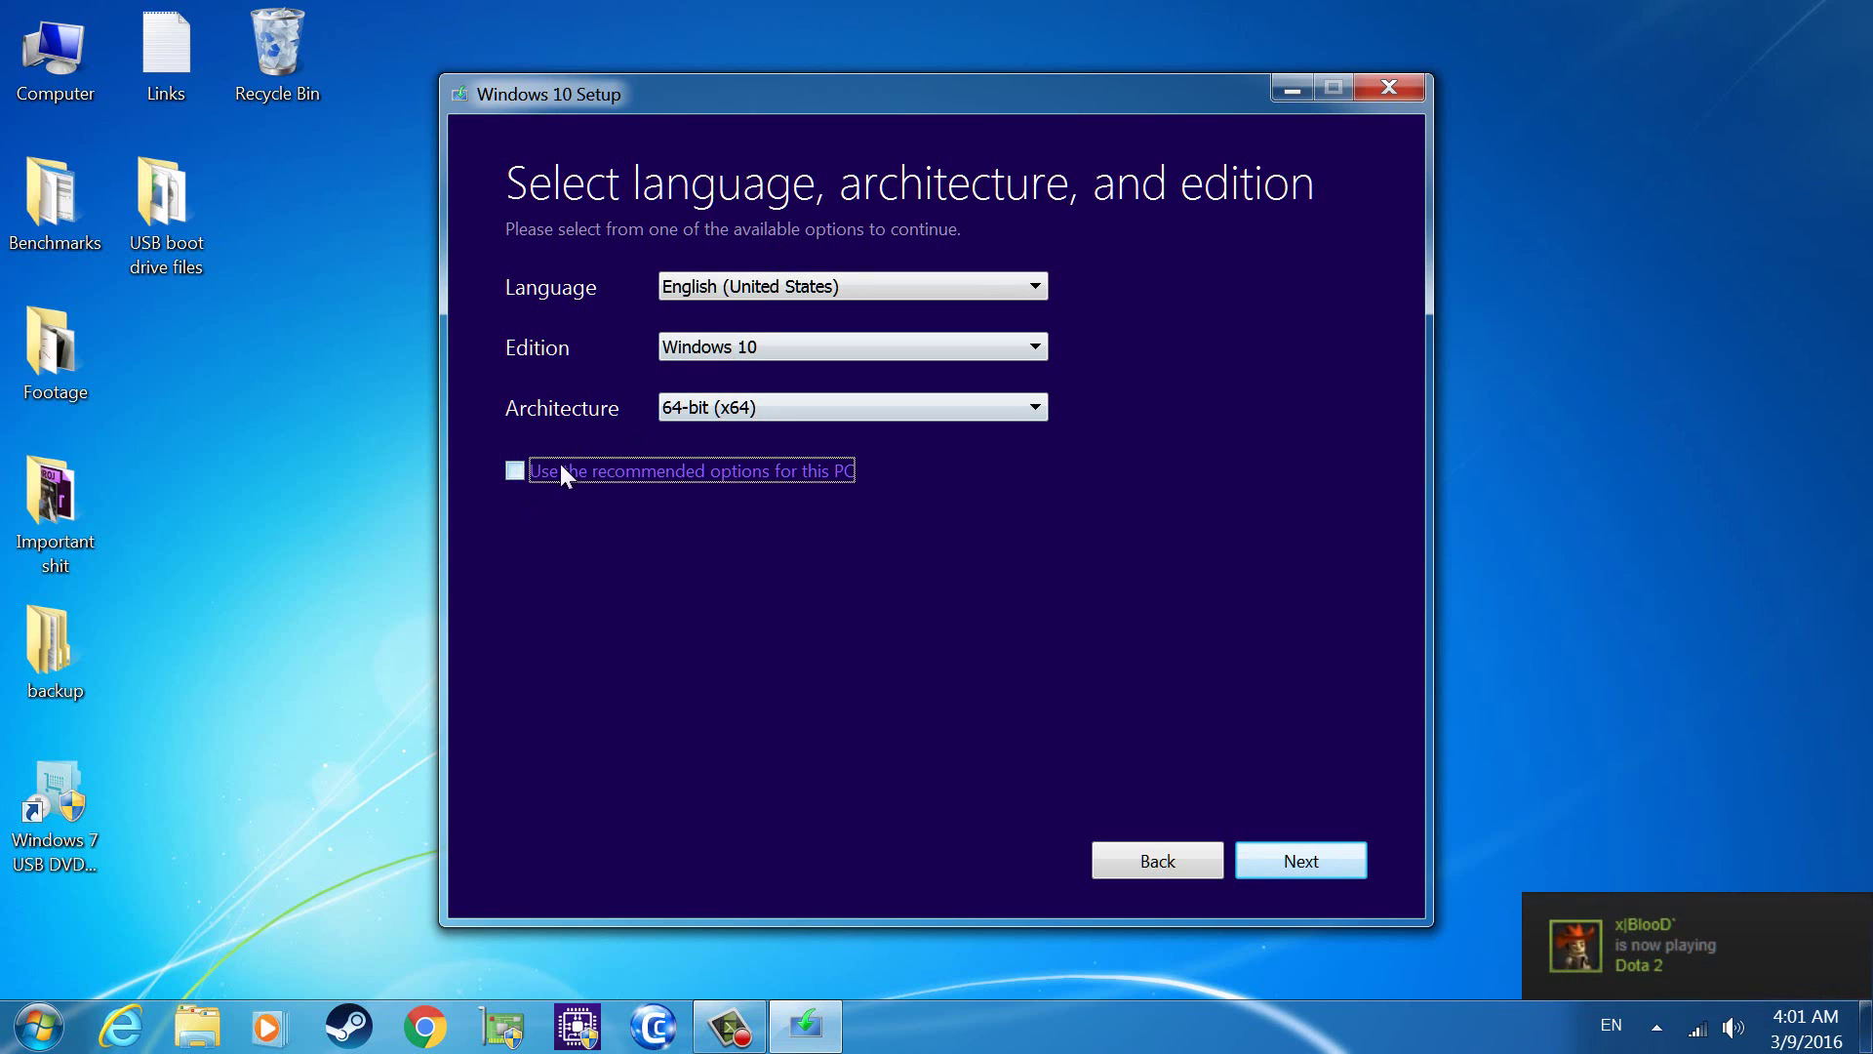
pyautogui.click(511, 472)
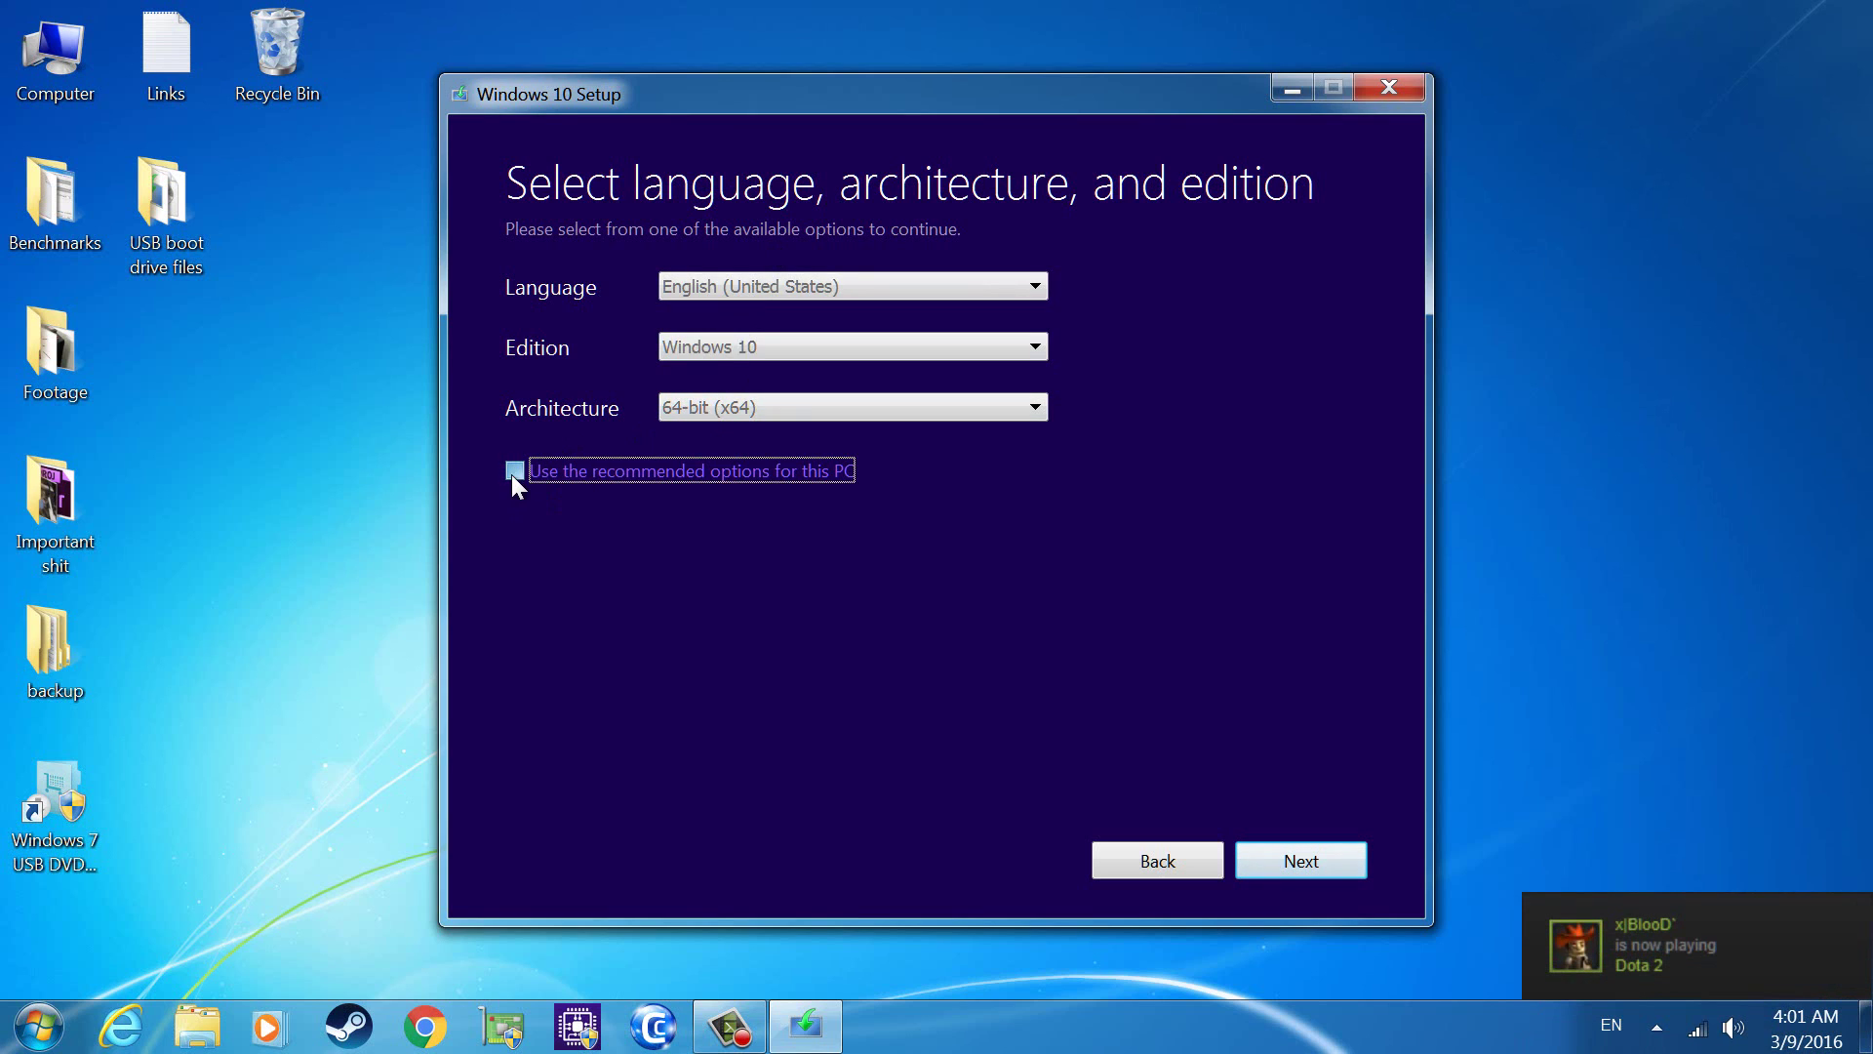
pyautogui.click(1298, 859)
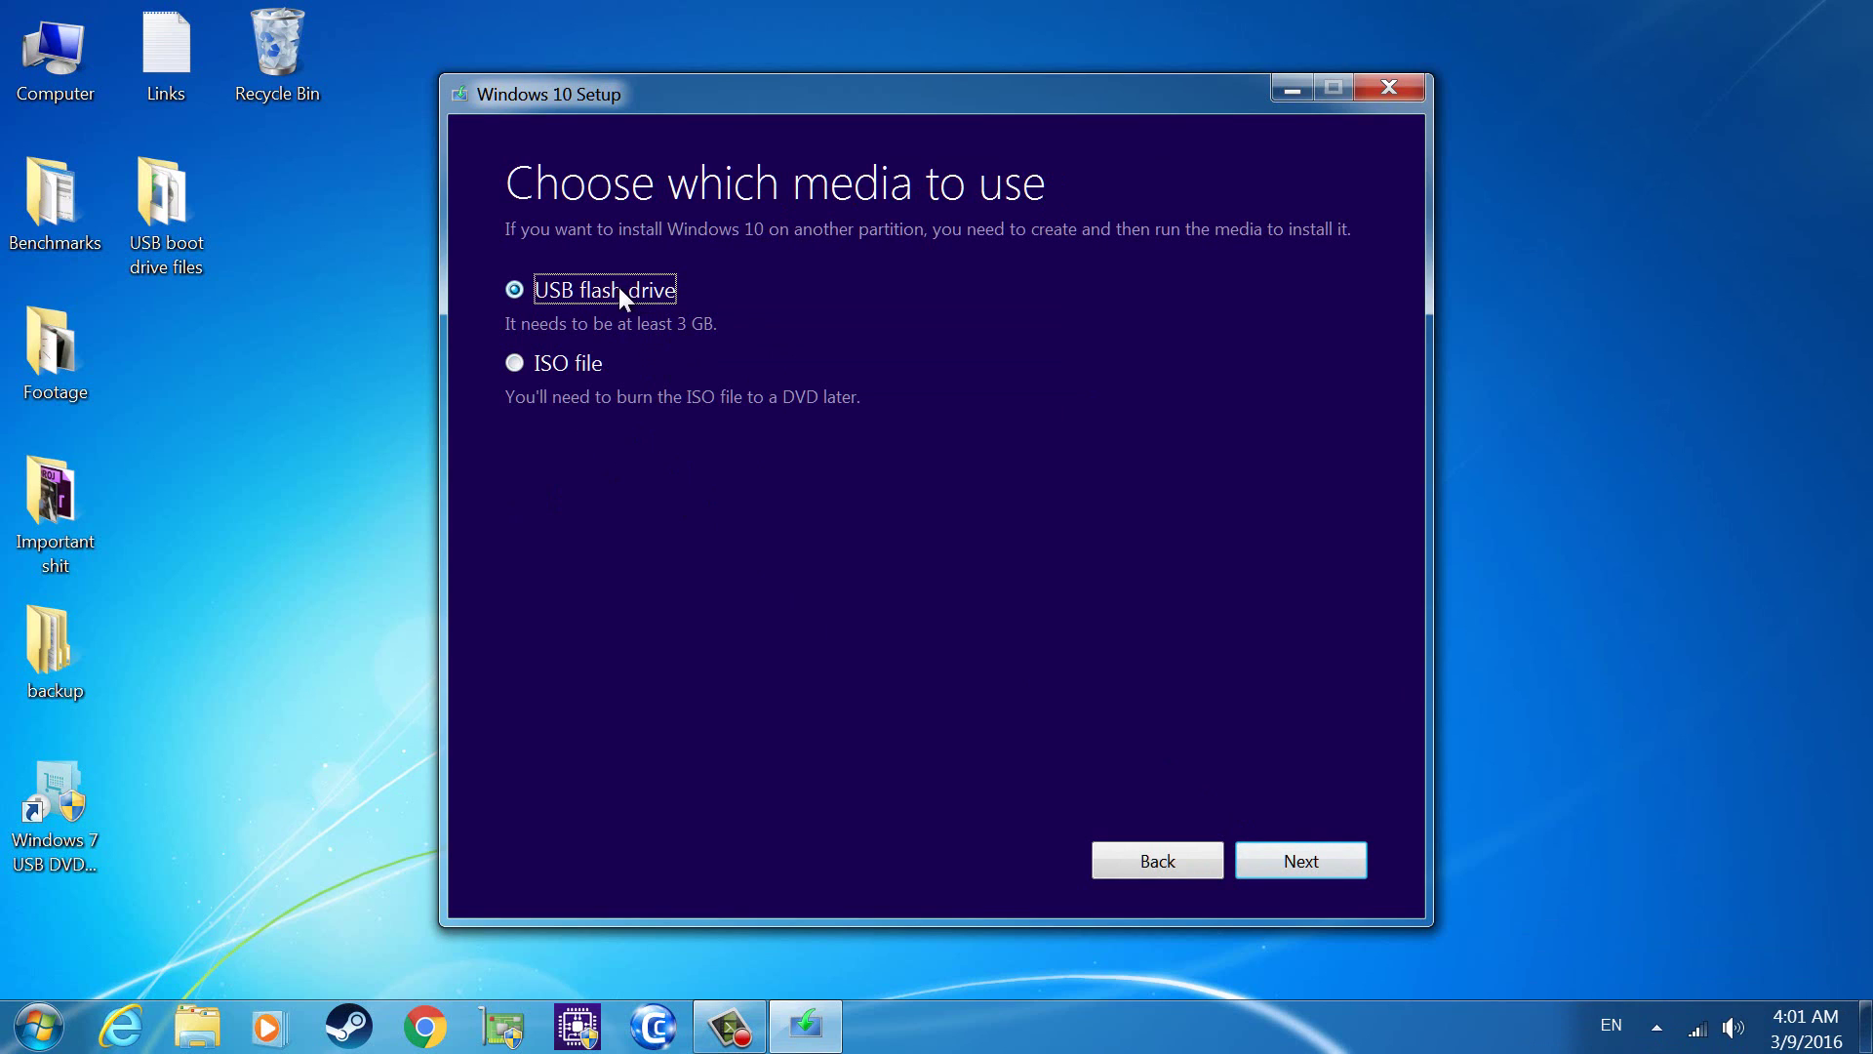
# Pick USB flash drive as the media and drive E: to start downloading Windows 10.
pyautogui.click(546, 365)
pyautogui.click(545, 293)
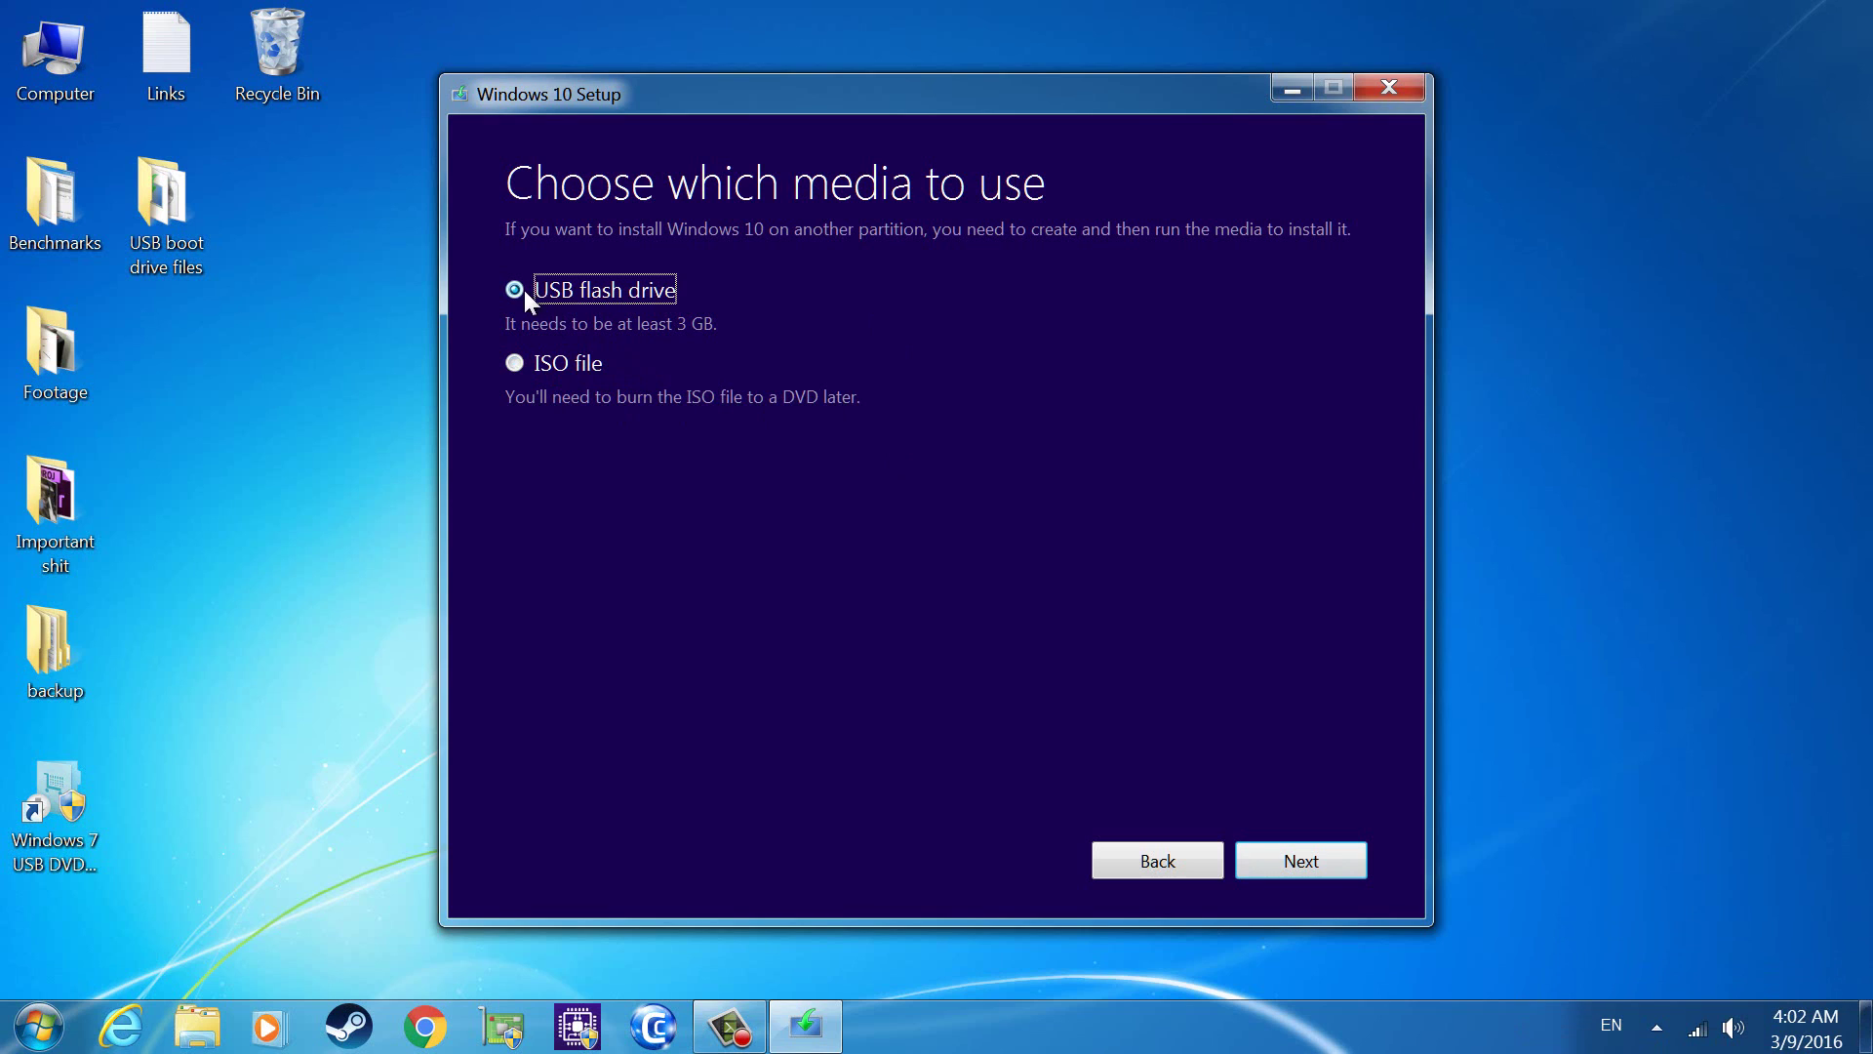
pyautogui.click(1298, 858)
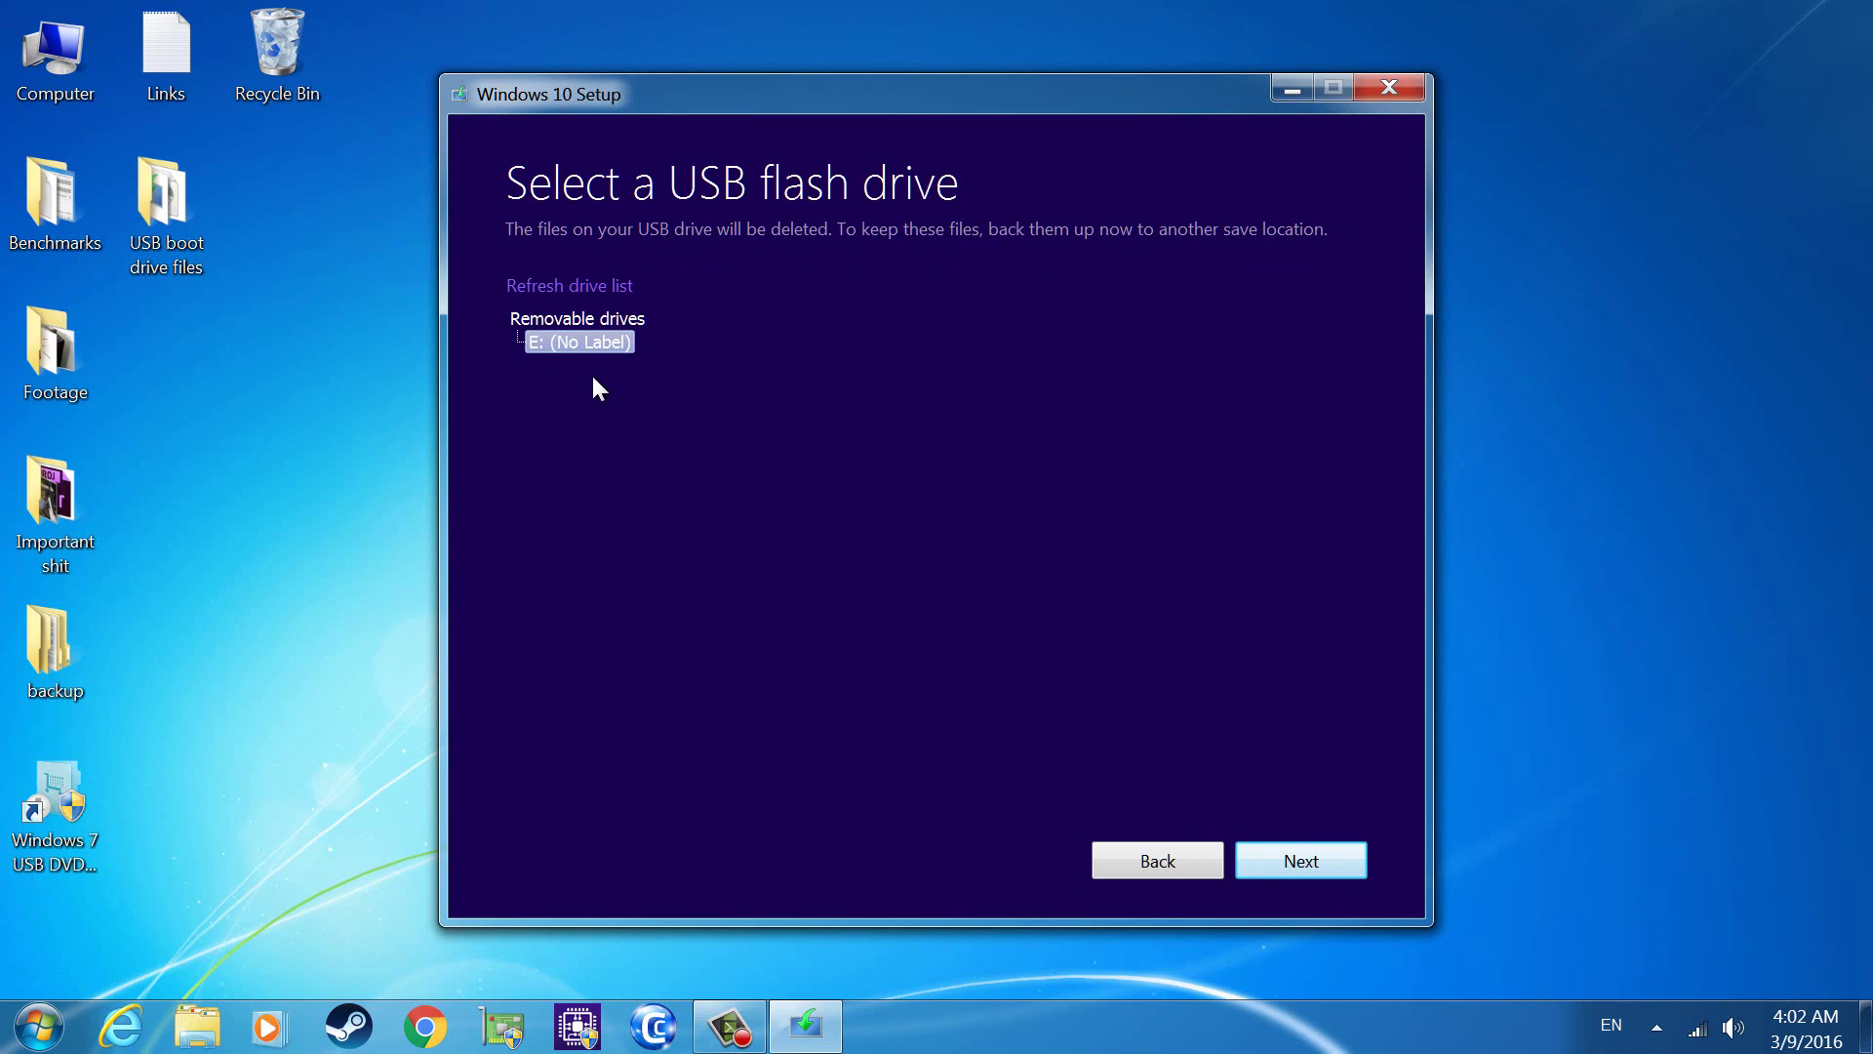
pyautogui.click(1304, 858)
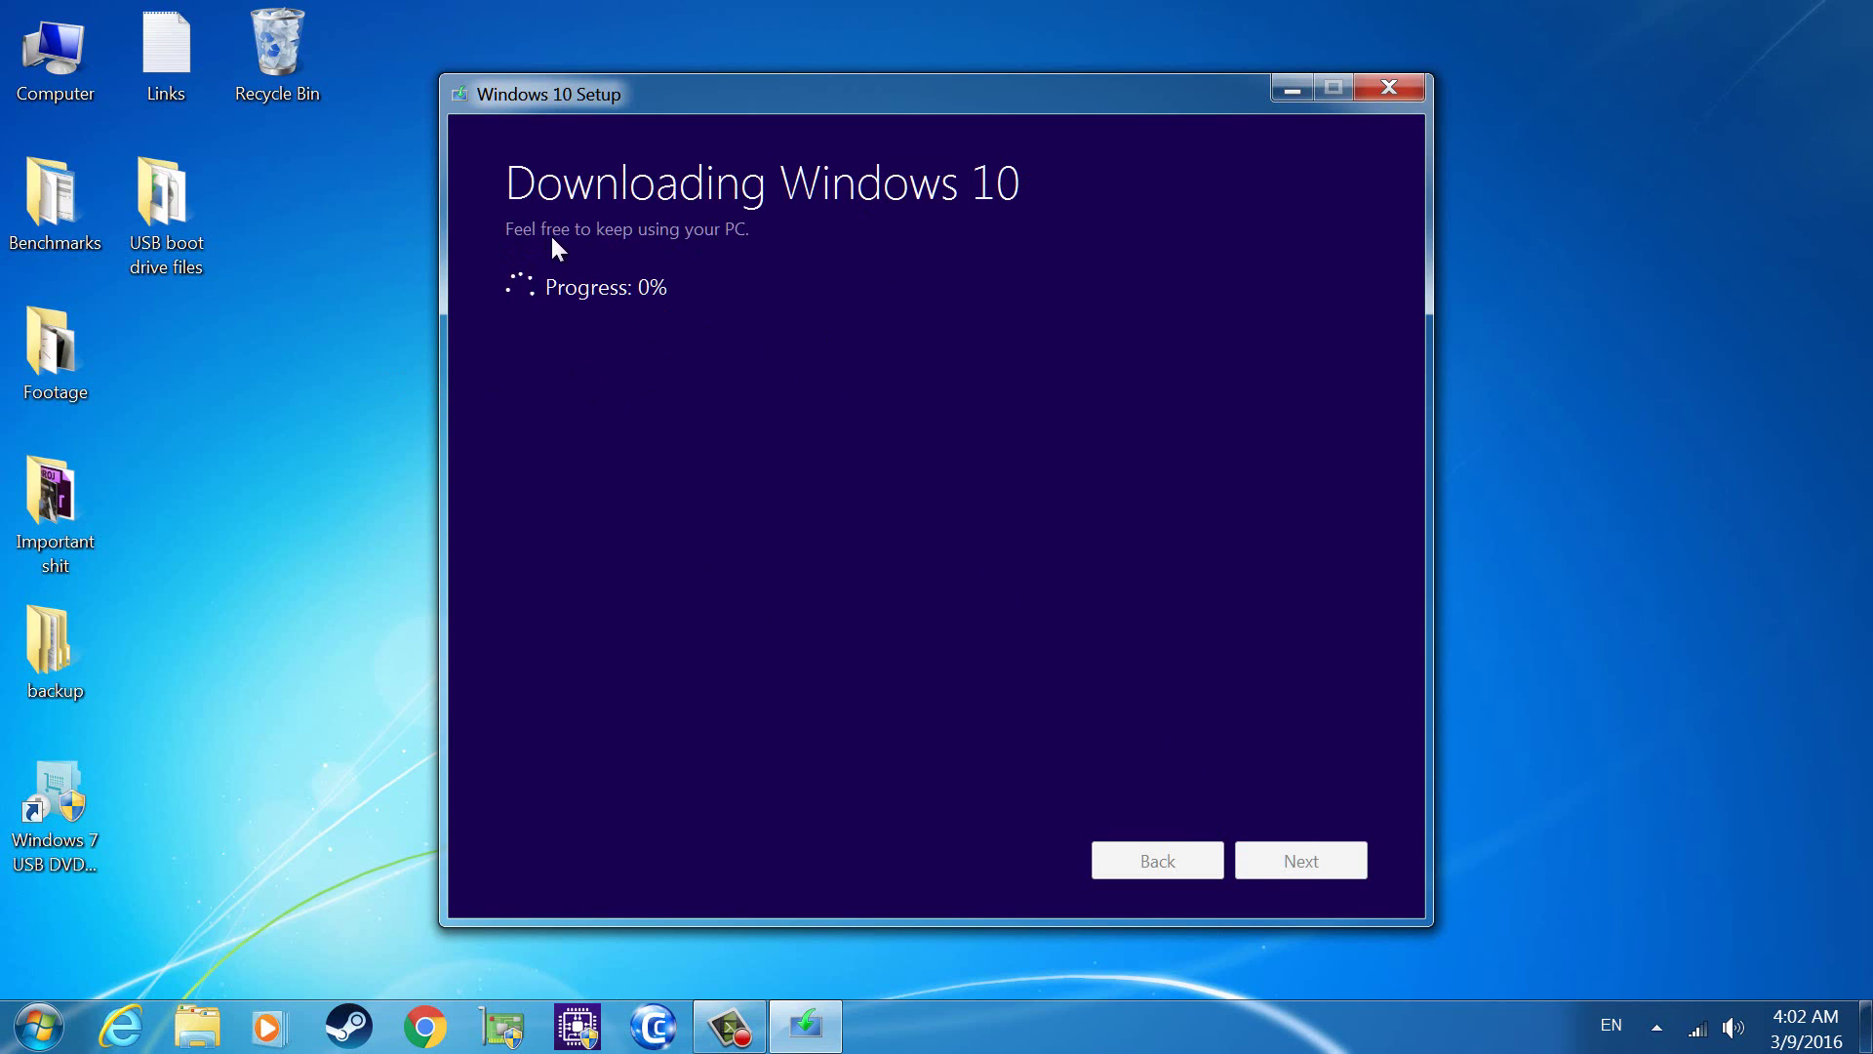
# Minimise Windows 10 Setup so the download continues in the background.
pyautogui.click(1291, 88)
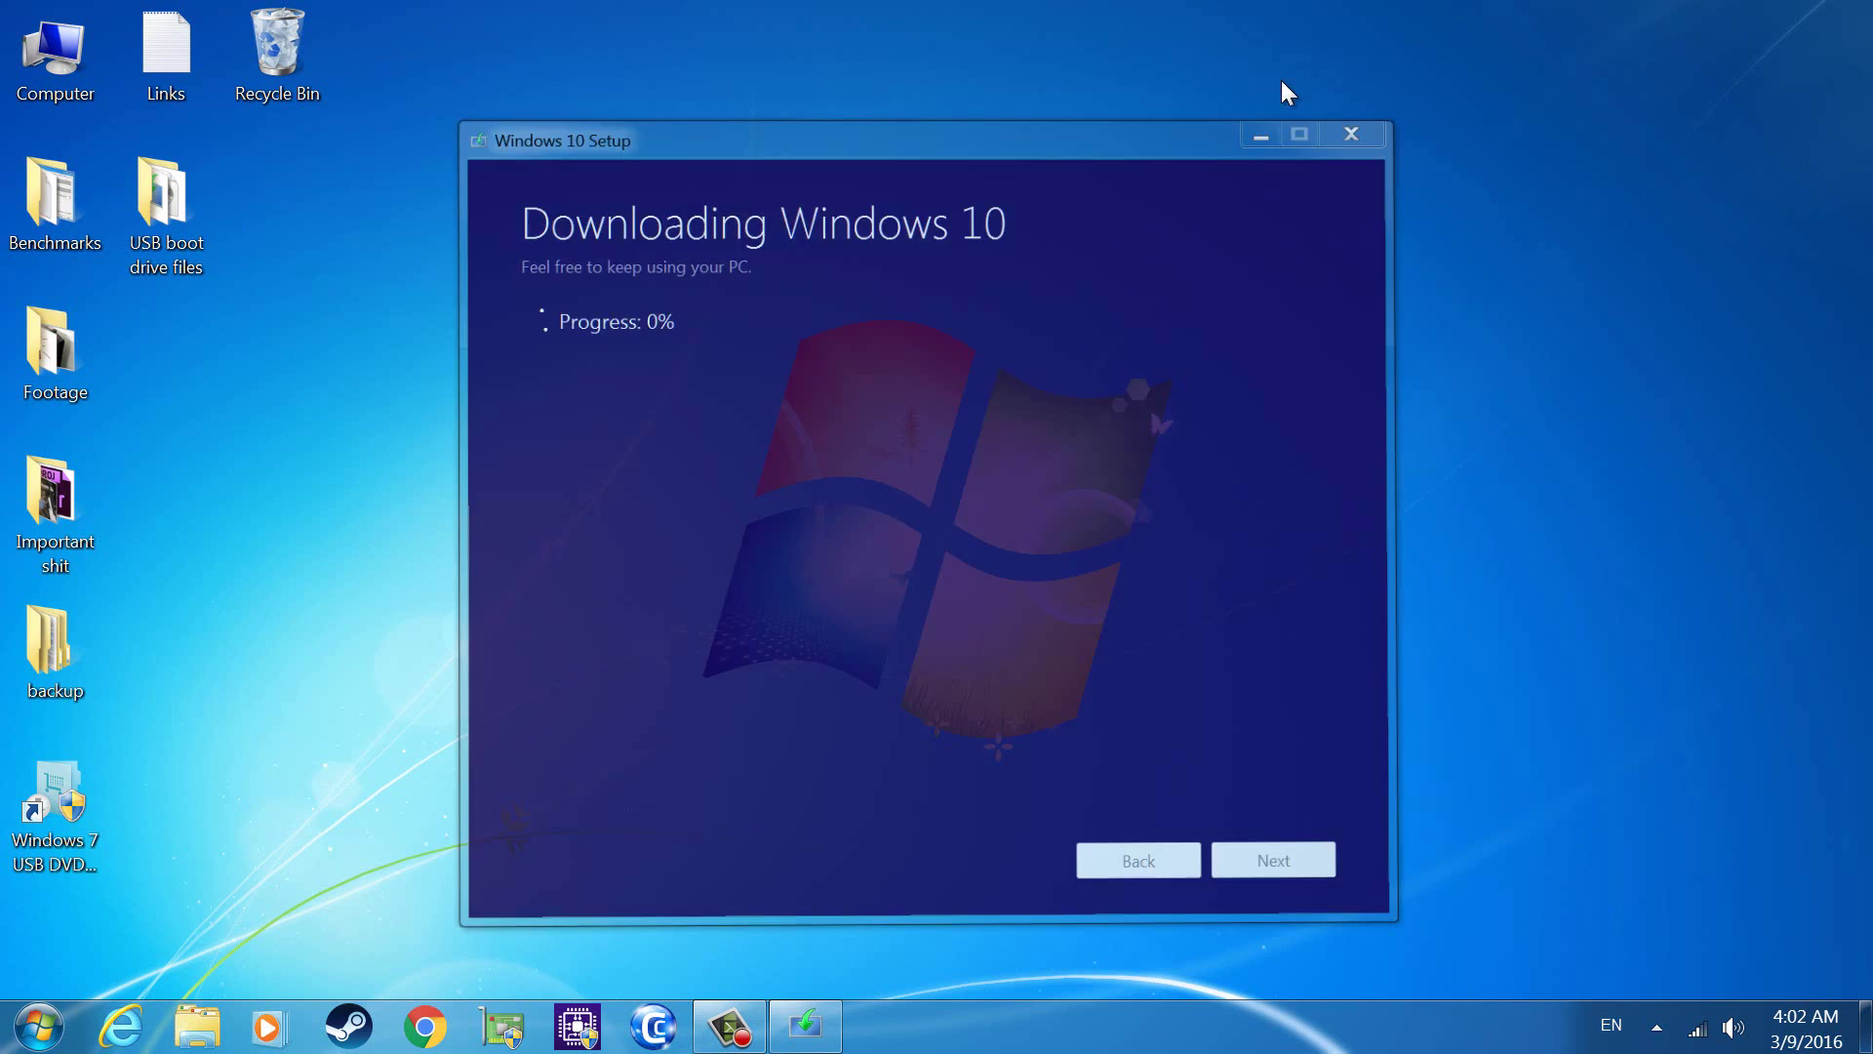
pyautogui.click(730, 1024)
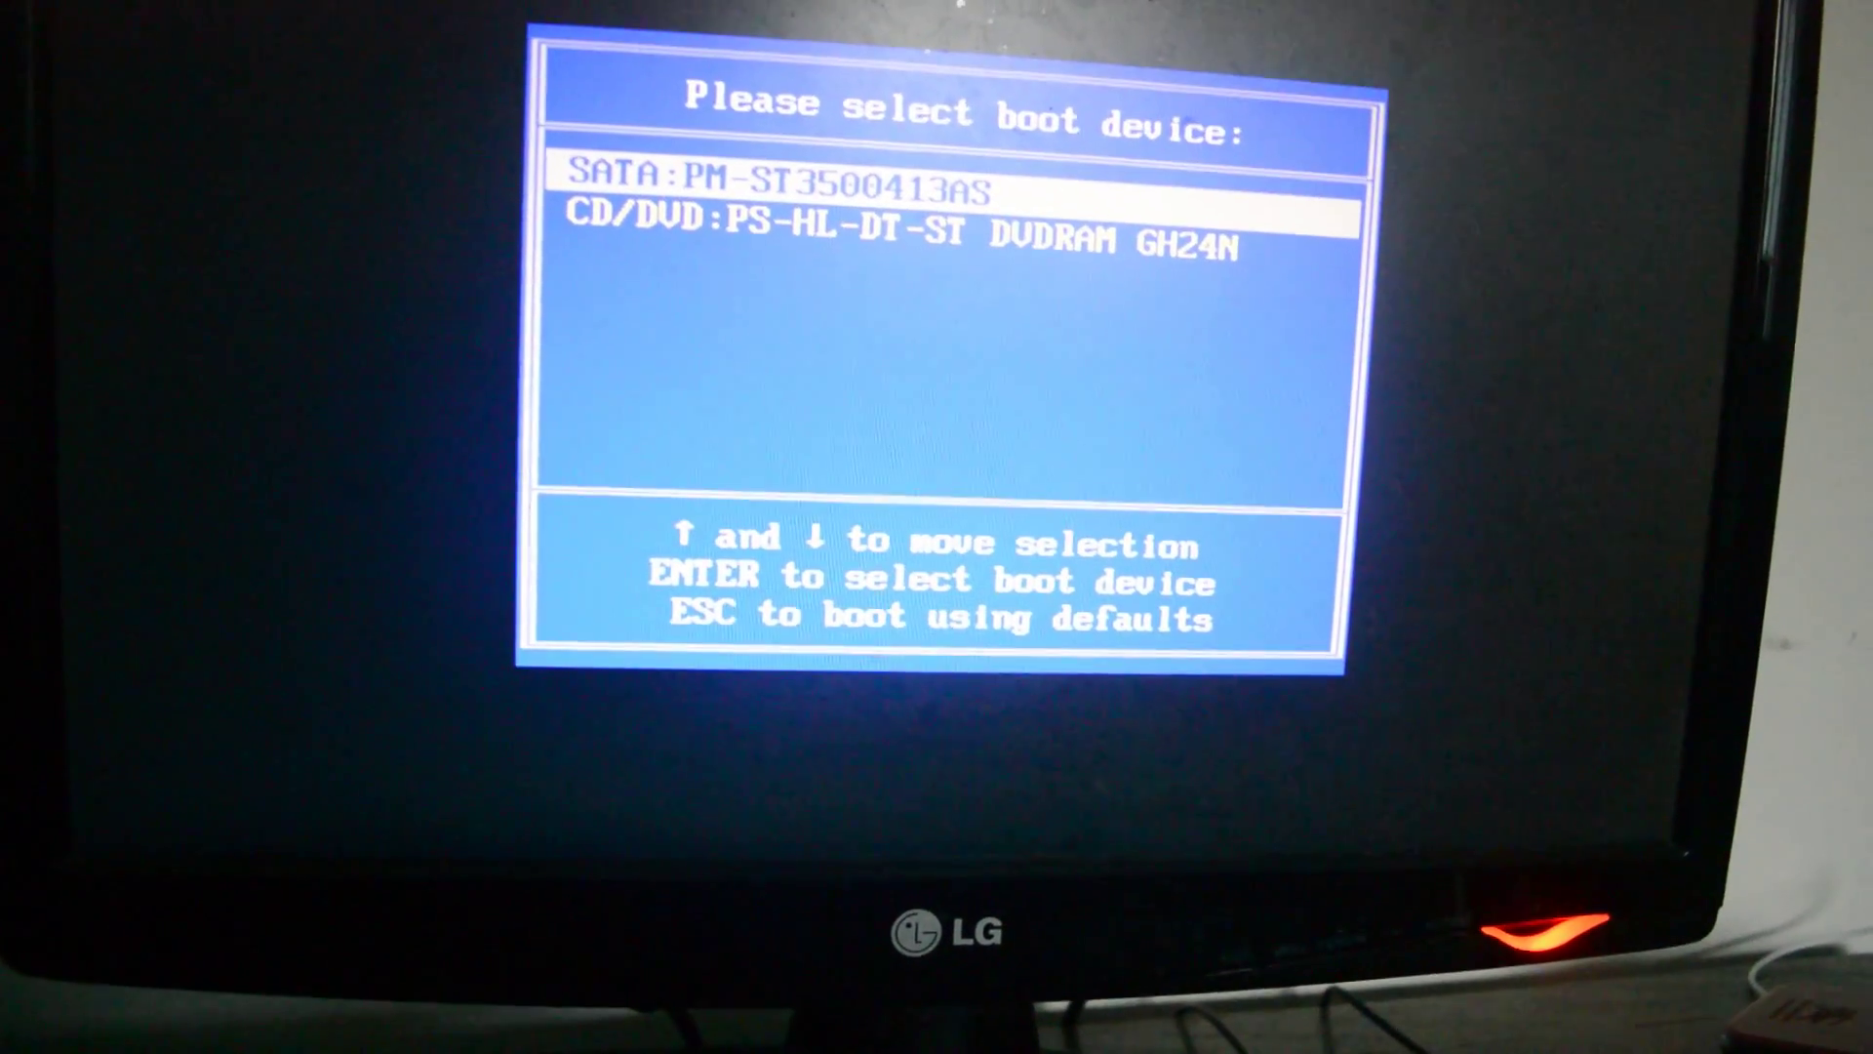
# Move the boot menu selection to the SanDisk Cruzer Blade 1.26 USB drive.
pyautogui.press('Down')
pyautogui.press('Up')
pyautogui.press('Down')
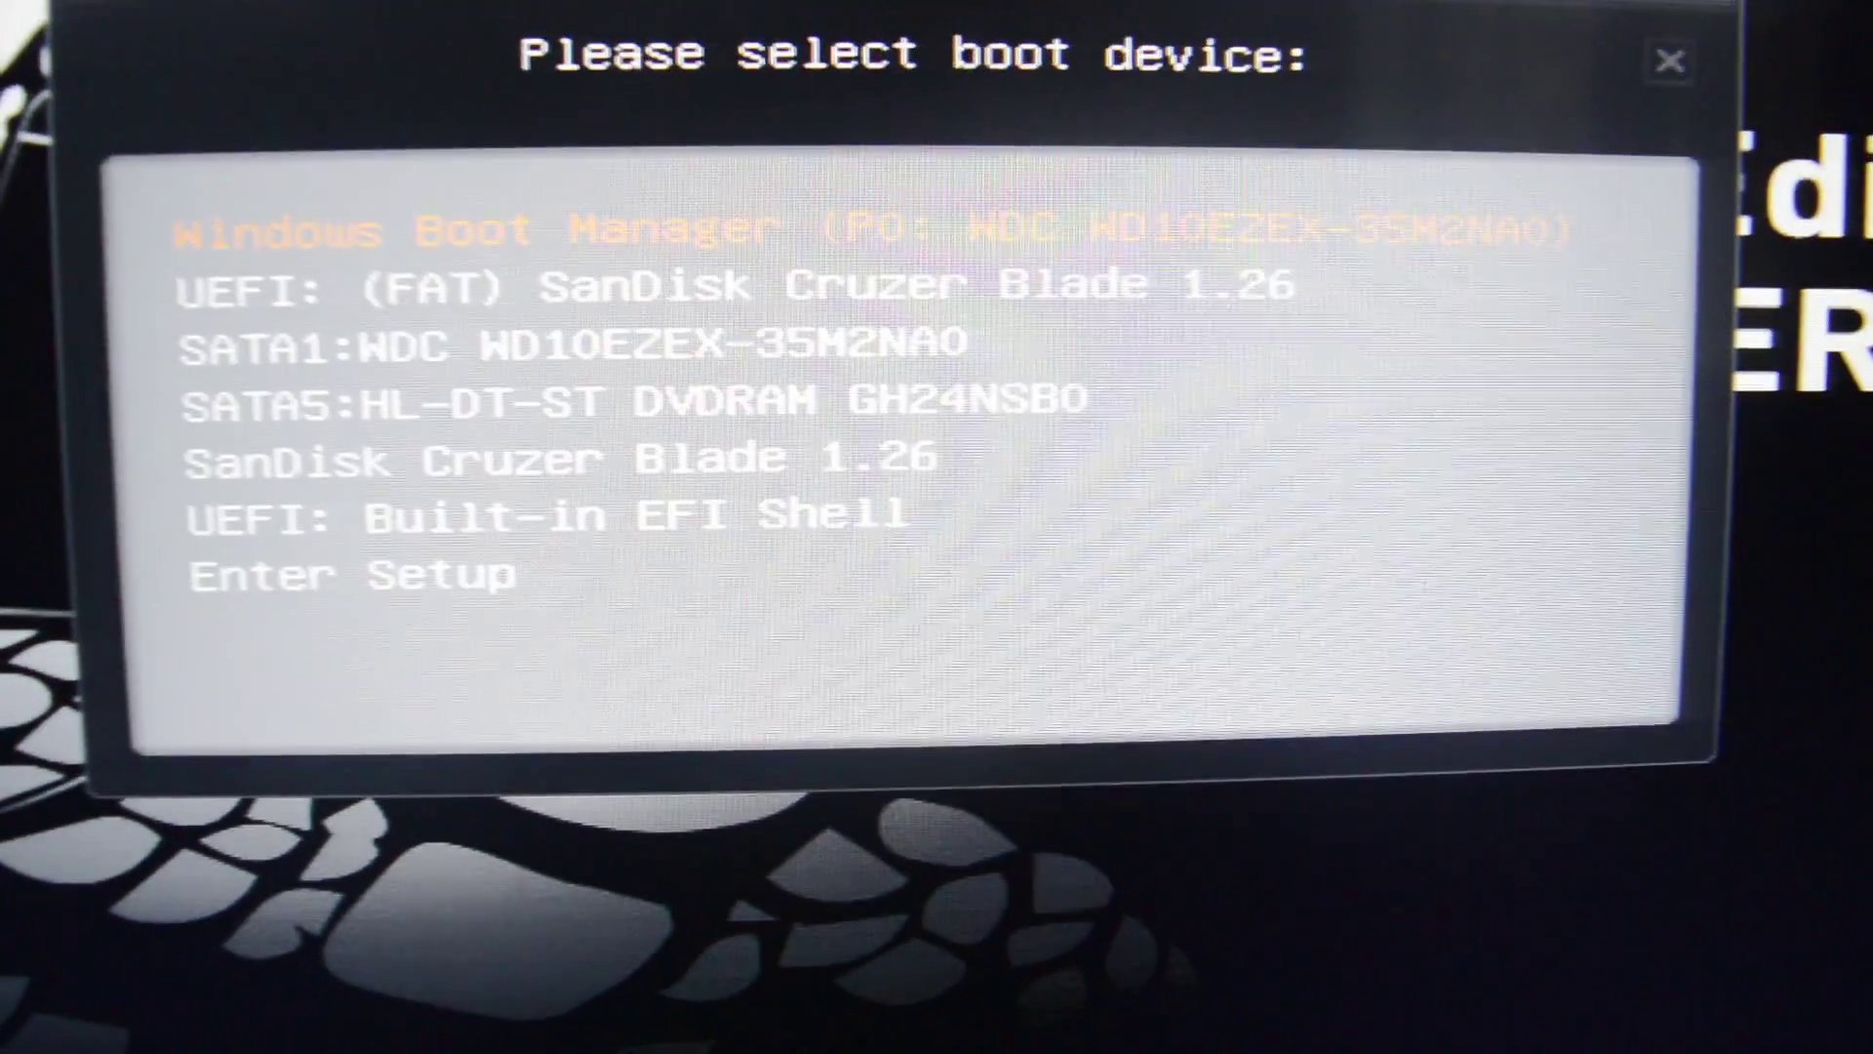
pyautogui.press('Down')
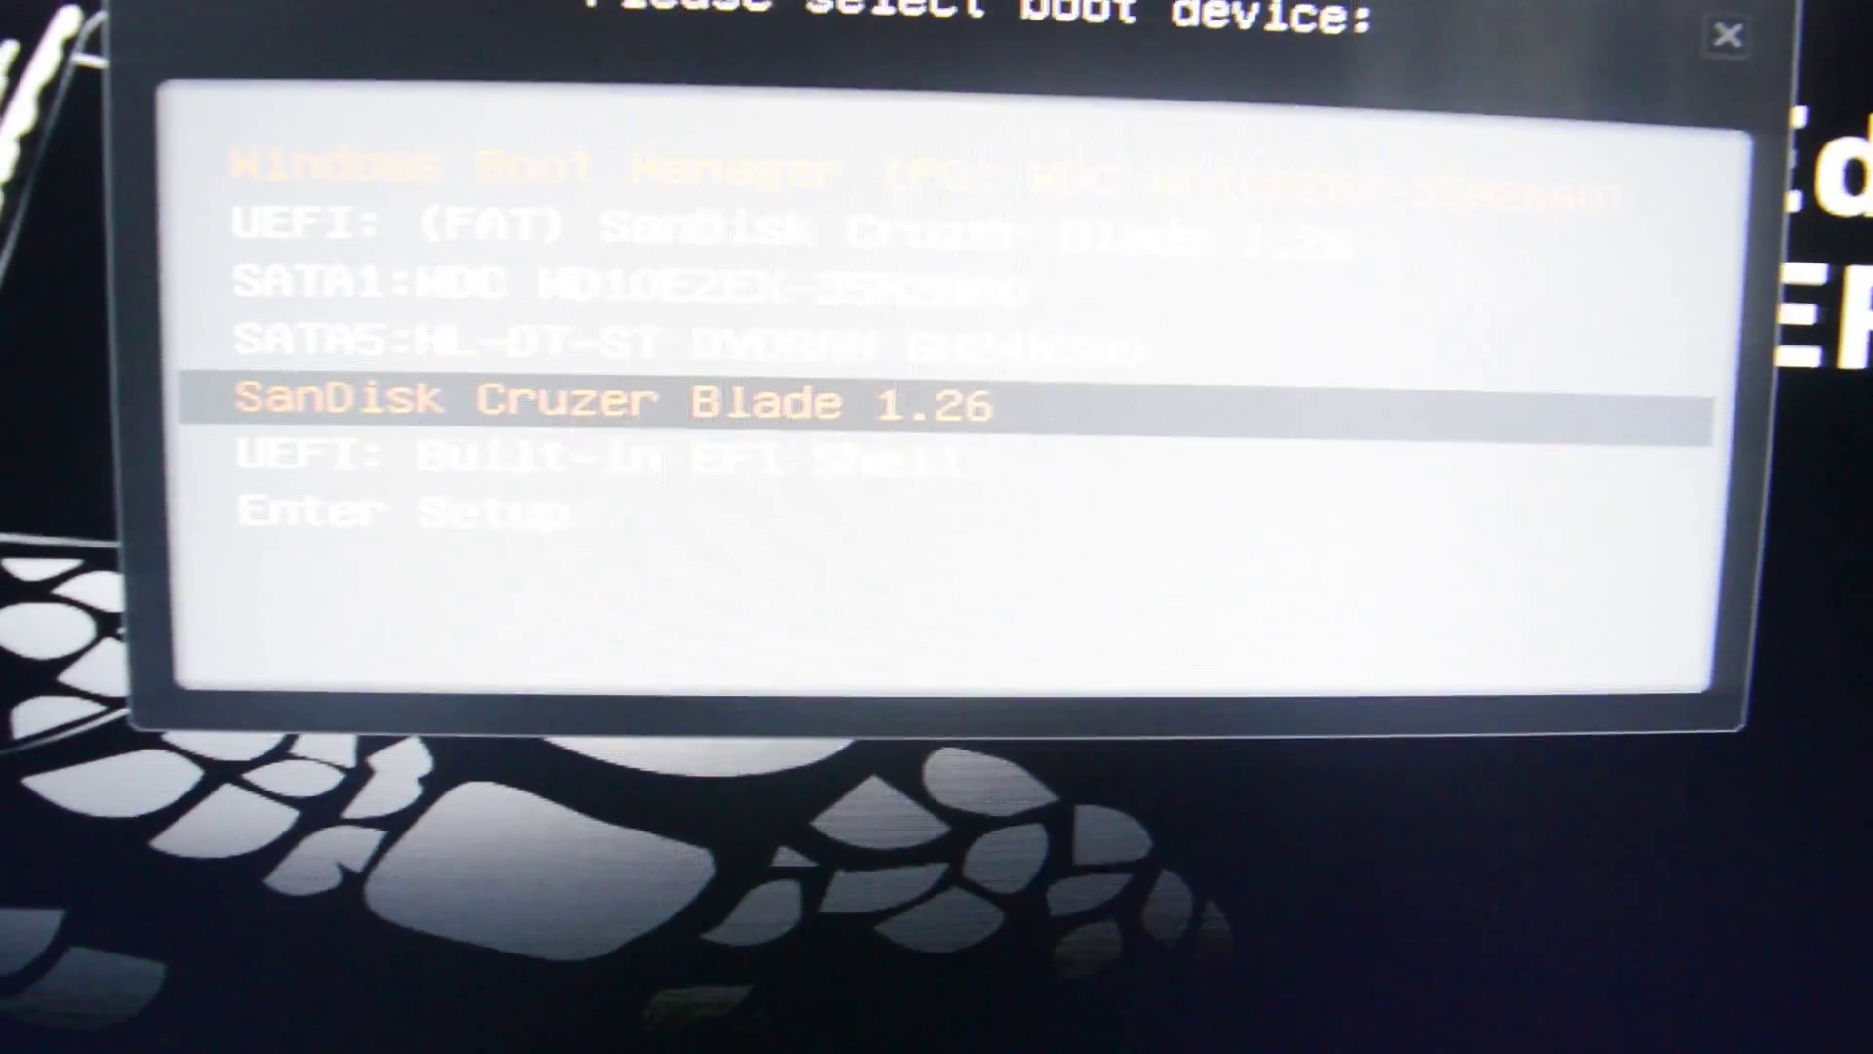
pyautogui.press('Up')
pyautogui.press('Up')
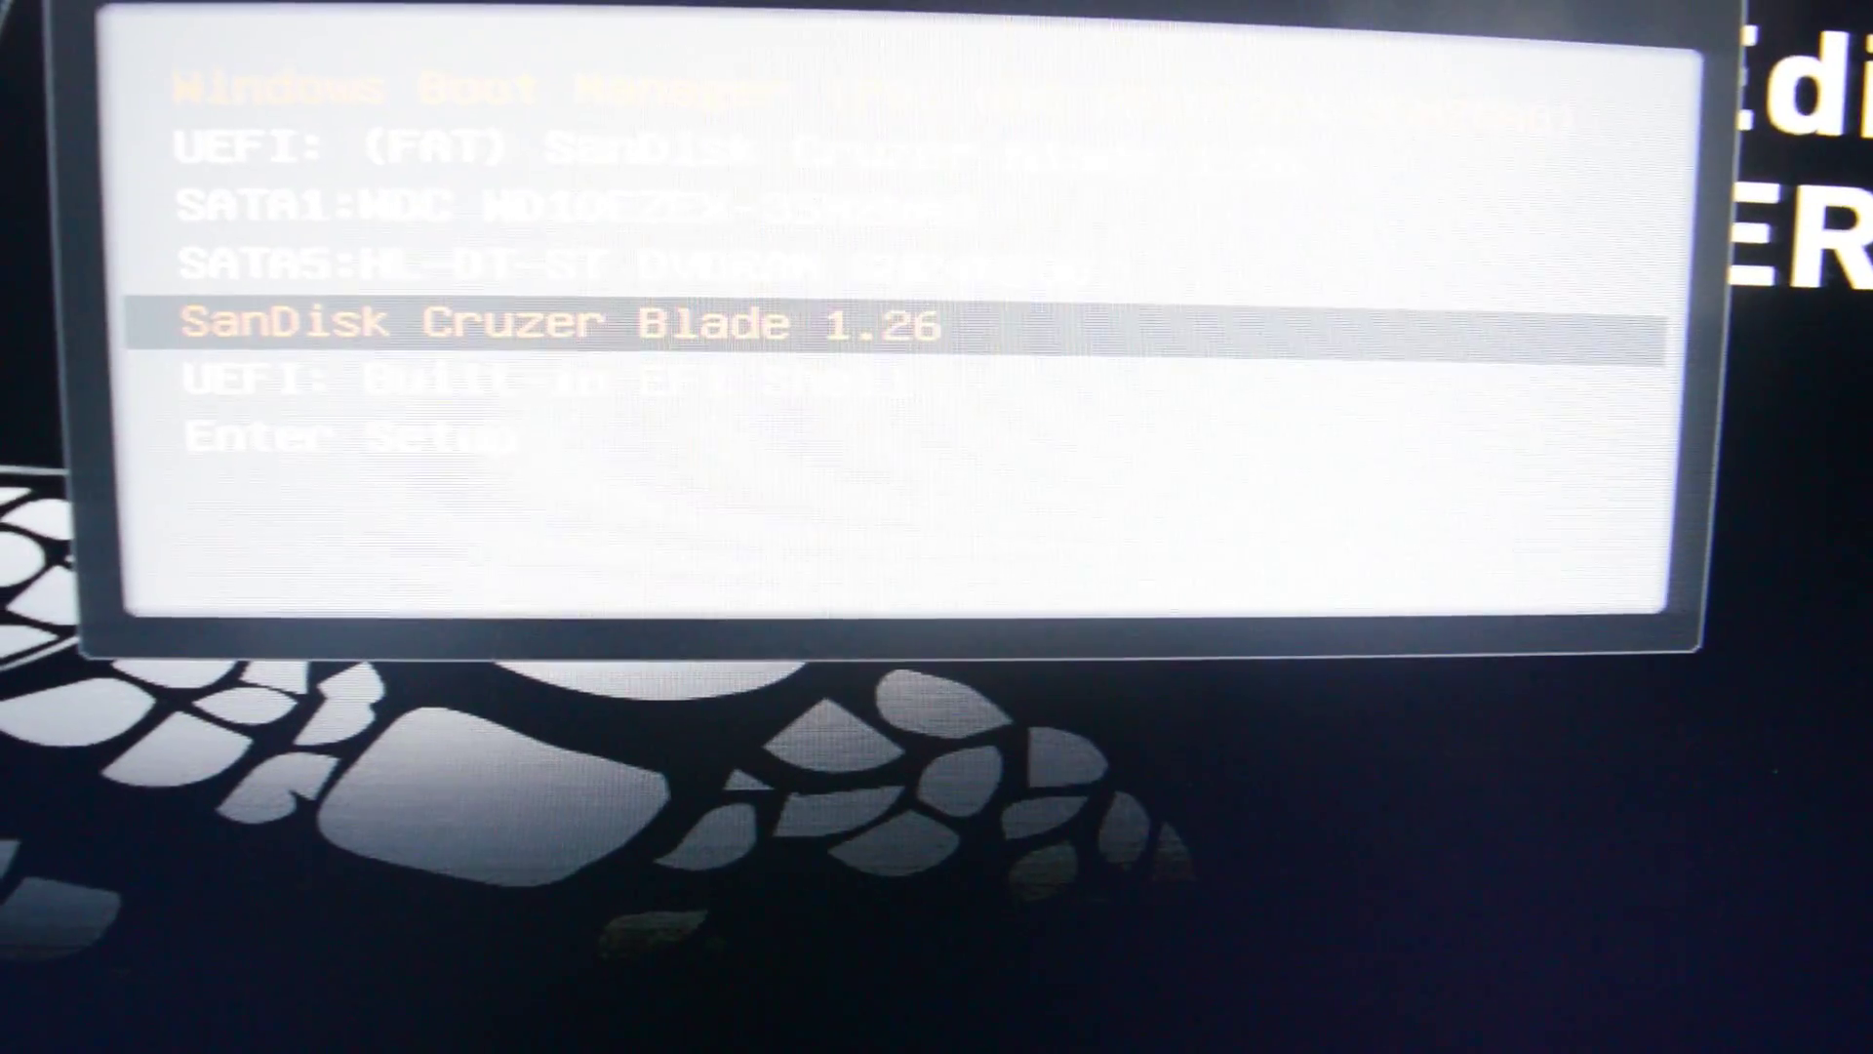